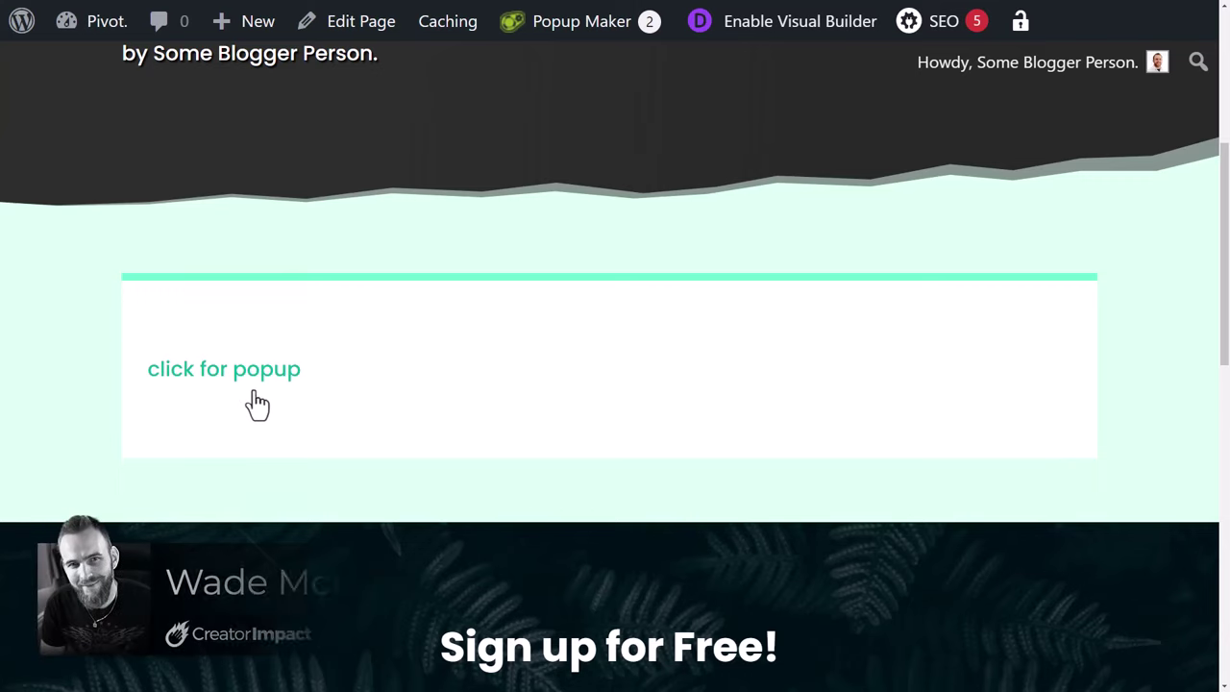
Trigger the popup from the "click for popup" link on the page.
{"action": "left_click", "coordinate": [260, 378]}
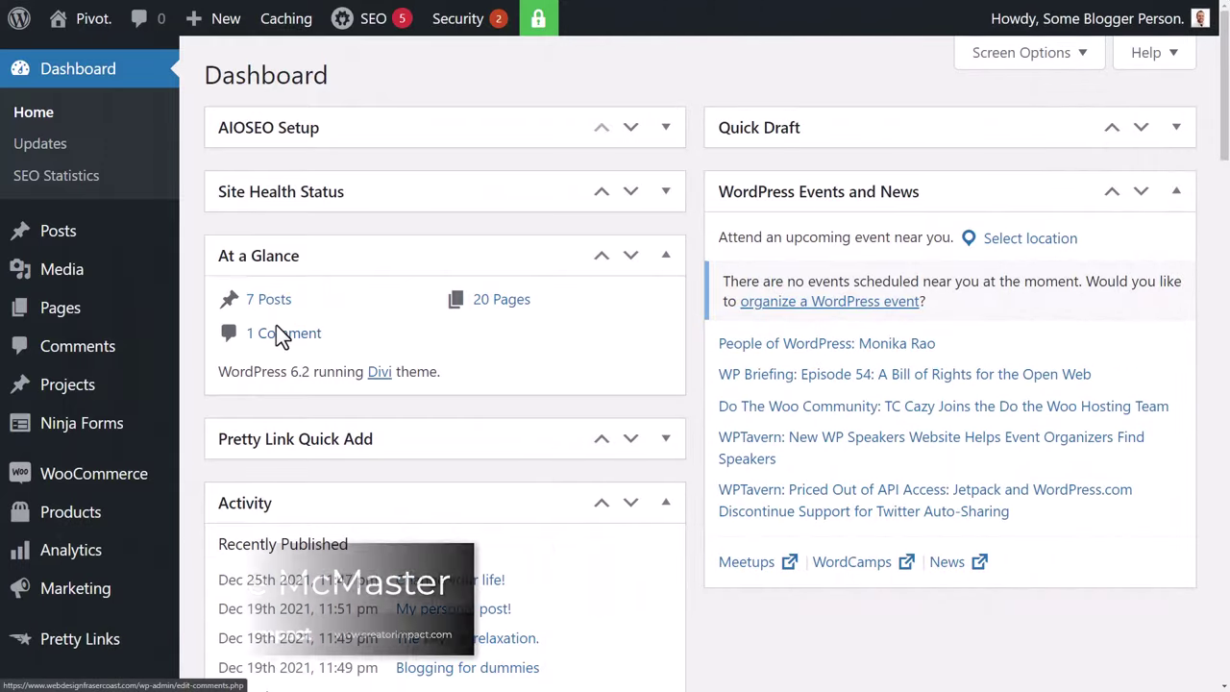
Search the directory of new plugins for "popup maker".
{"action": "scroll", "coordinate": [276, 332], "scroll_direction": "down", "scroll_amount": 4}
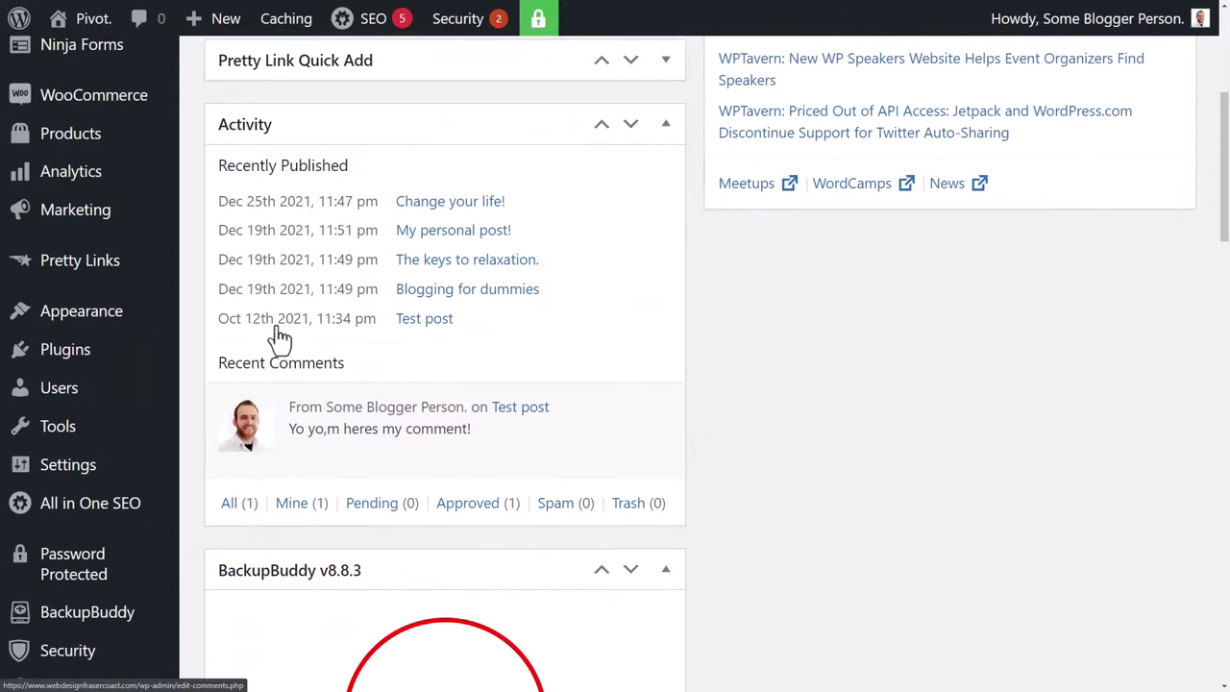
{"action": "mouse_move", "coordinate": [71, 351]}
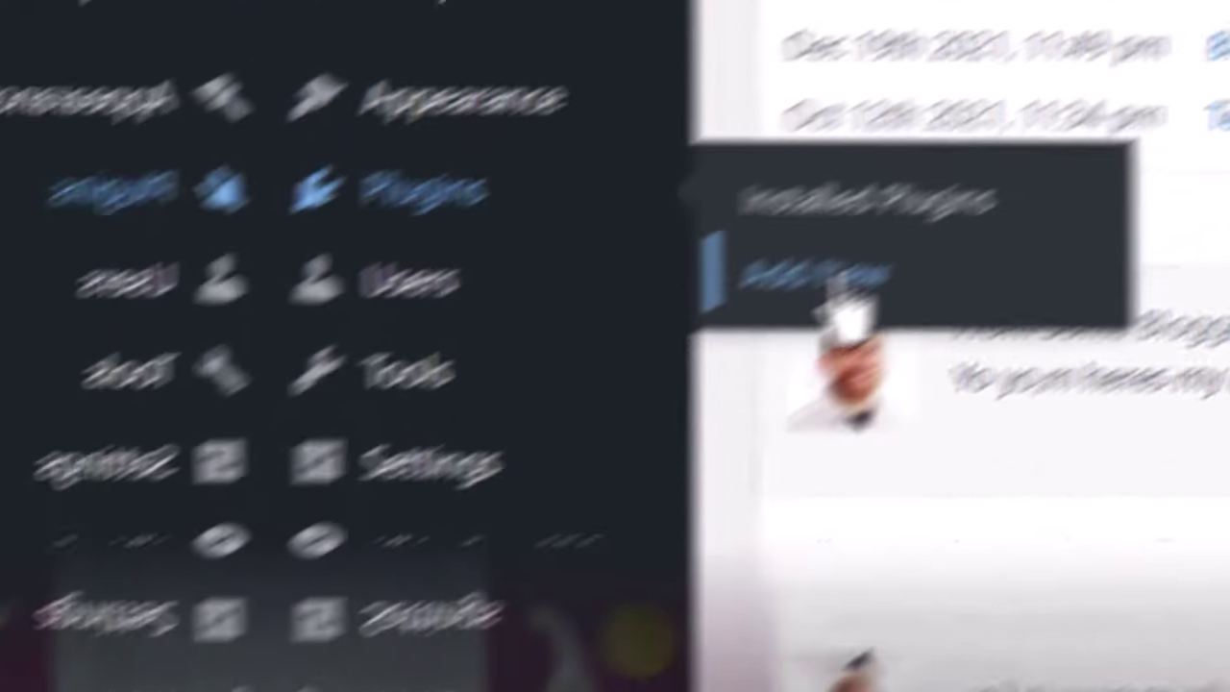
{"action": "left_click", "coordinate": [575, 430]}
{"action": "left_click", "coordinate": [741, 185]}
{"action": "type", "text": "popu"}
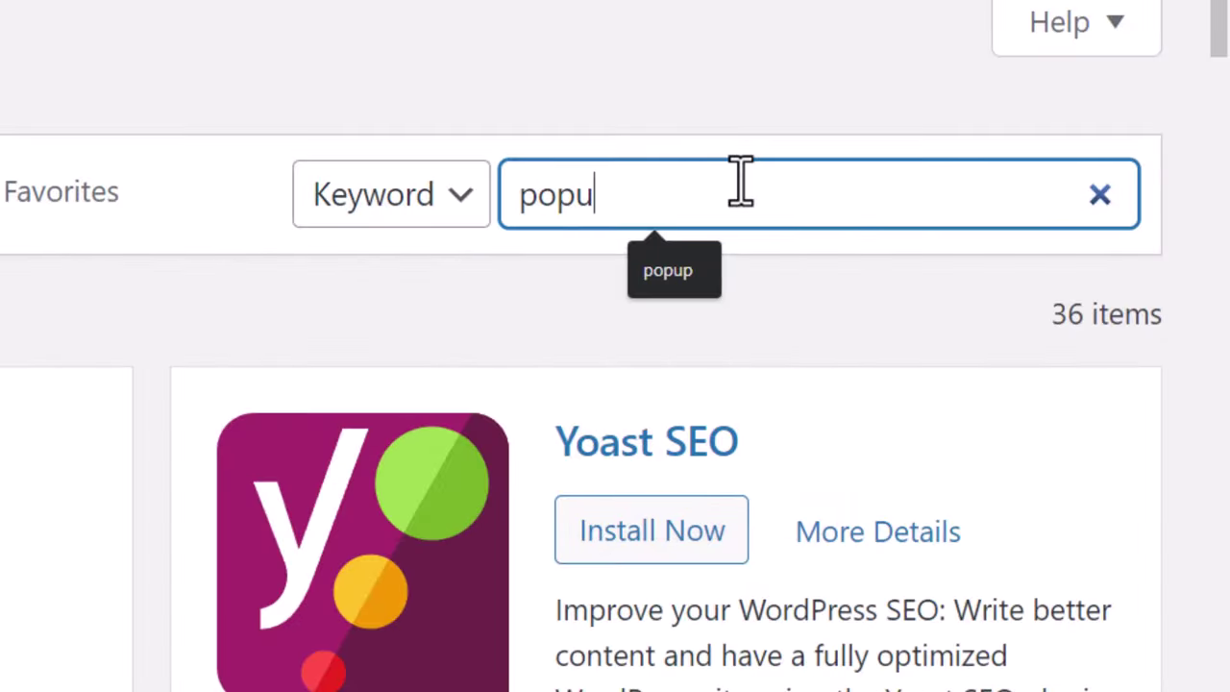
{"action": "type", "text": "p ma"}
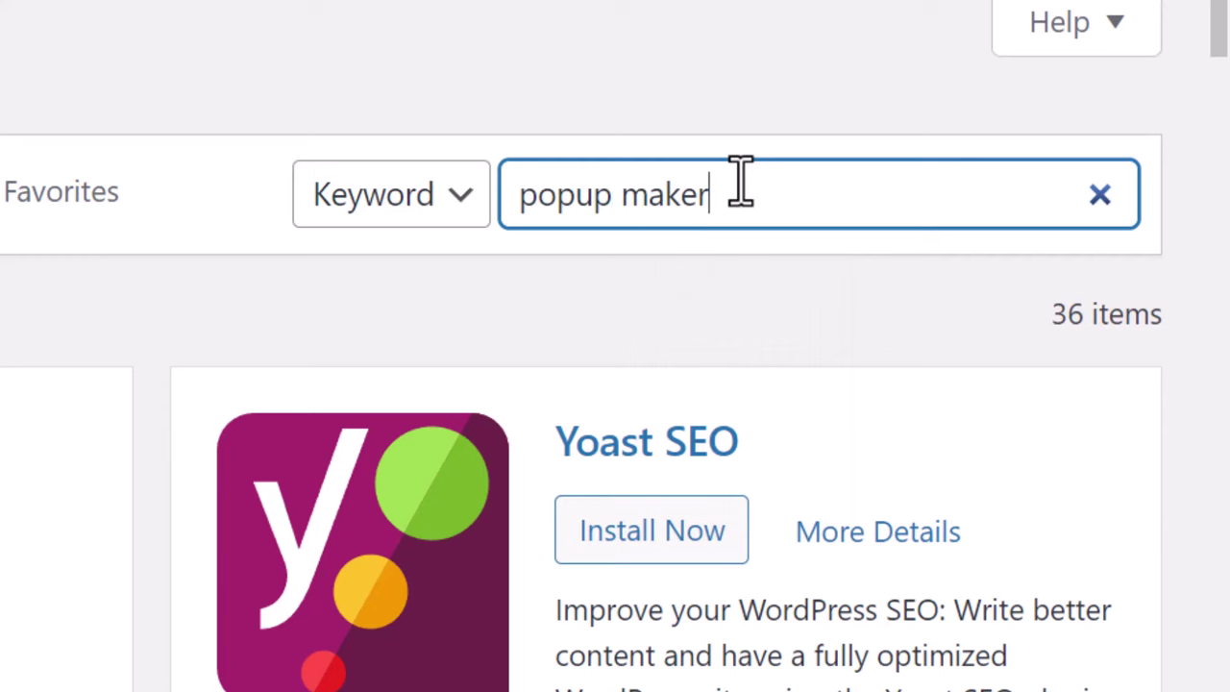
{"action": "type", "text": "ker"}
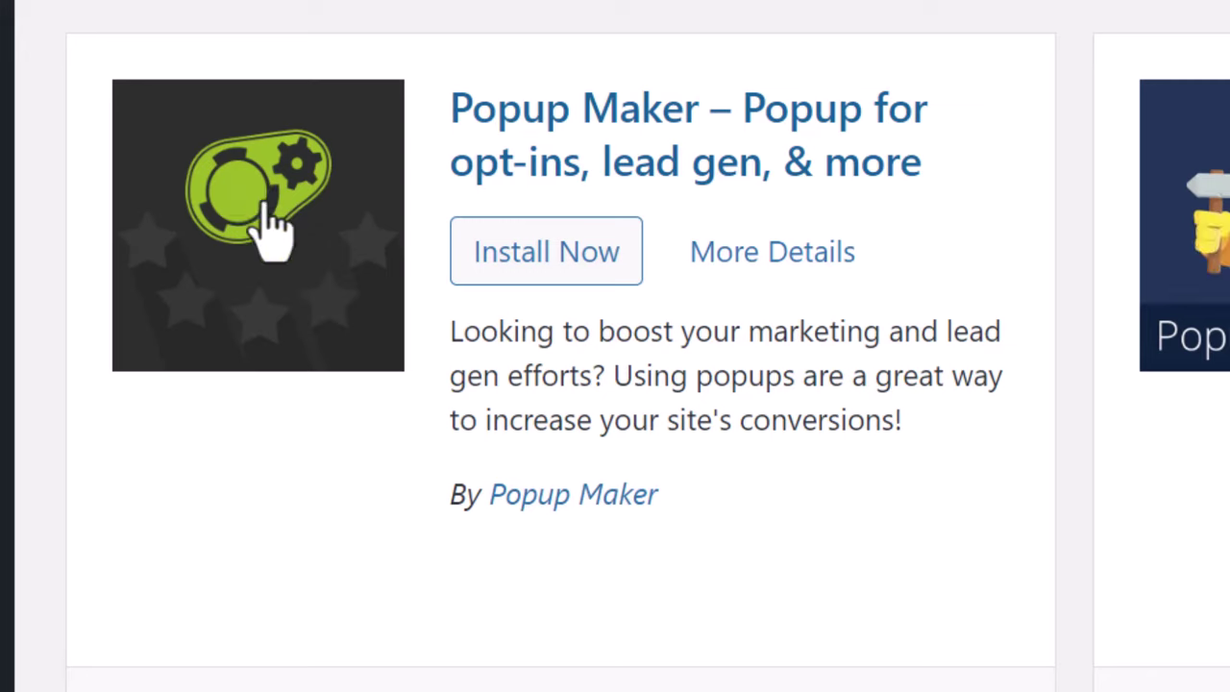
Install and activate the "Popup Maker – Popup for opt-ins, lead gen, & more" plugin.
{"action": "left_click", "coordinate": [555, 271]}
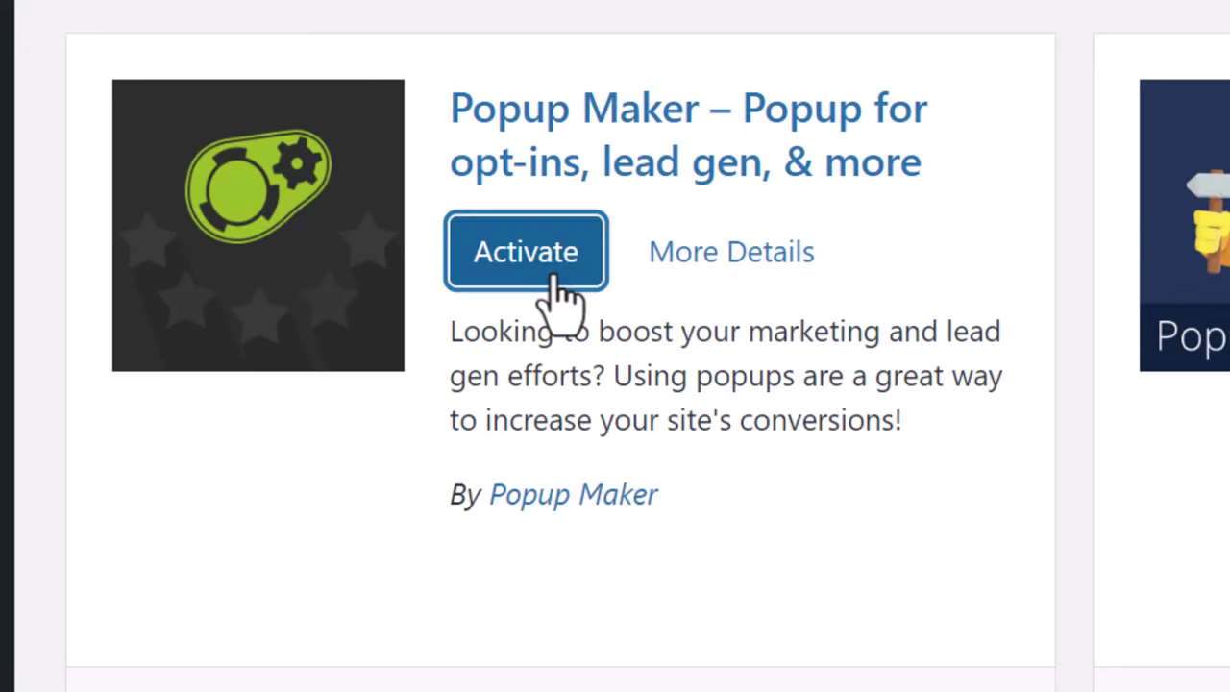
{"action": "left_click", "coordinate": [556, 274]}
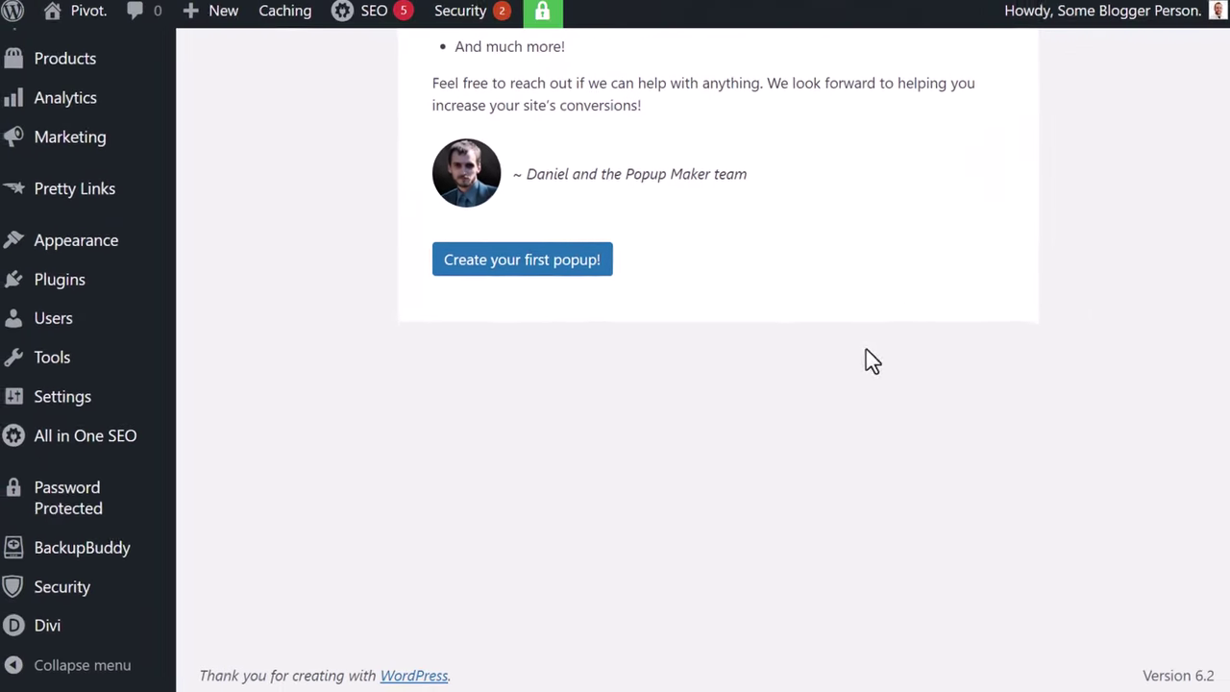
{"action": "scroll", "coordinate": [846, 375], "scroll_direction": "up", "scroll_amount": 3}
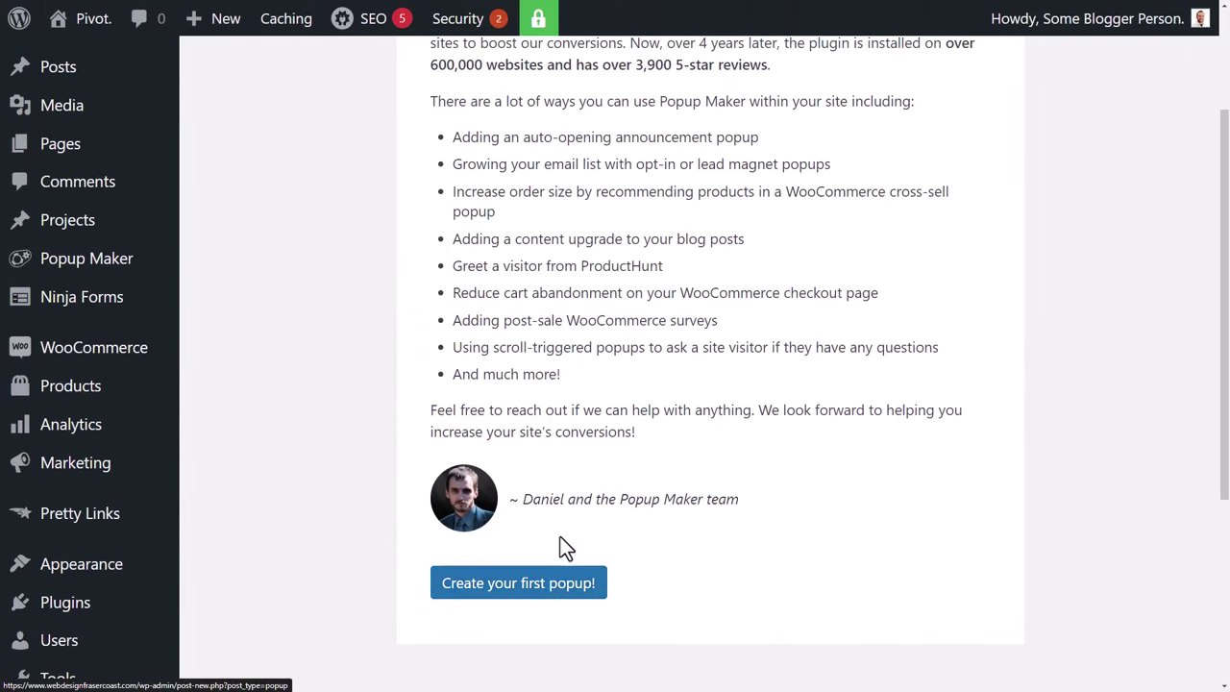
{"action": "scroll", "coordinate": [289, 499], "scroll_direction": "up", "scroll_amount": 2}
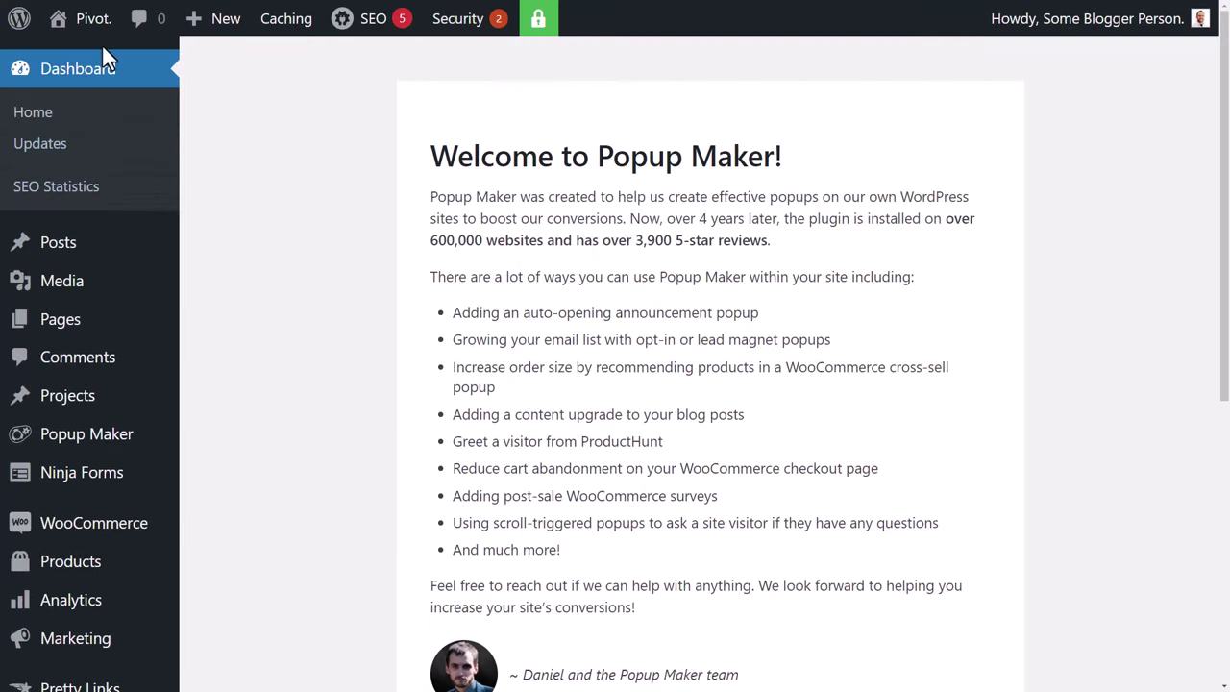
Open Popup Maker's list of popup themes and look through the available themes.
{"action": "mouse_move", "coordinate": [41, 445]}
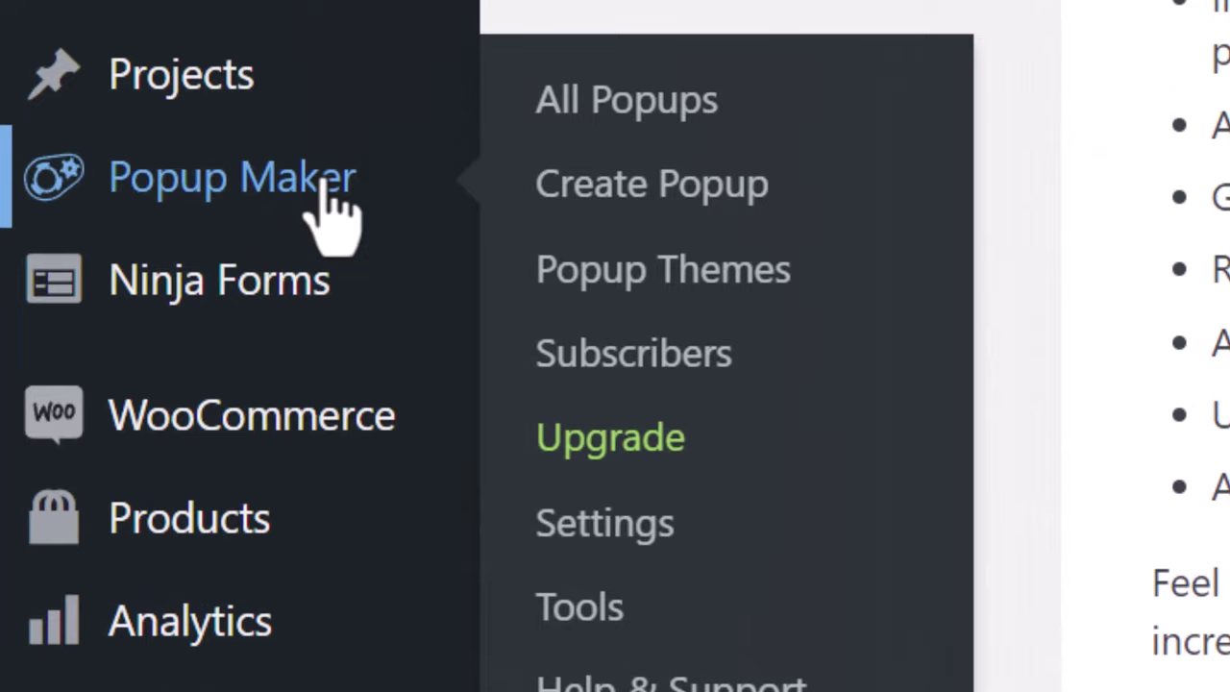
{"action": "left_click", "coordinate": [325, 183]}
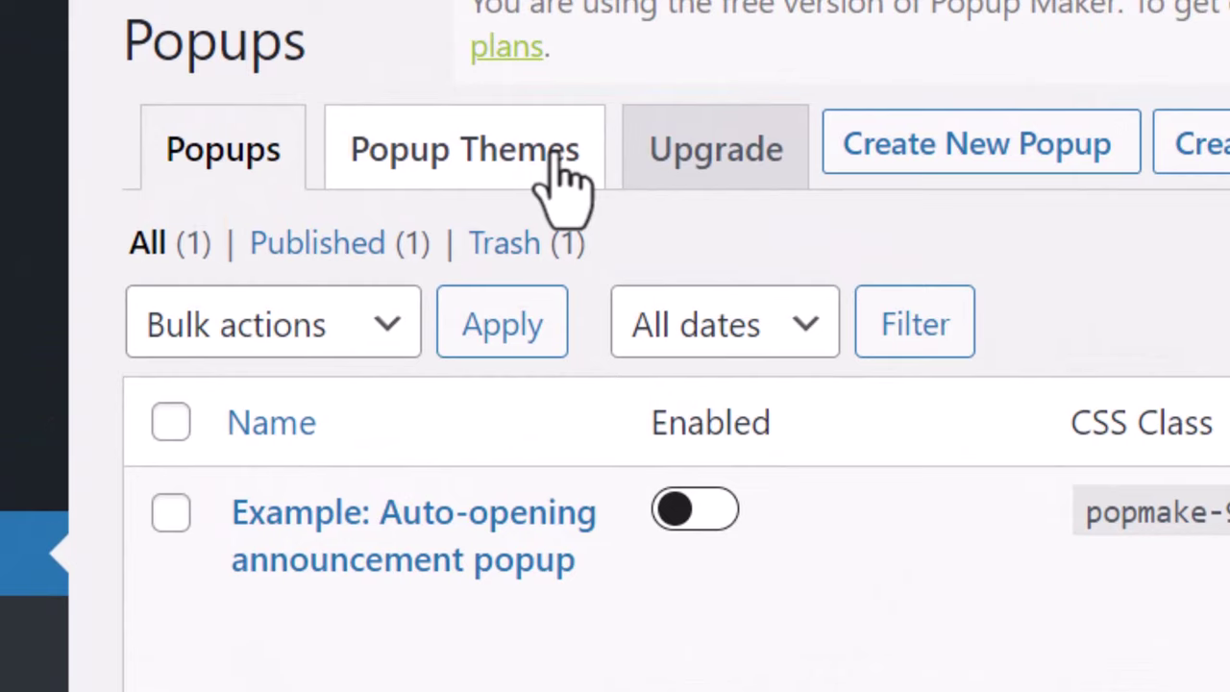
{"action": "left_click", "coordinate": [437, 165]}
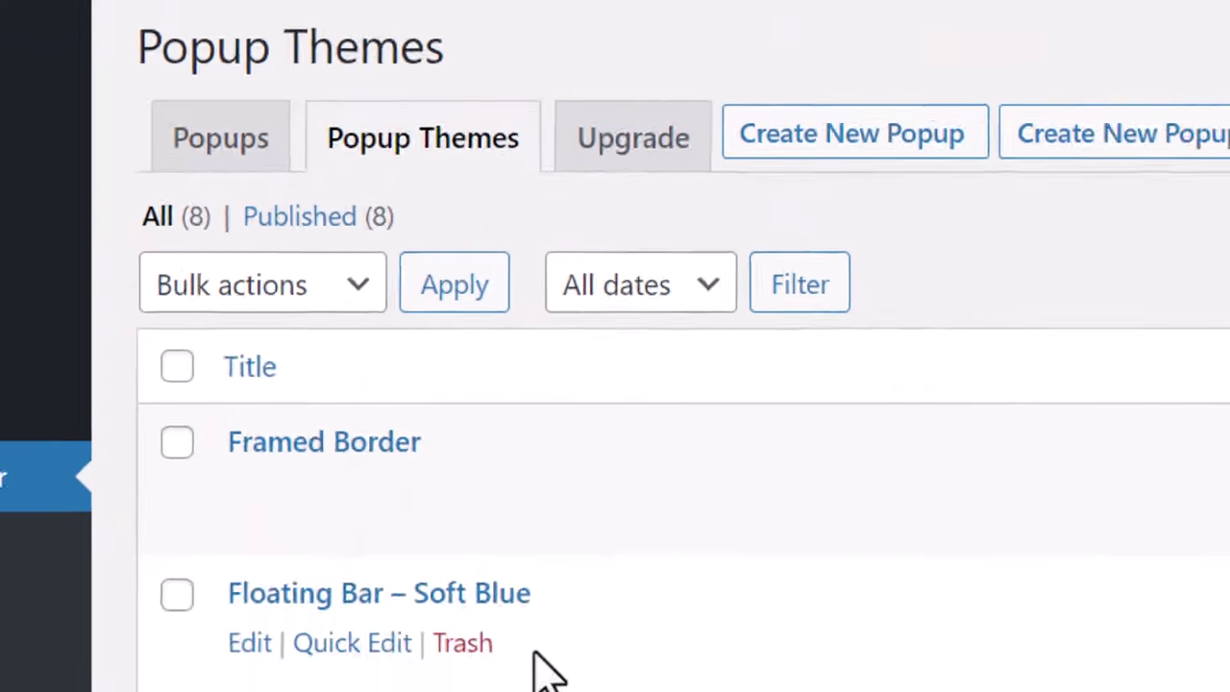
{"action": "scroll", "coordinate": [547, 672], "scroll_direction": "down", "scroll_amount": 3}
{"action": "scroll", "coordinate": [544, 684], "scroll_direction": "up", "scroll_amount": 3}
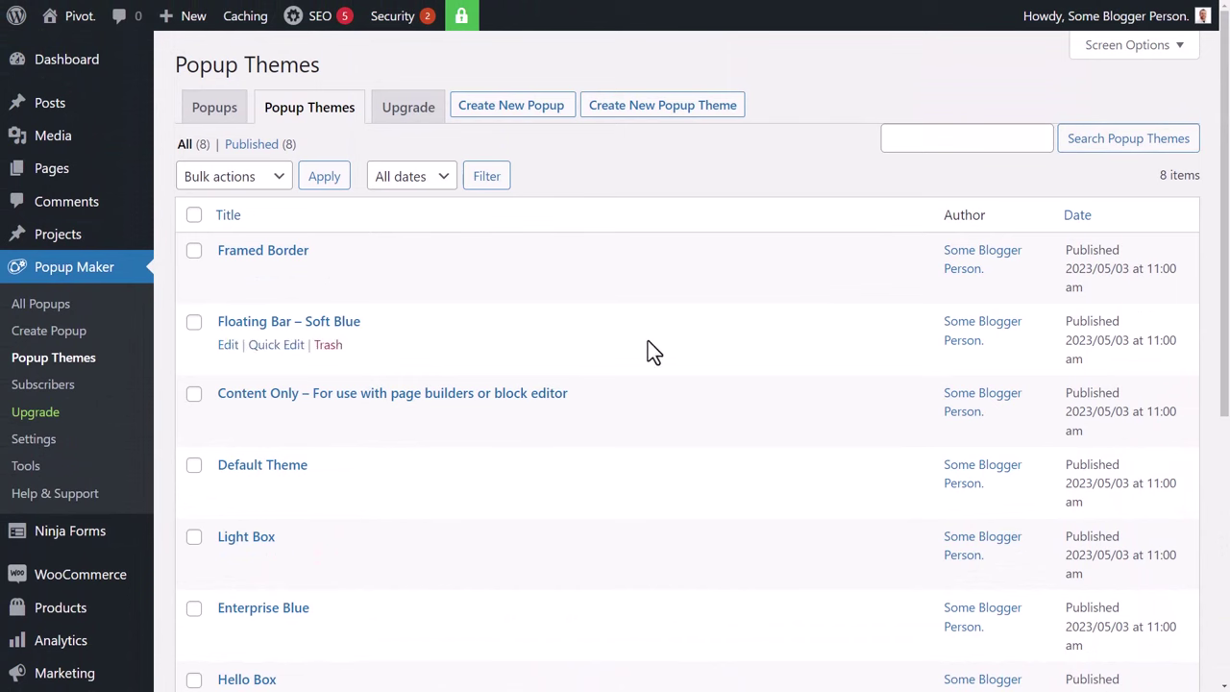
Examine the settings and preview of the Framed Border theme and return to the theme list.
{"action": "left_click", "coordinate": [270, 257]}
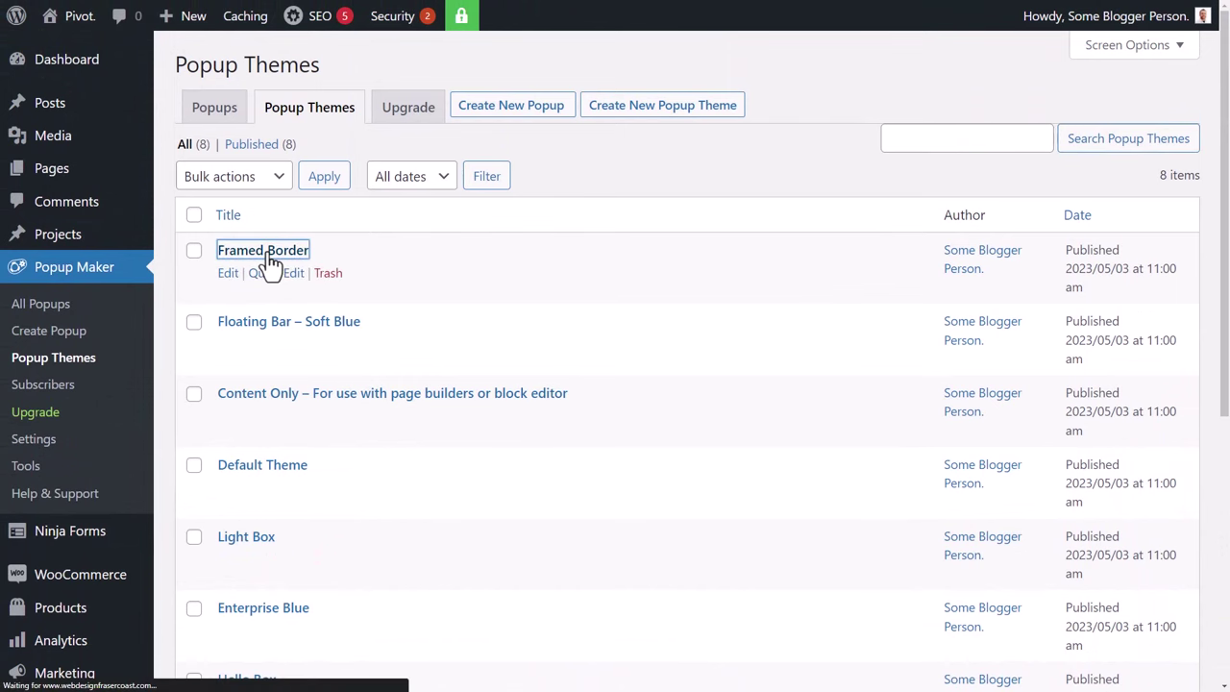
{"action": "scroll", "coordinate": [1029, 294], "scroll_direction": "down", "scroll_amount": 3}
{"action": "scroll", "coordinate": [1123, 348], "scroll_direction": "up", "scroll_amount": 3}
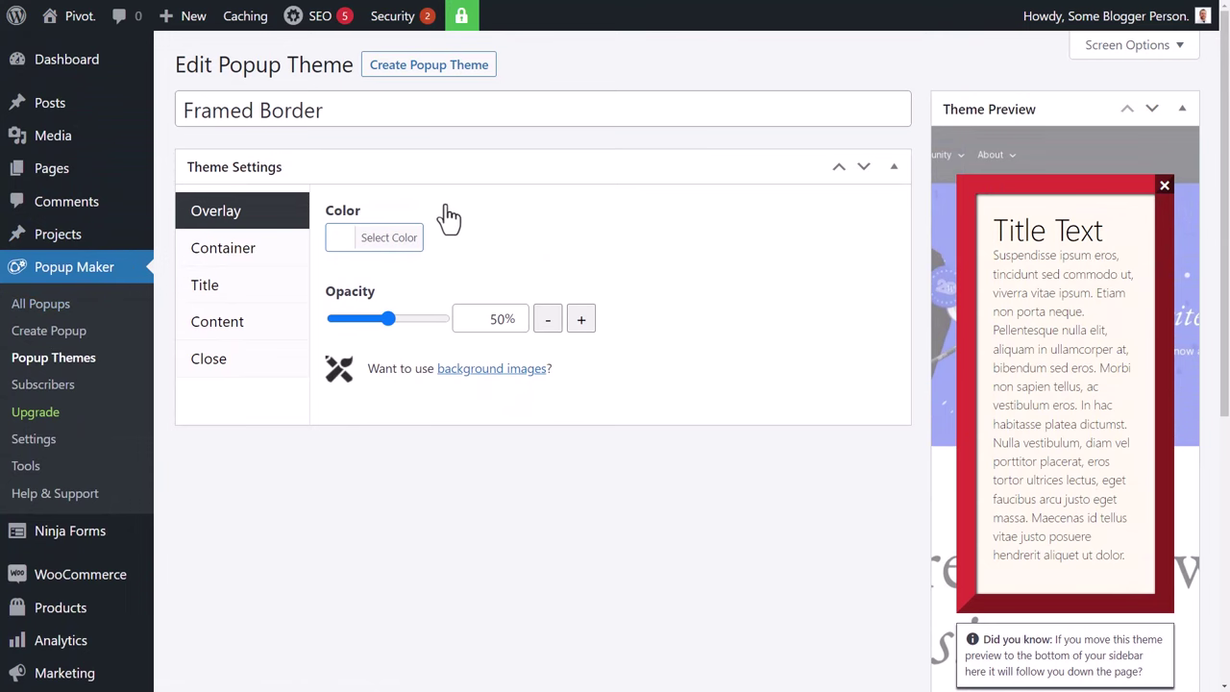
{"action": "key", "text": "alt+Left"}
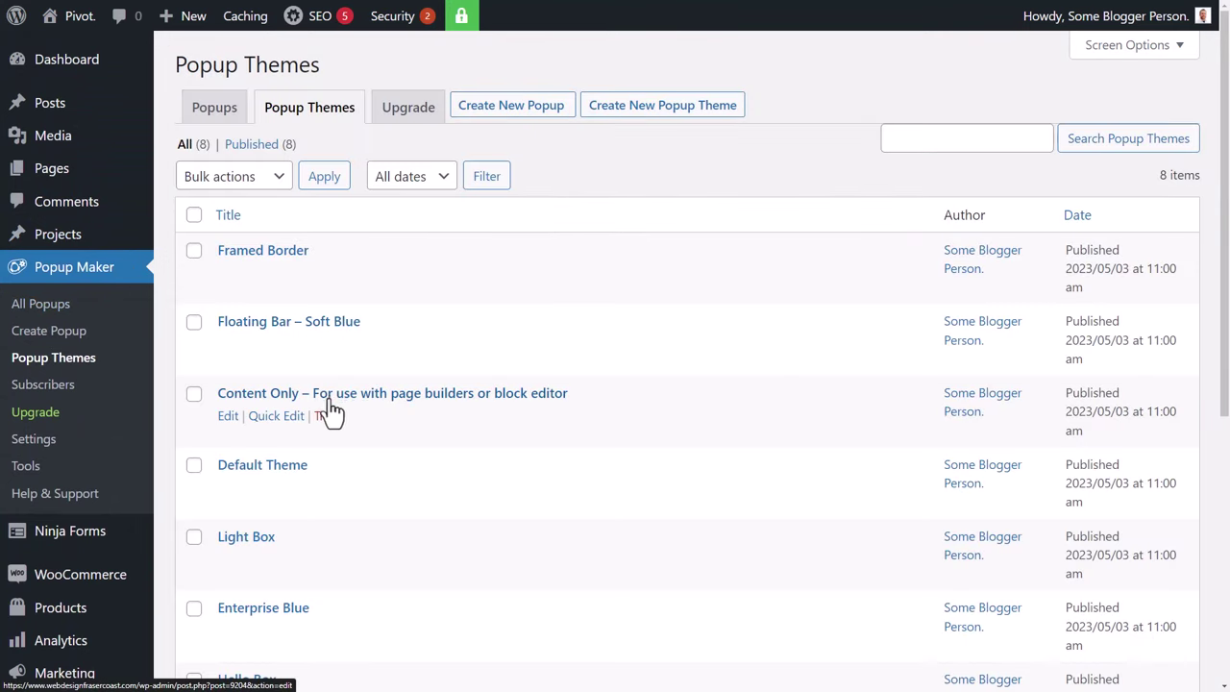
Open the Enterprise Blue popup theme for editing and rename it "Enterprise Test".
{"action": "scroll", "coordinate": [332, 408], "scroll_direction": "down", "scroll_amount": 2}
{"action": "left_click", "coordinate": [266, 425]}
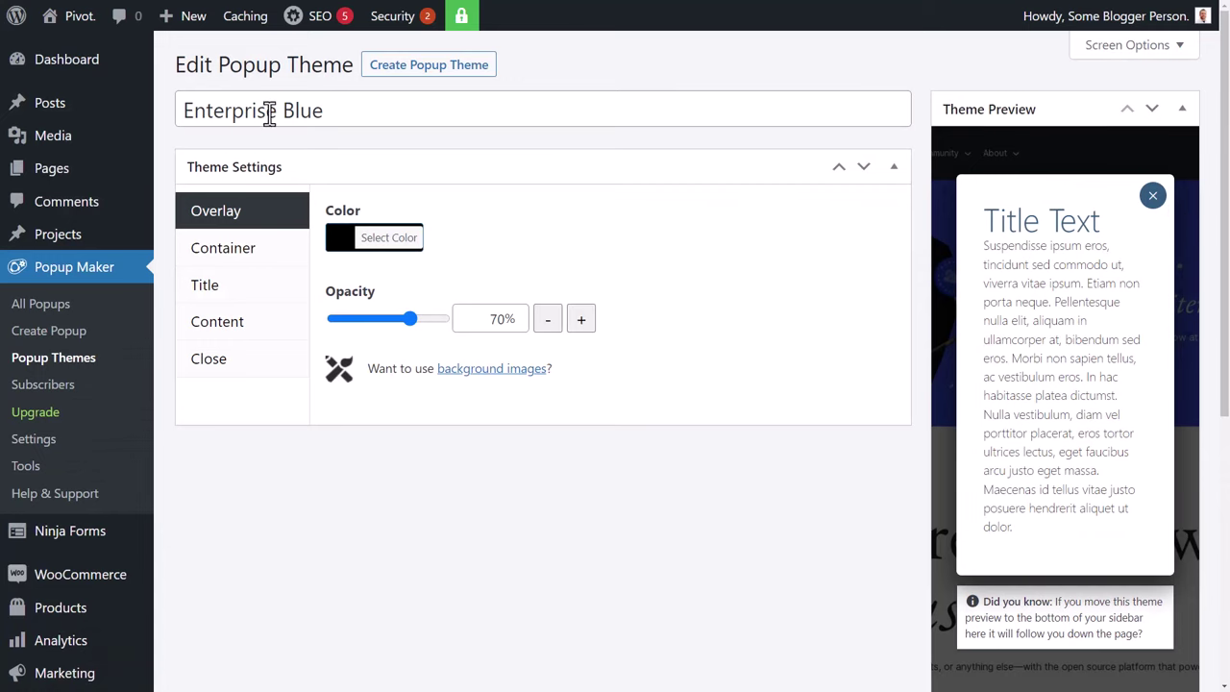
{"action": "left_click_drag", "start_coordinate": [293, 111], "coordinate": [423, 113]}
{"action": "key", "text": "BackSpace"}
{"action": "key", "text": "BackSpace"}
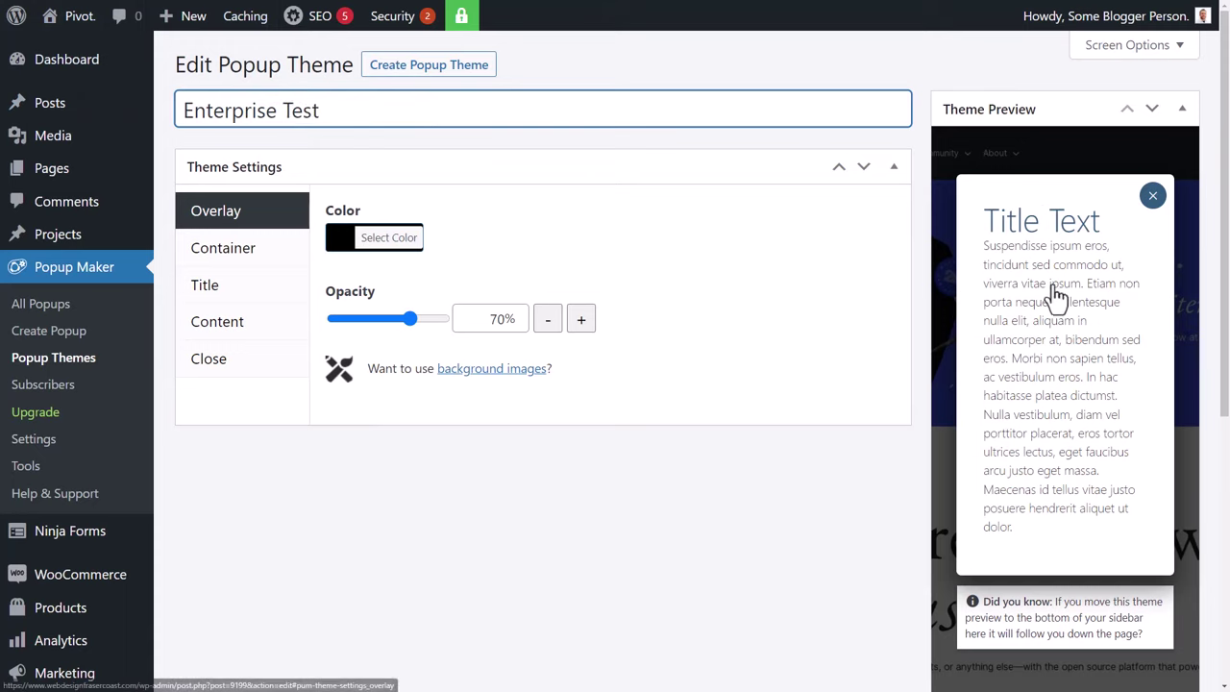
Try the reds #dd3333 and #dd0000 as the theme's overlay color and return it to black #000000.
{"action": "left_click", "coordinate": [346, 240]}
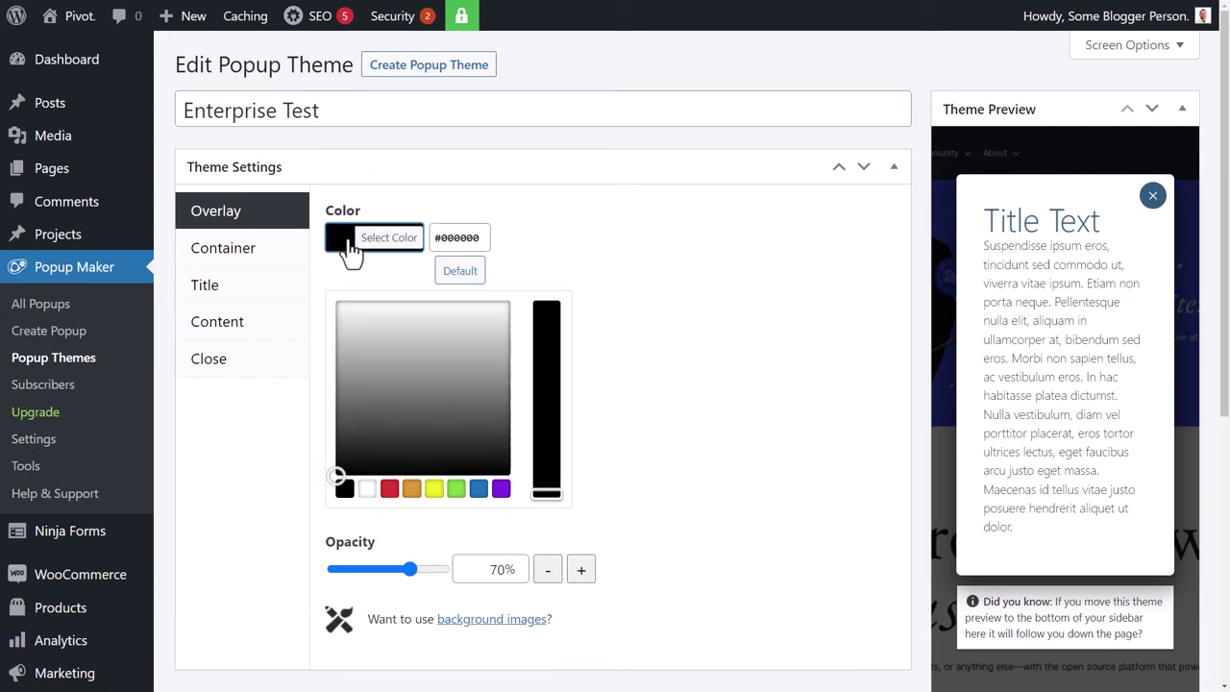
{"action": "left_click", "coordinate": [394, 496]}
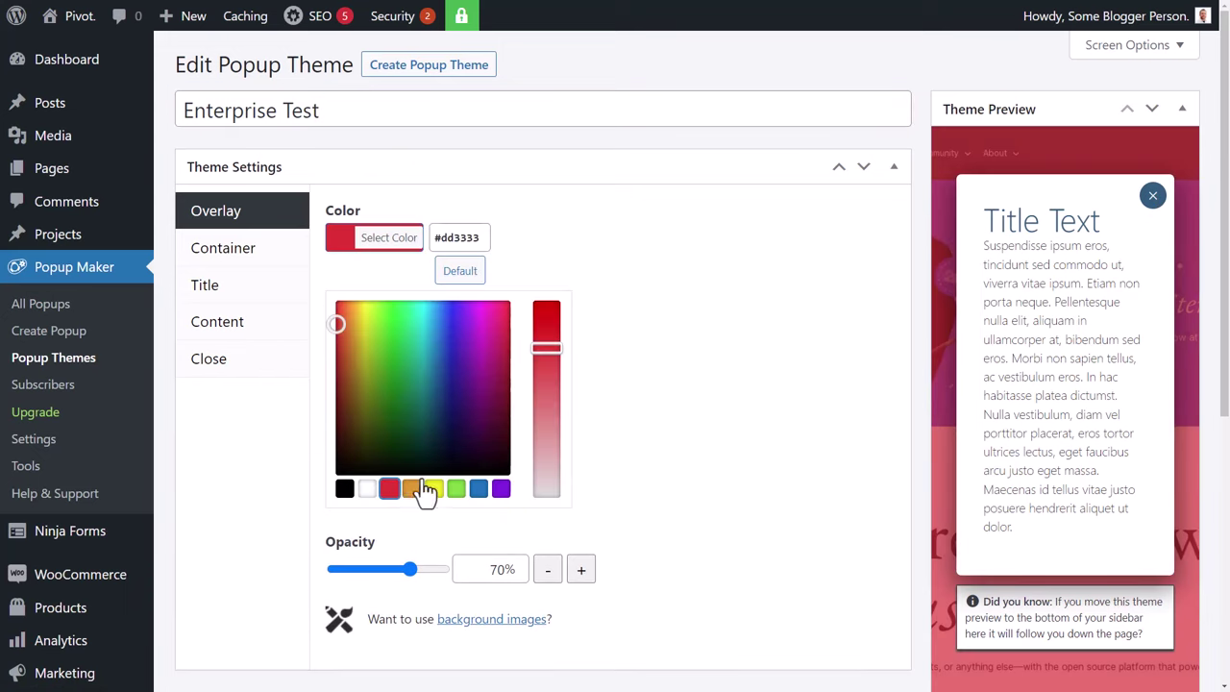
{"action": "left_click_drag", "start_coordinate": [565, 342], "coordinate": [562, 278]}
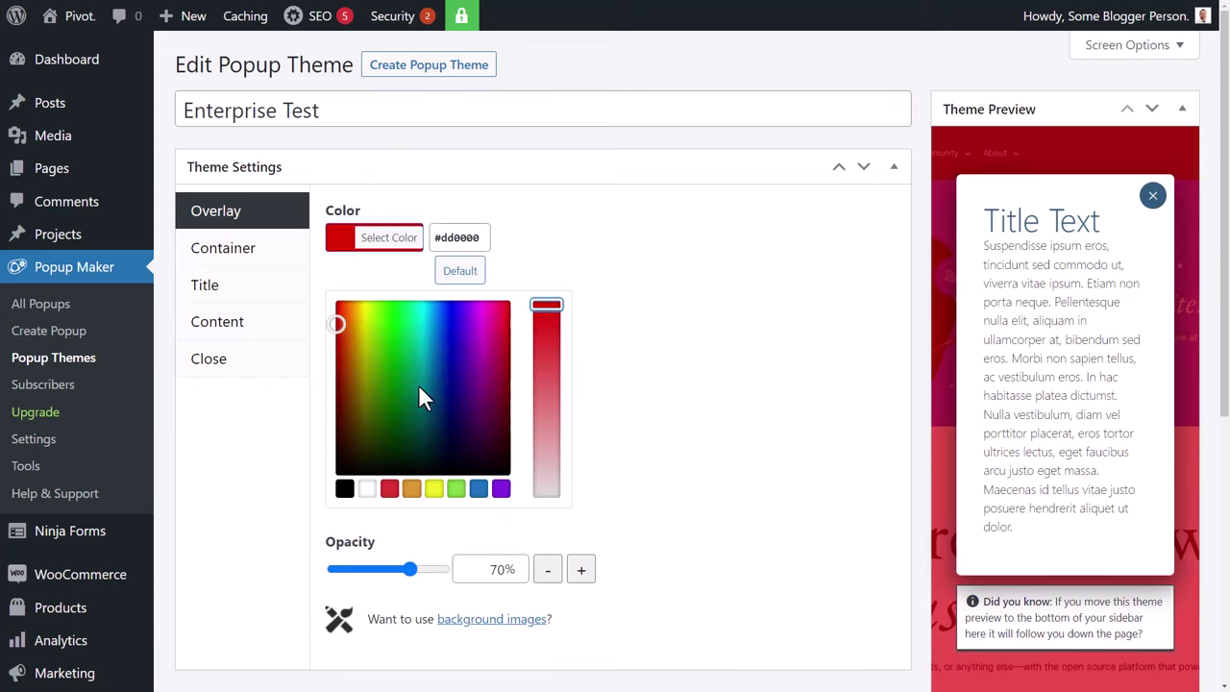
{"action": "left_click", "coordinate": [349, 490]}
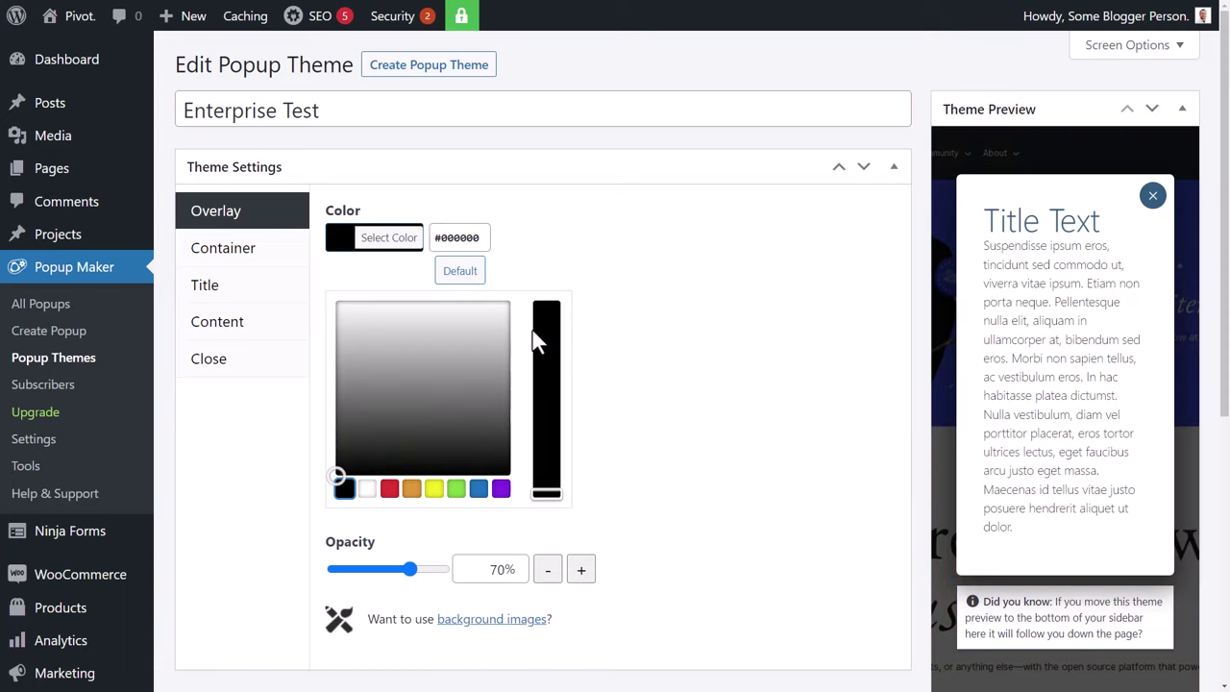
Set the theme's overlay opacity to 65%.
{"action": "left_click", "coordinate": [437, 565]}
{"action": "mouse_move", "coordinate": [414, 326]}
{"action": "left_mouse_down"}
{"action": "mouse_move", "coordinate": [377, 323]}
{"action": "mouse_move", "coordinate": [405, 321]}
{"action": "left_mouse_up"}
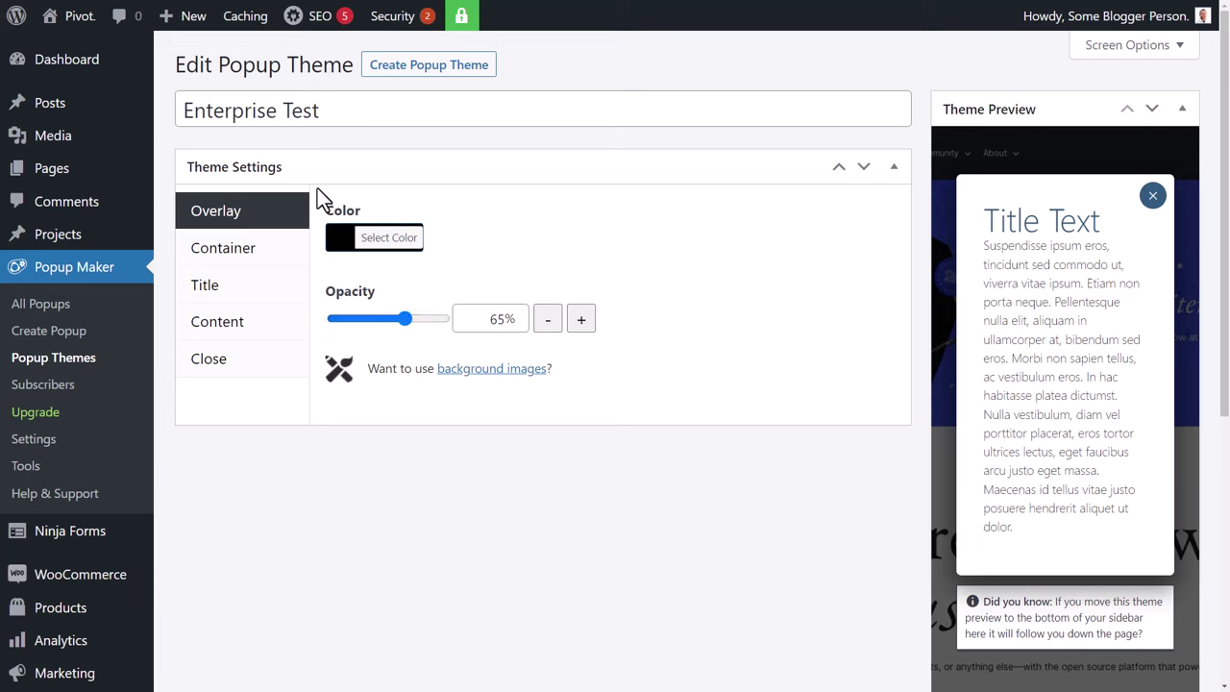
Set the popup container's padding to 23 px and its border radius to 1 px.
{"action": "left_click", "coordinate": [195, 257]}
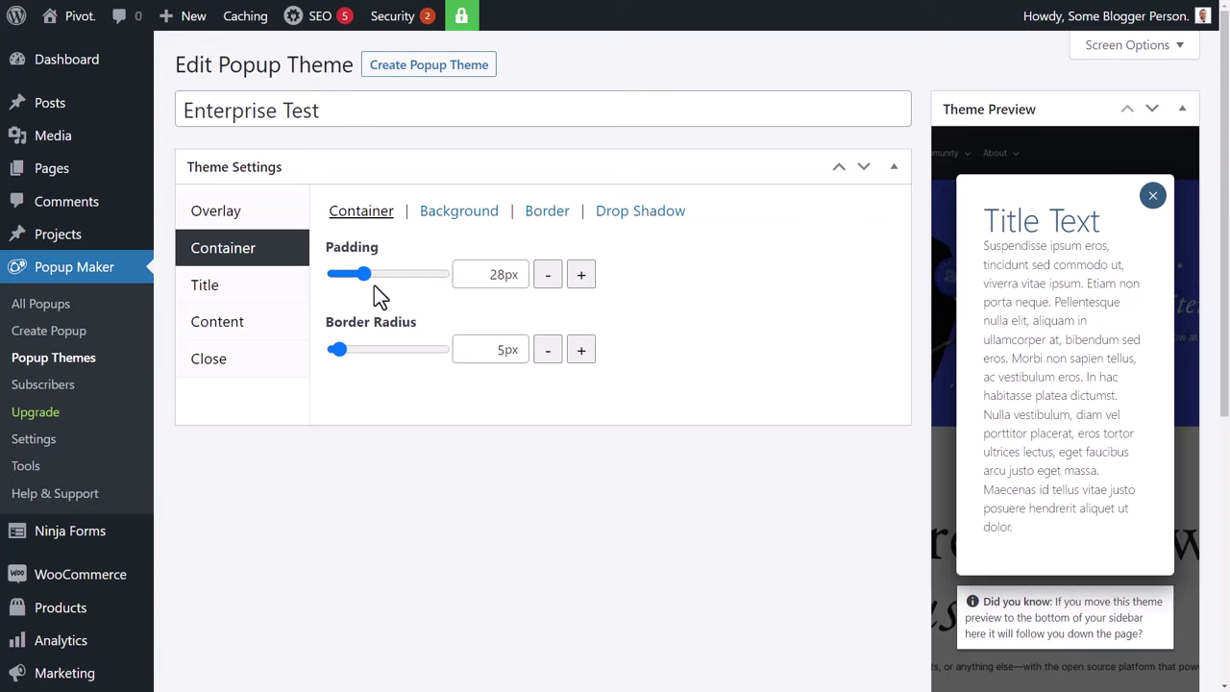
{"action": "left_click_drag", "start_coordinate": [371, 277], "coordinate": [261, 280]}
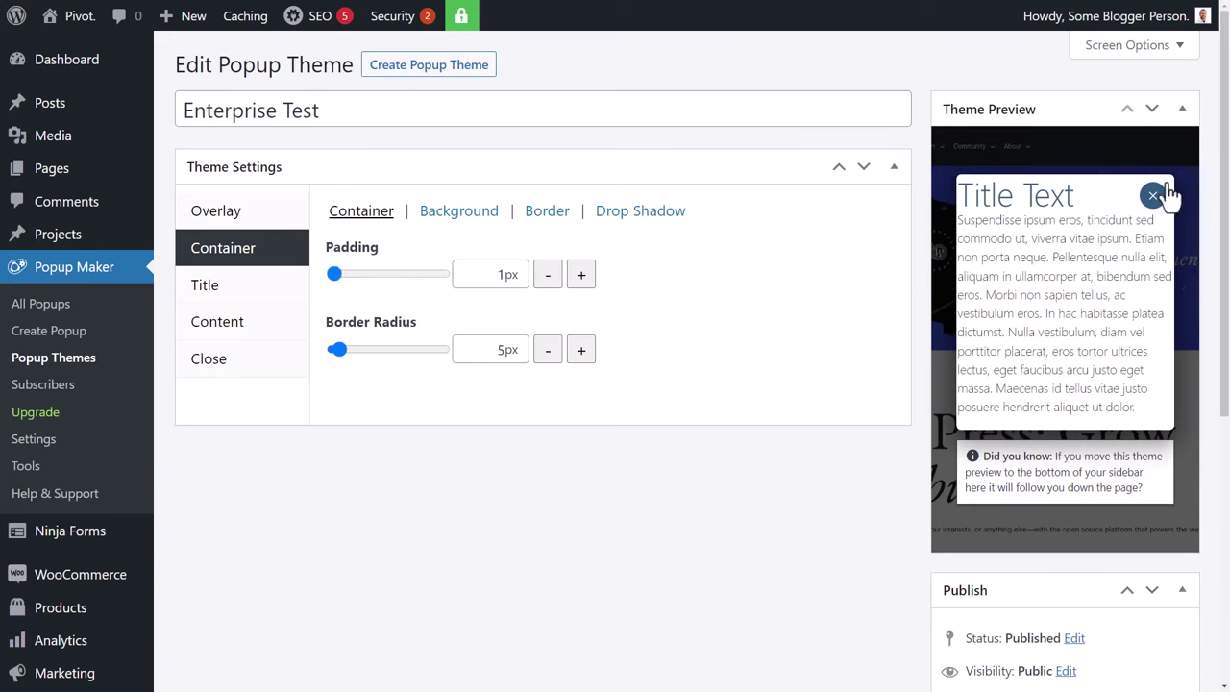
{"action": "left_click_drag", "start_coordinate": [335, 275], "coordinate": [355, 275]}
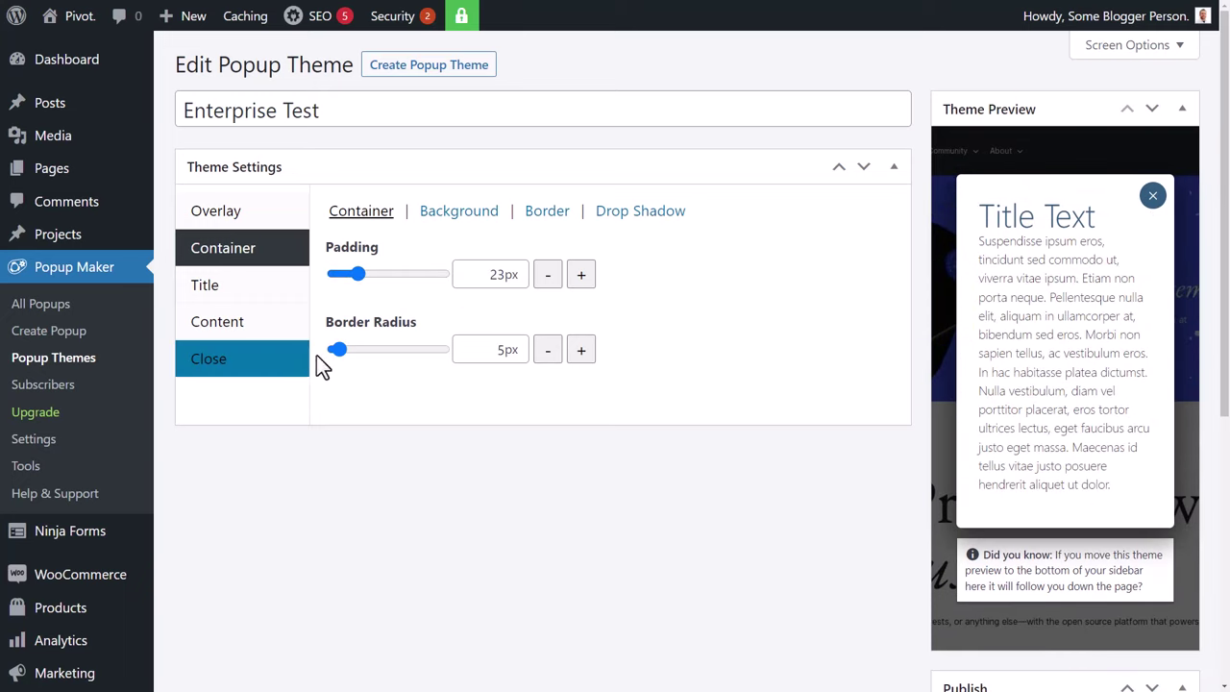
{"action": "mouse_move", "coordinate": [339, 352]}
{"action": "left_mouse_down"}
{"action": "mouse_move", "coordinate": [464, 362]}
{"action": "mouse_move", "coordinate": [325, 364]}
{"action": "left_mouse_up"}
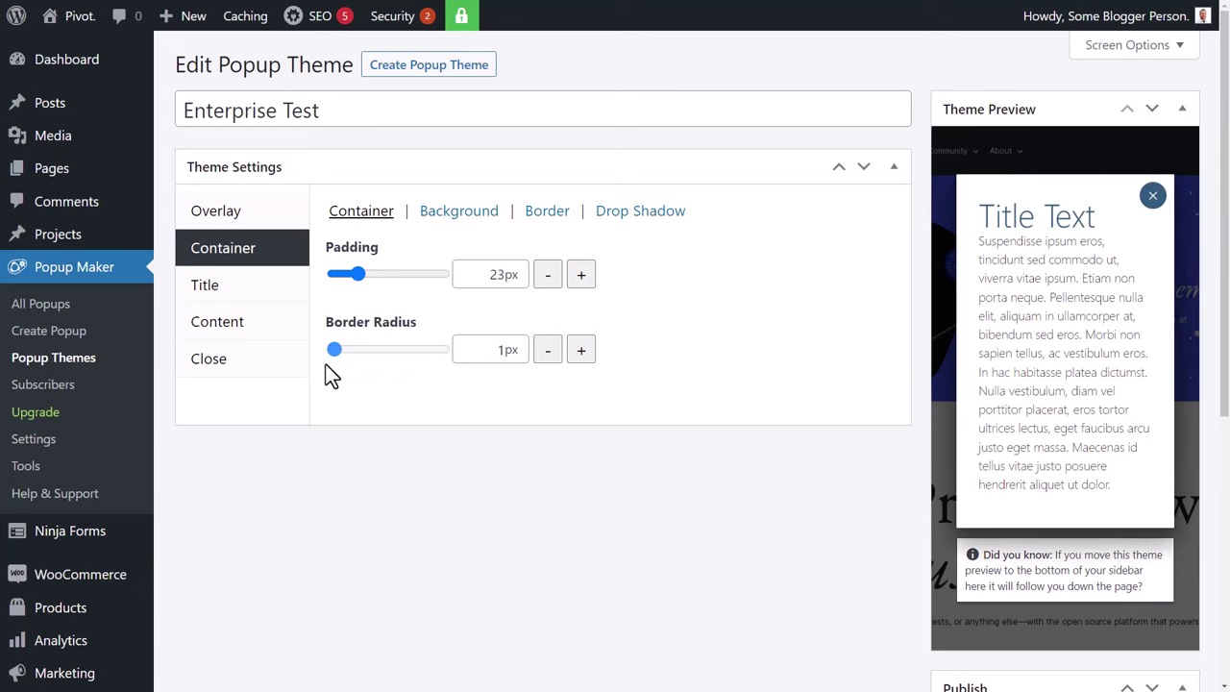
Set the popup container's background color to dark grey #161616 at 100% opacity.
{"action": "left_click", "coordinate": [462, 213]}
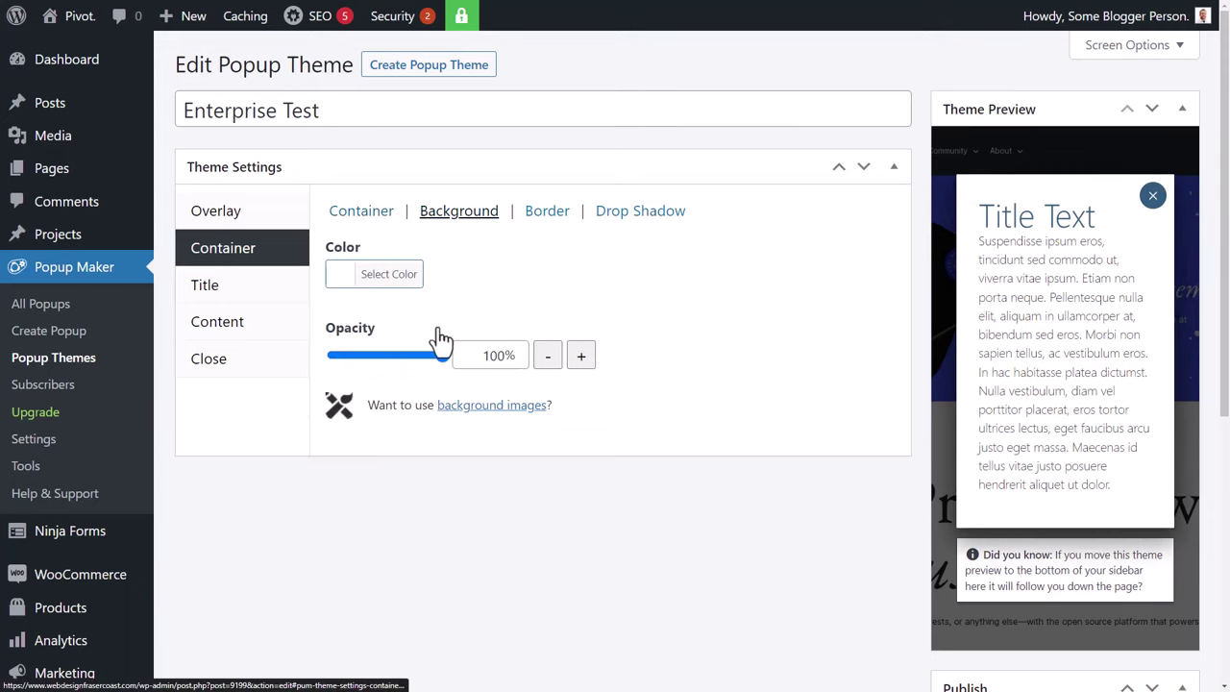
{"action": "left_click", "coordinate": [382, 286]}
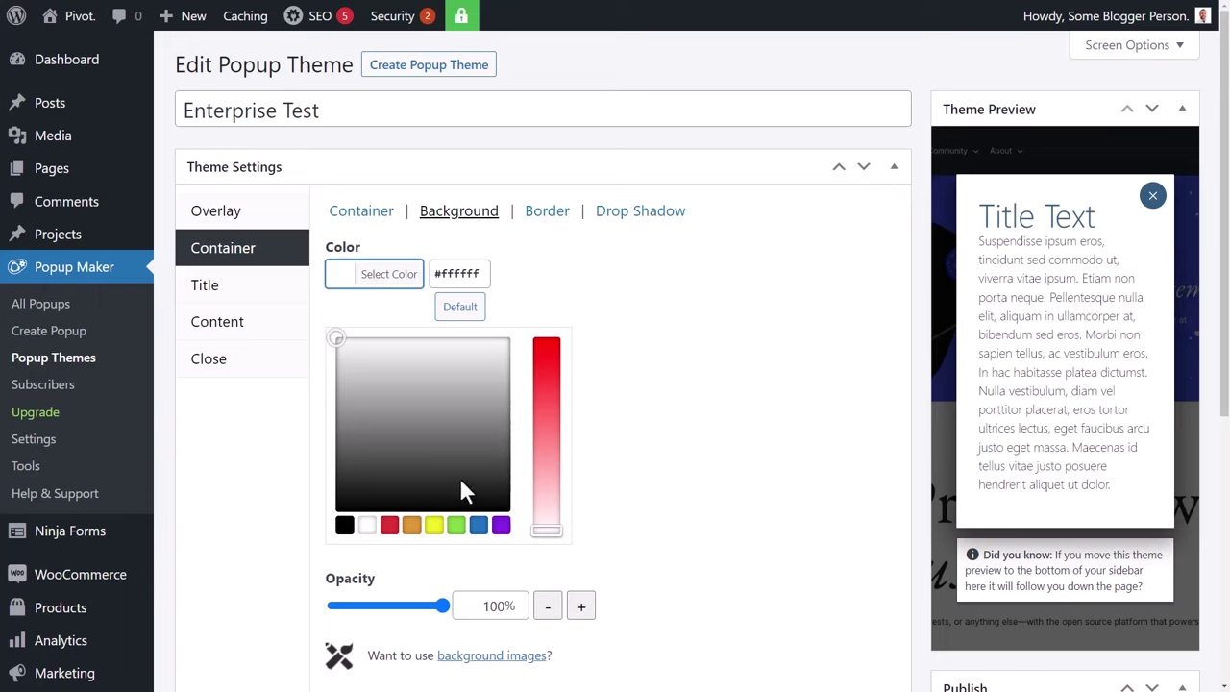
{"action": "left_click", "coordinate": [344, 524]}
{"action": "left_click_drag", "start_coordinate": [343, 510], "coordinate": [332, 494]}
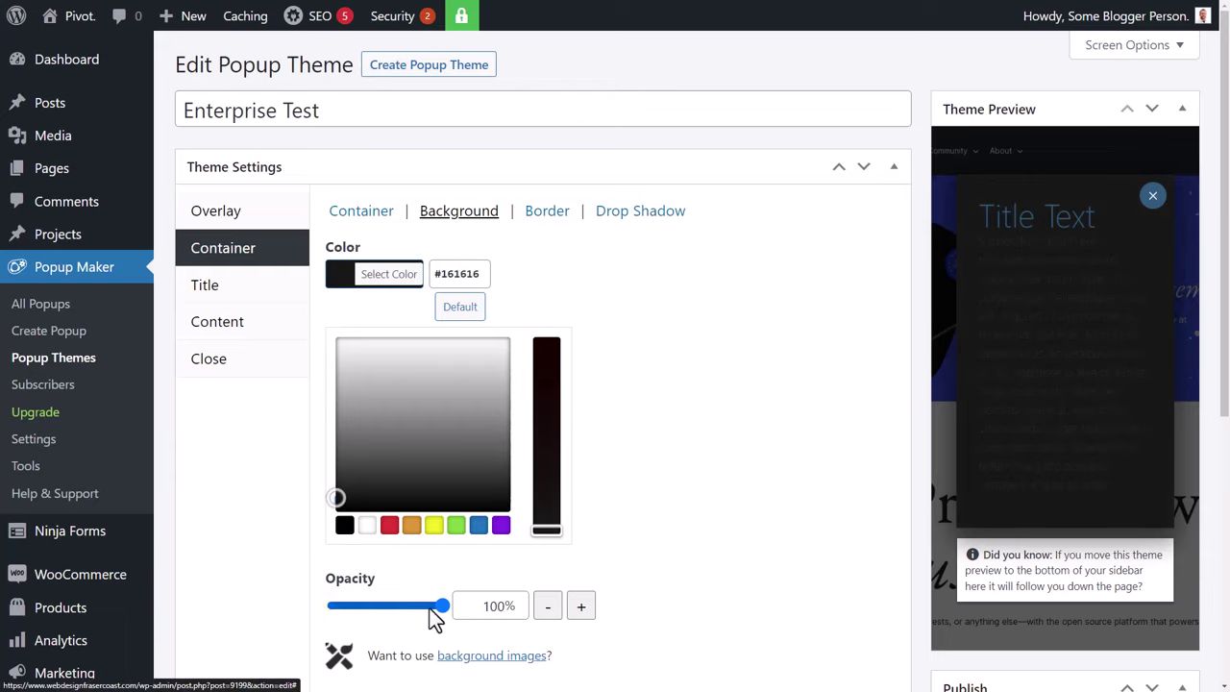
{"action": "left_click", "coordinate": [646, 526]}
{"action": "left_click_drag", "start_coordinate": [444, 363], "coordinate": [557, 359]}
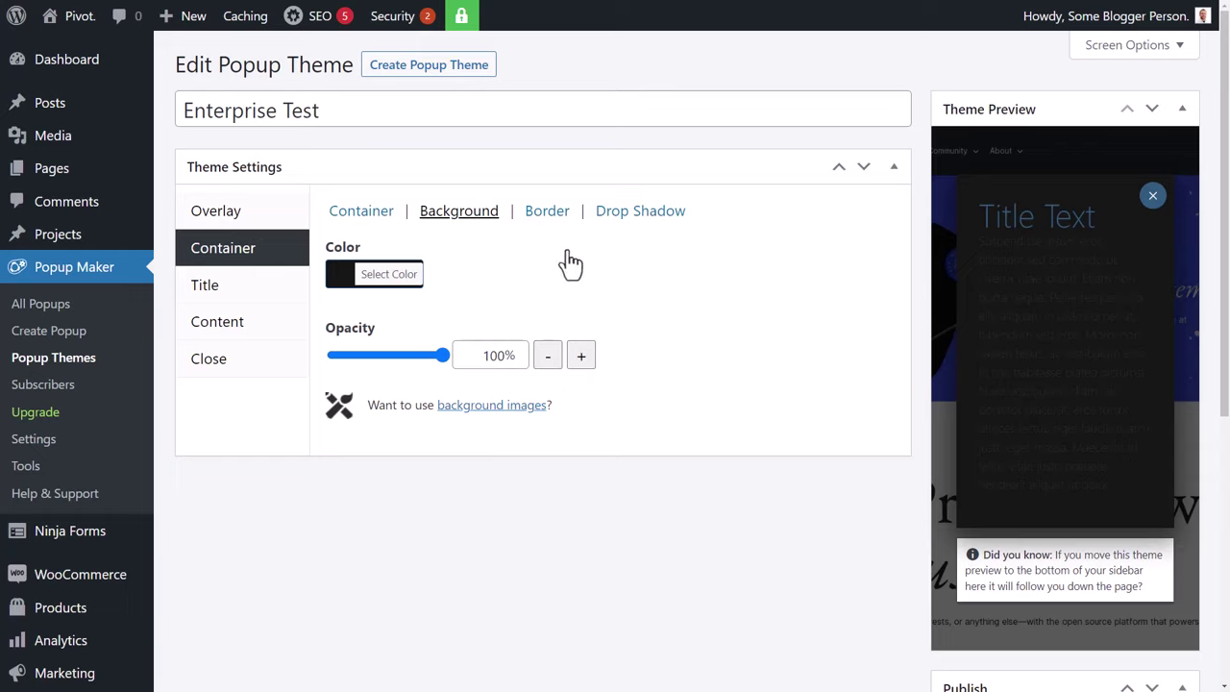
Give the popup container a solid border with a thickness of 4 px.
{"action": "left_click", "coordinate": [554, 215]}
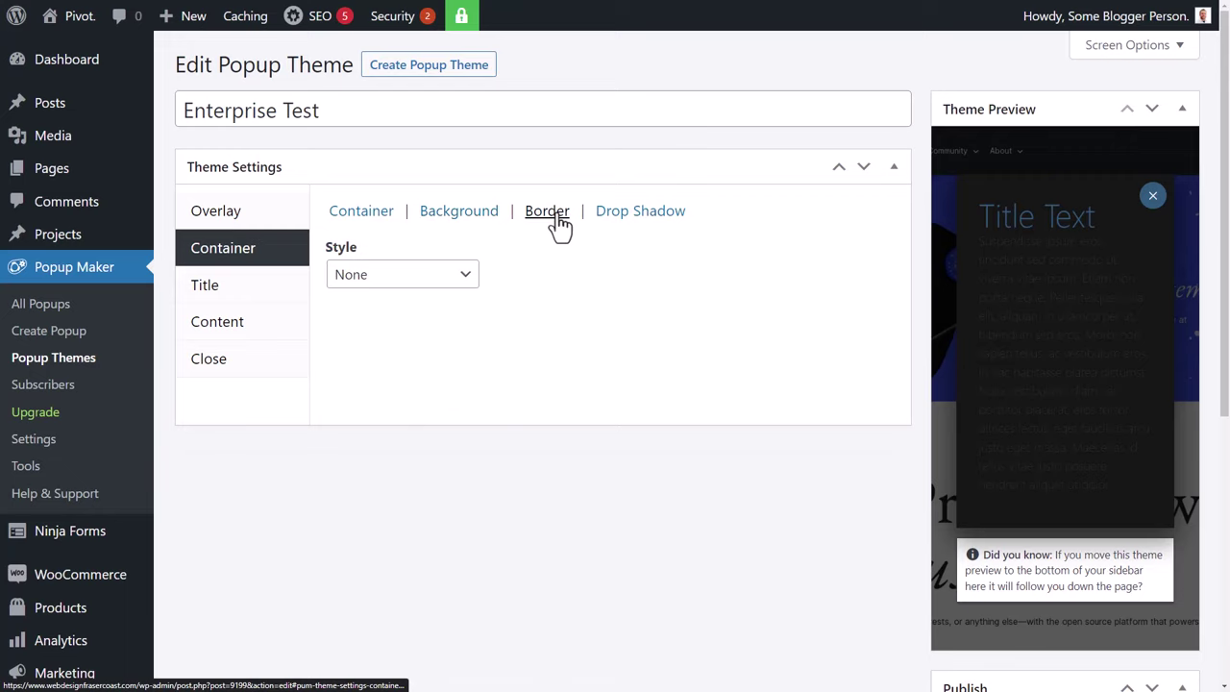
{"action": "left_click", "coordinate": [400, 281]}
{"action": "left_click", "coordinate": [393, 324]}
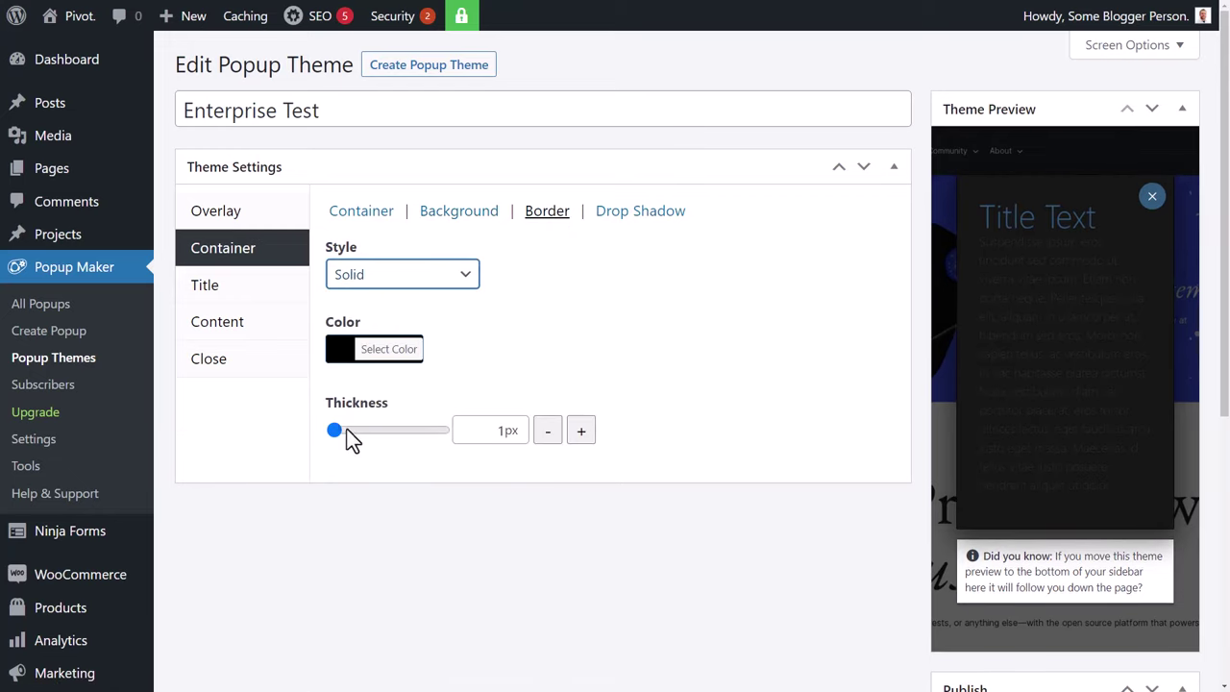
{"action": "left_click_drag", "start_coordinate": [331, 431], "coordinate": [404, 427]}
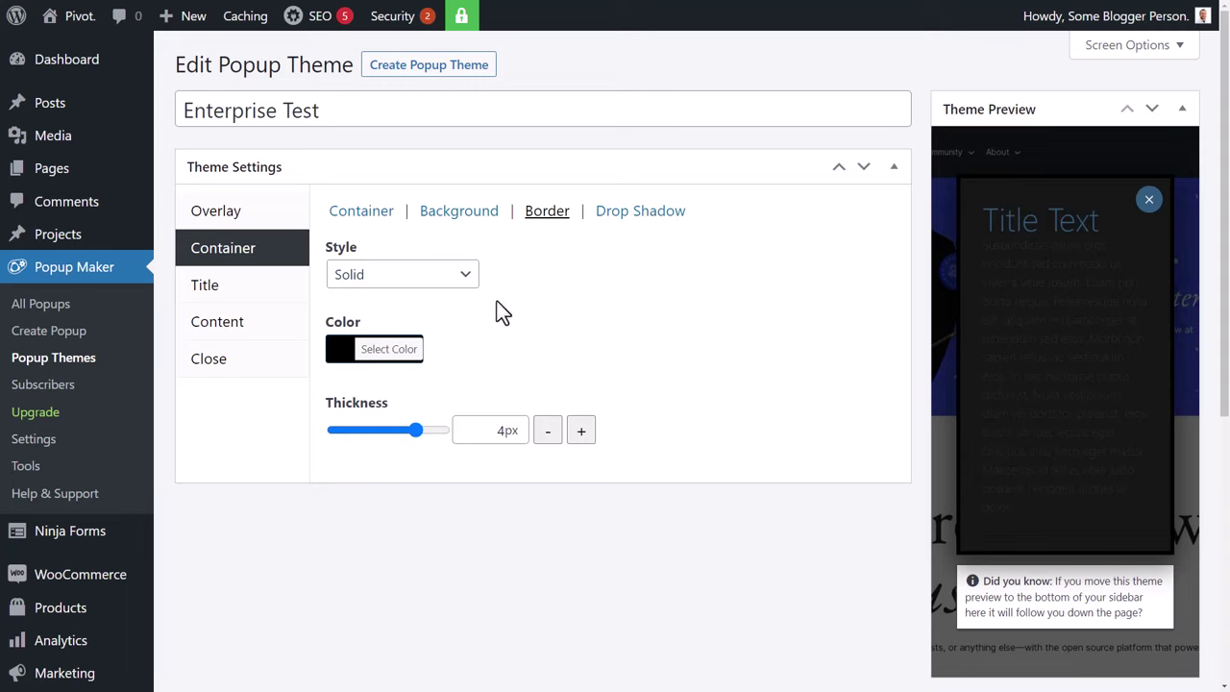
Set the popup container's border color to bright yellow.
{"action": "left_click", "coordinate": [348, 360]}
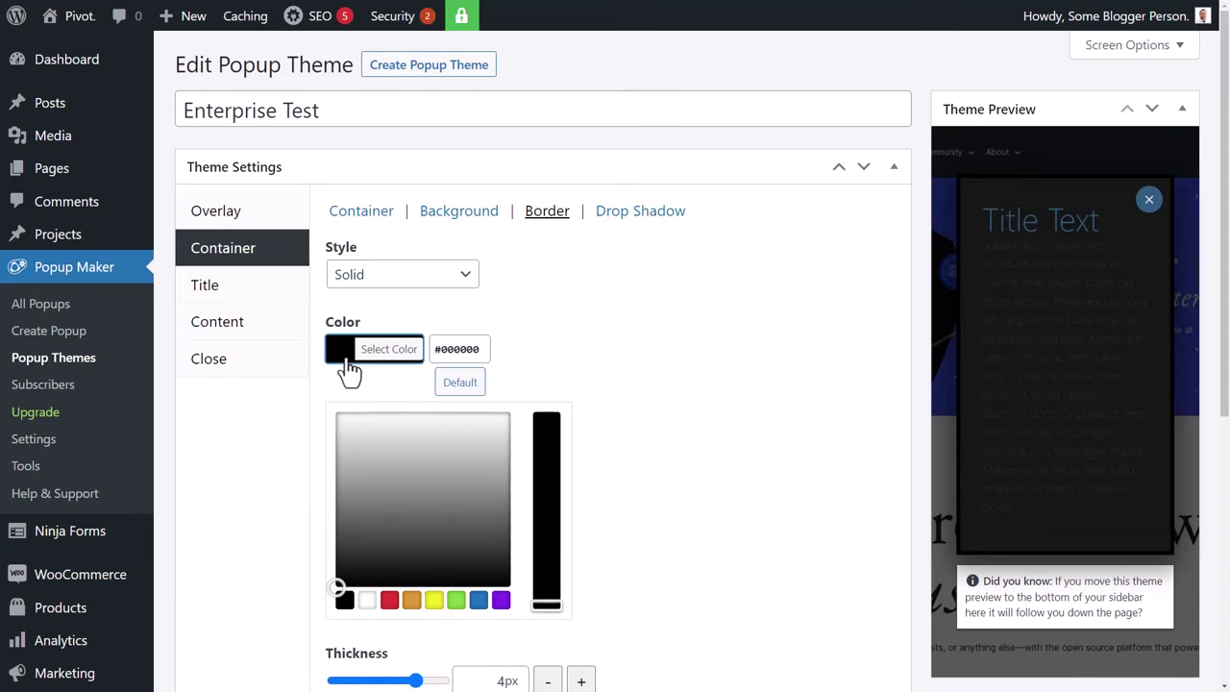
{"action": "left_click", "coordinate": [455, 599]}
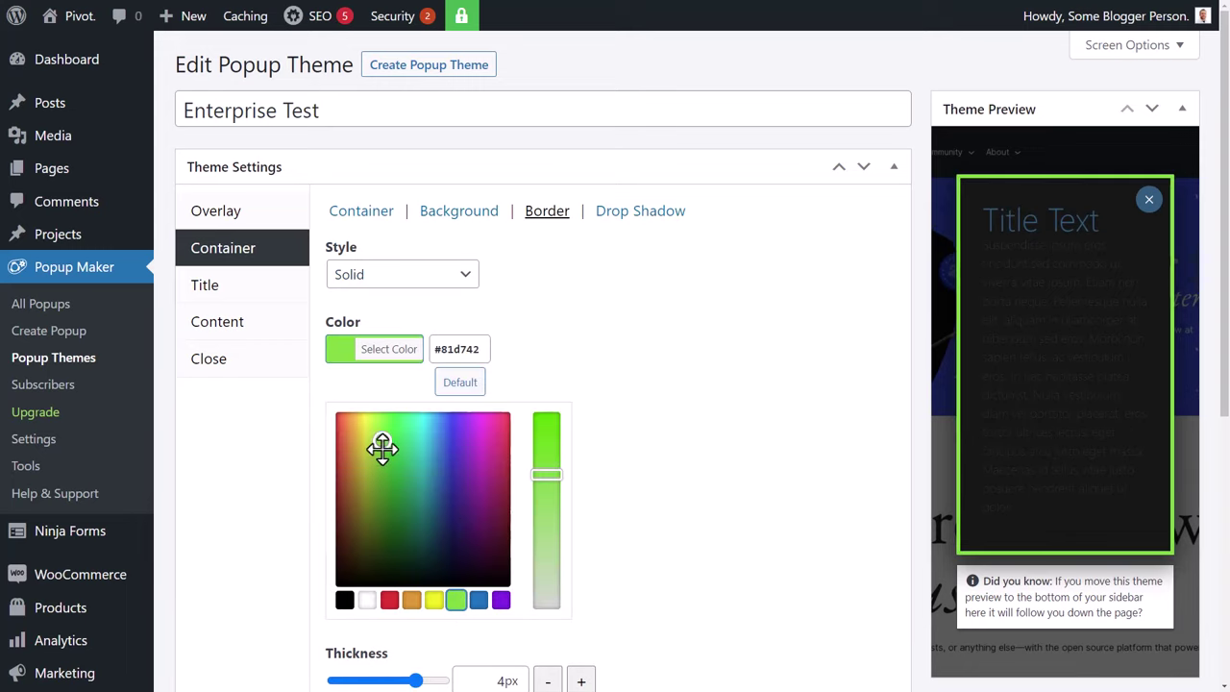
{"action": "left_click_drag", "start_coordinate": [381, 446], "coordinate": [367, 412]}
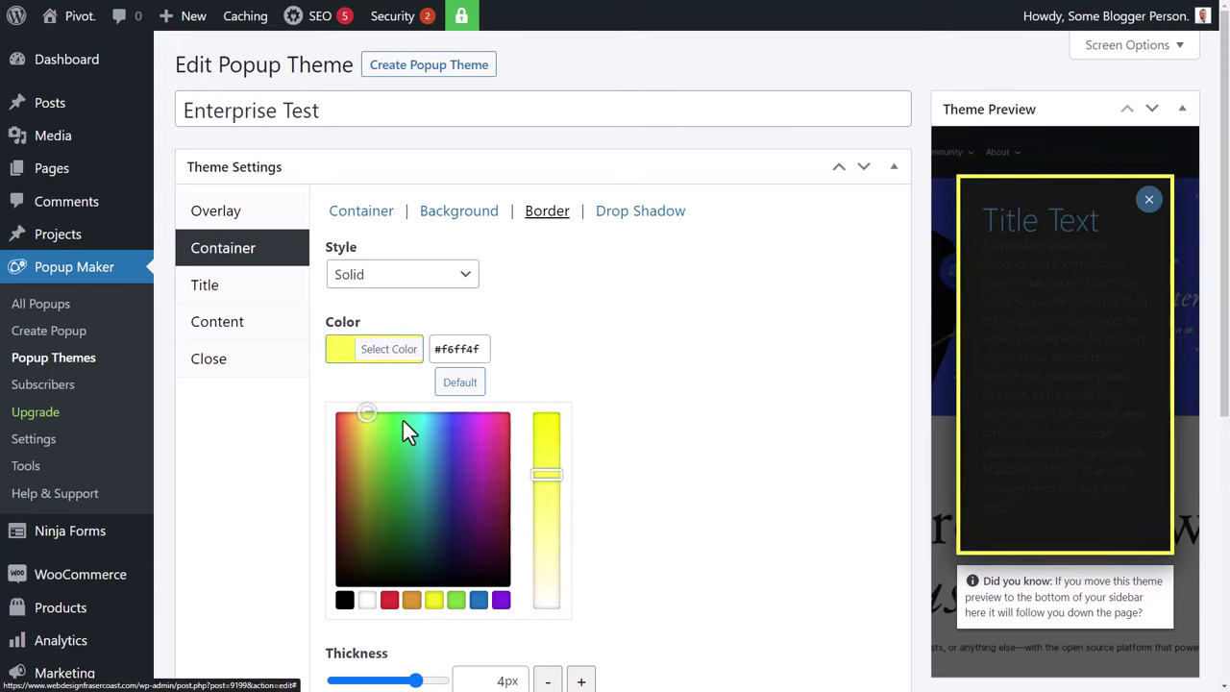
{"action": "left_click", "coordinate": [689, 390]}
{"action": "left_click", "coordinate": [379, 358]}
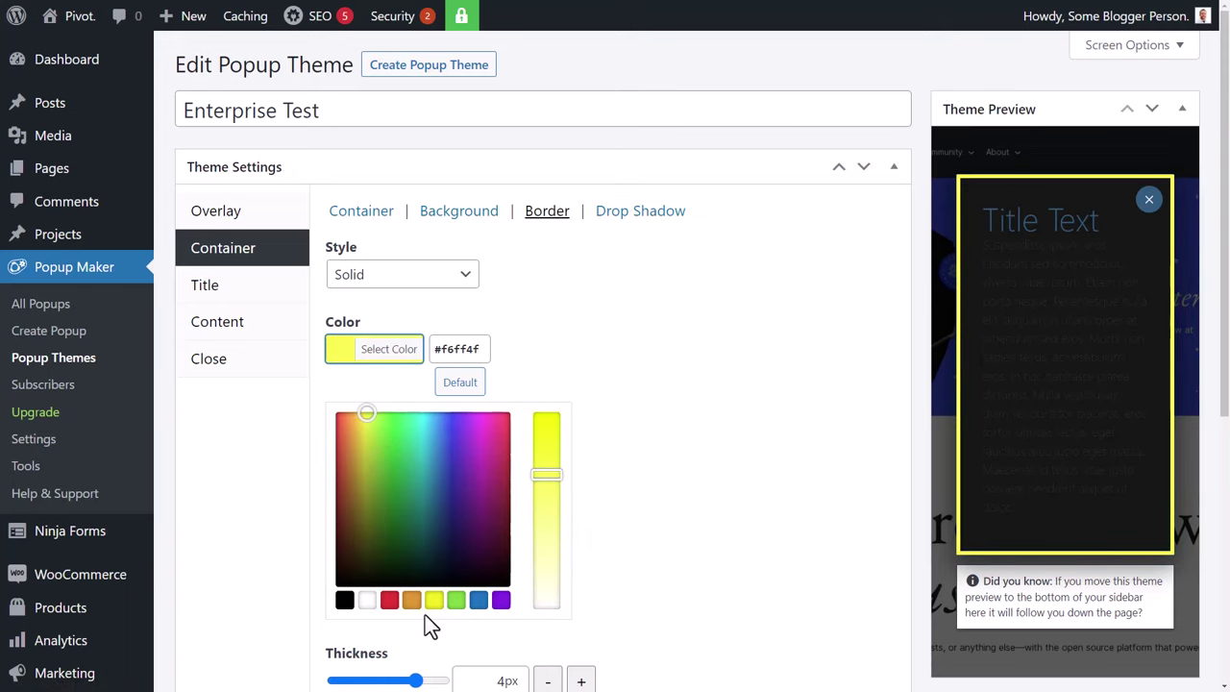
{"action": "left_click", "coordinate": [1009, 253]}
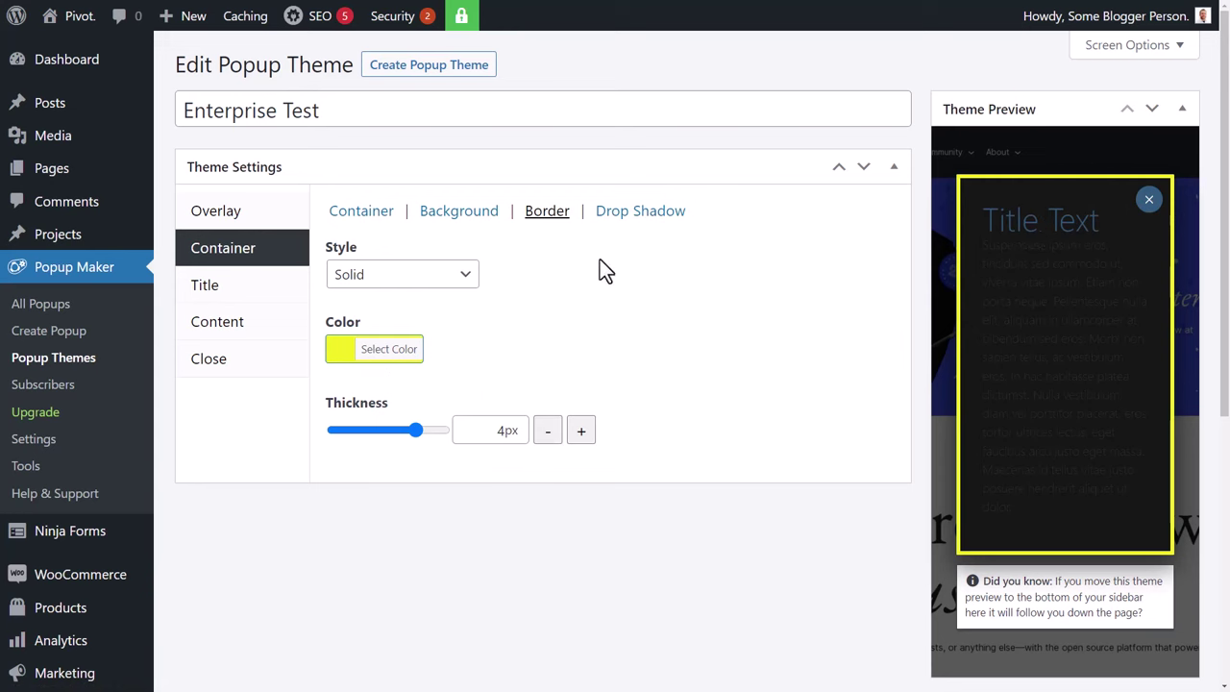
Set the container's drop shadow to 100% opacity, 0 px horizontal position and 34 px blur radius.
{"action": "left_click", "coordinate": [629, 216]}
{"action": "scroll", "coordinate": [456, 444], "scroll_direction": "down", "scroll_amount": 1}
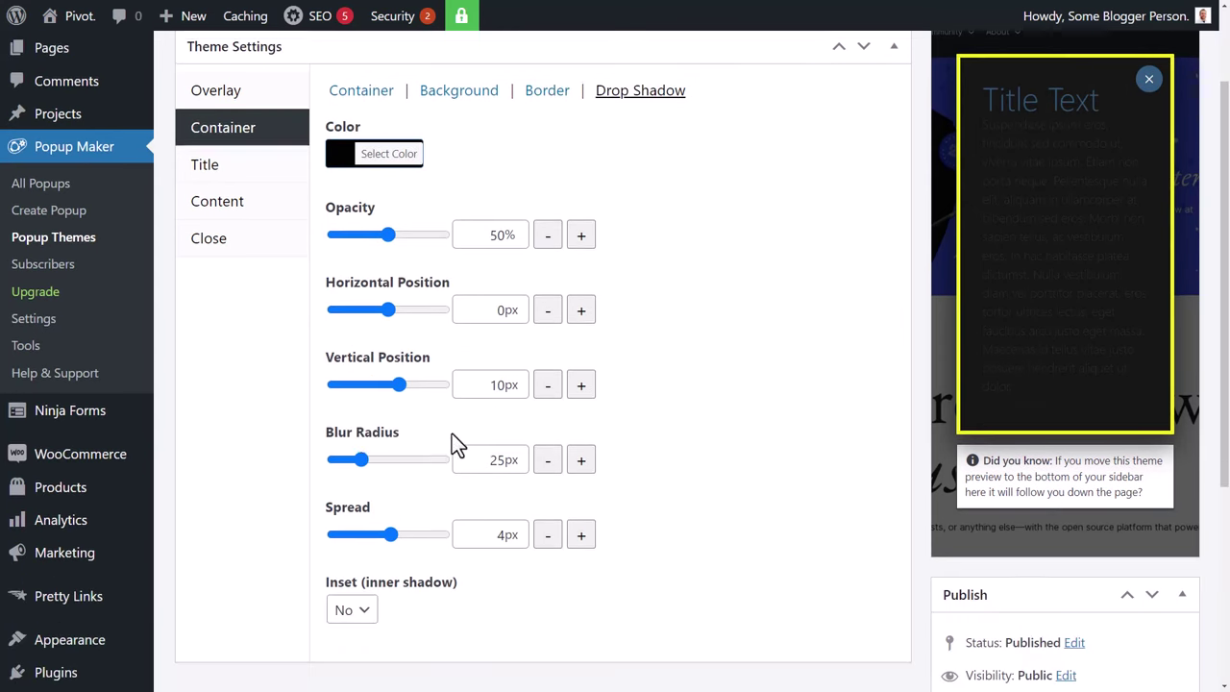
{"action": "mouse_move", "coordinate": [368, 458]}
{"action": "left_mouse_down"}
{"action": "mouse_move", "coordinate": [407, 456]}
{"action": "mouse_move", "coordinate": [377, 452]}
{"action": "left_mouse_up"}
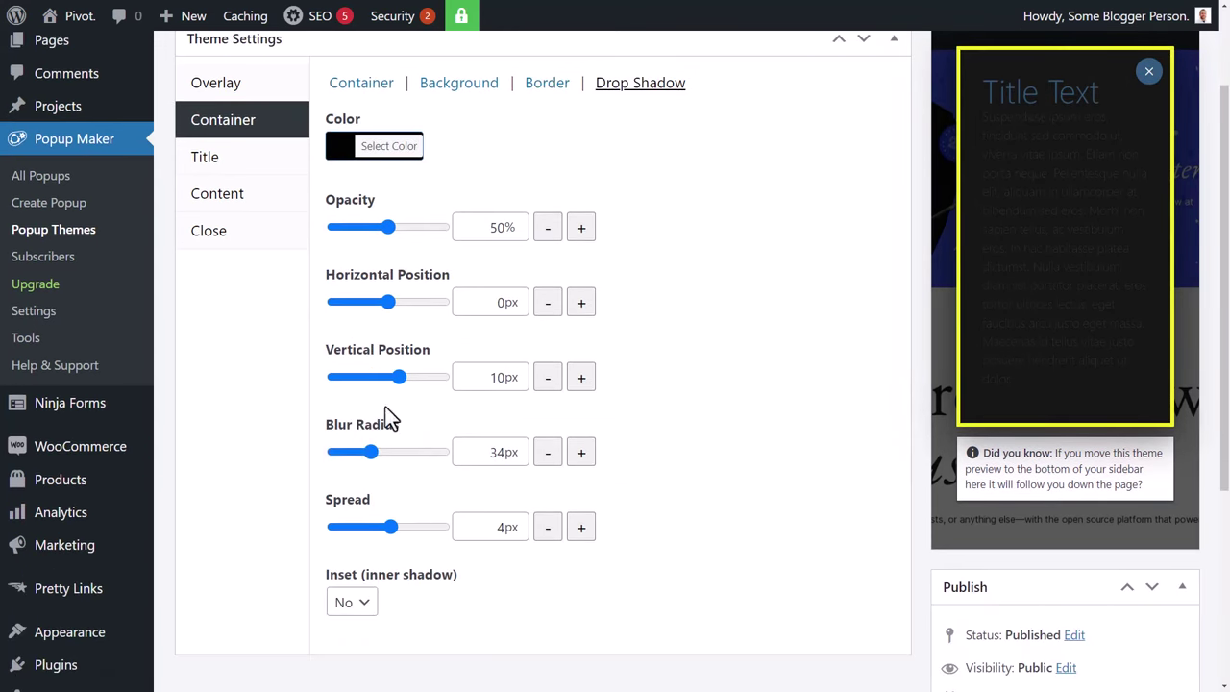
{"action": "mouse_move", "coordinate": [390, 297]}
{"action": "left_mouse_down"}
{"action": "mouse_move", "coordinate": [419, 302]}
{"action": "mouse_move", "coordinate": [333, 312]}
{"action": "mouse_move", "coordinate": [416, 299]}
{"action": "mouse_move", "coordinate": [388, 313]}
{"action": "left_mouse_up"}
{"action": "left_click_drag", "start_coordinate": [387, 229], "coordinate": [451, 230]}
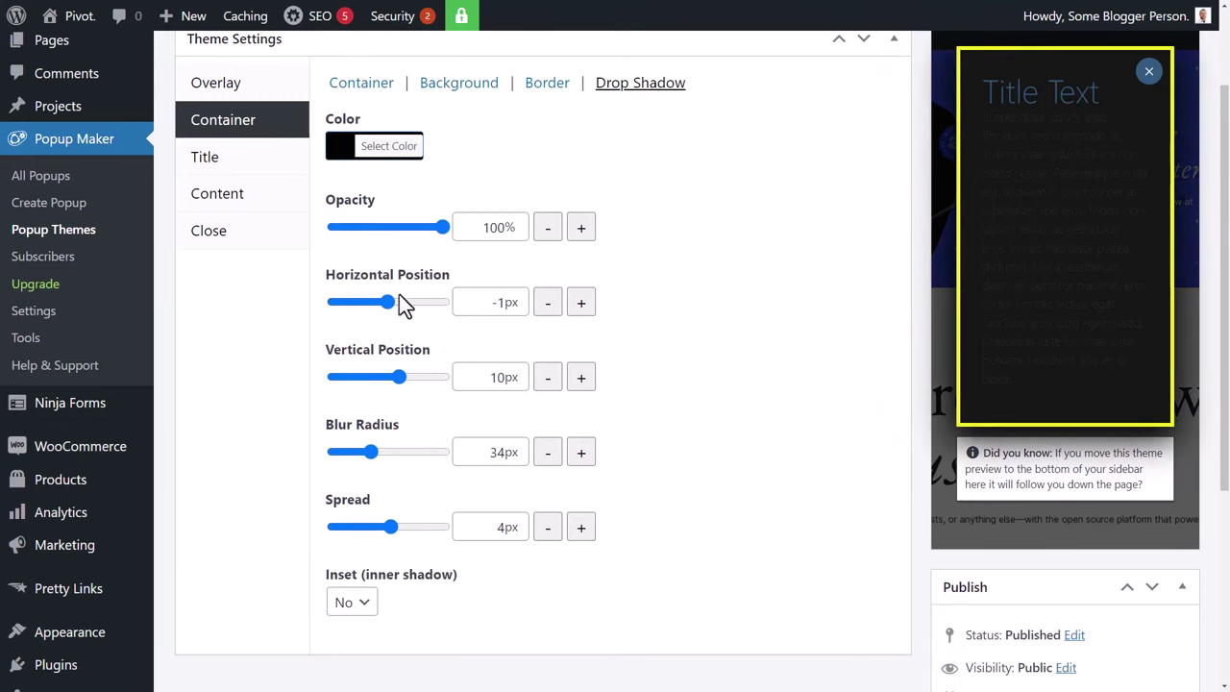
{"action": "left_click_drag", "start_coordinate": [447, 303], "coordinate": [393, 318]}
{"action": "scroll", "coordinate": [796, 552], "scroll_direction": "up", "scroll_amount": 1}
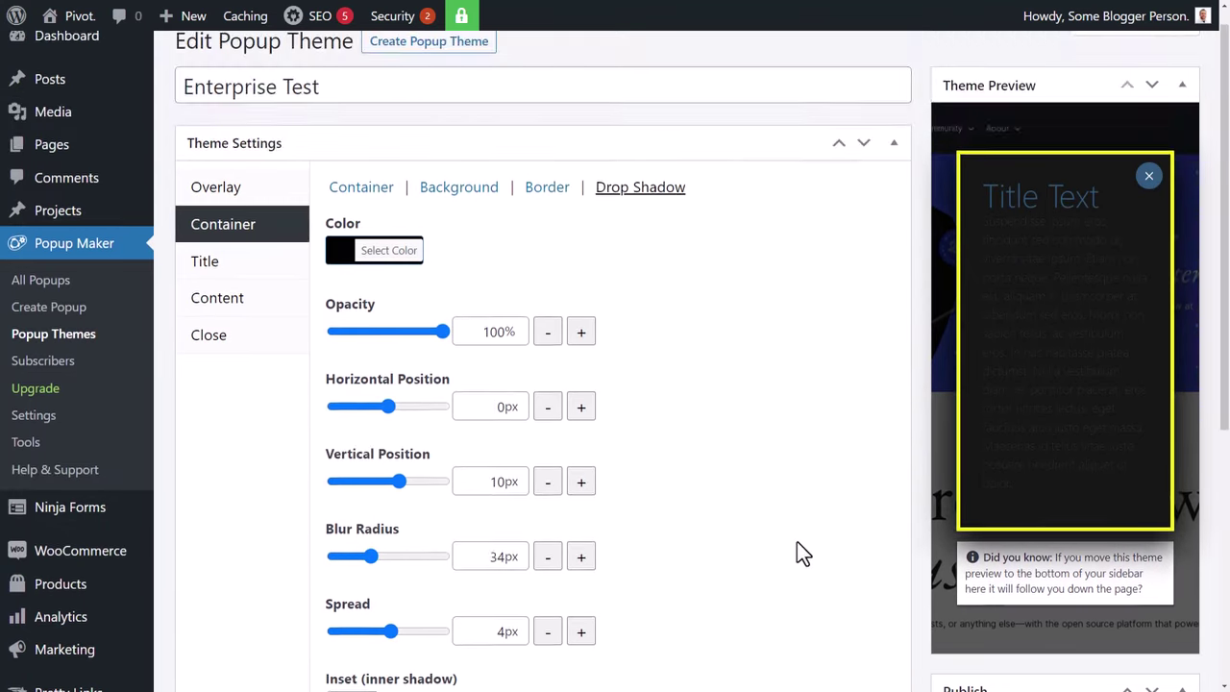
Make the container's shadow an inset (inner) shadow with a blur radius of 53 px.
{"action": "scroll", "coordinate": [710, 577], "scroll_direction": "down", "scroll_amount": 2}
{"action": "left_click", "coordinate": [371, 541]}
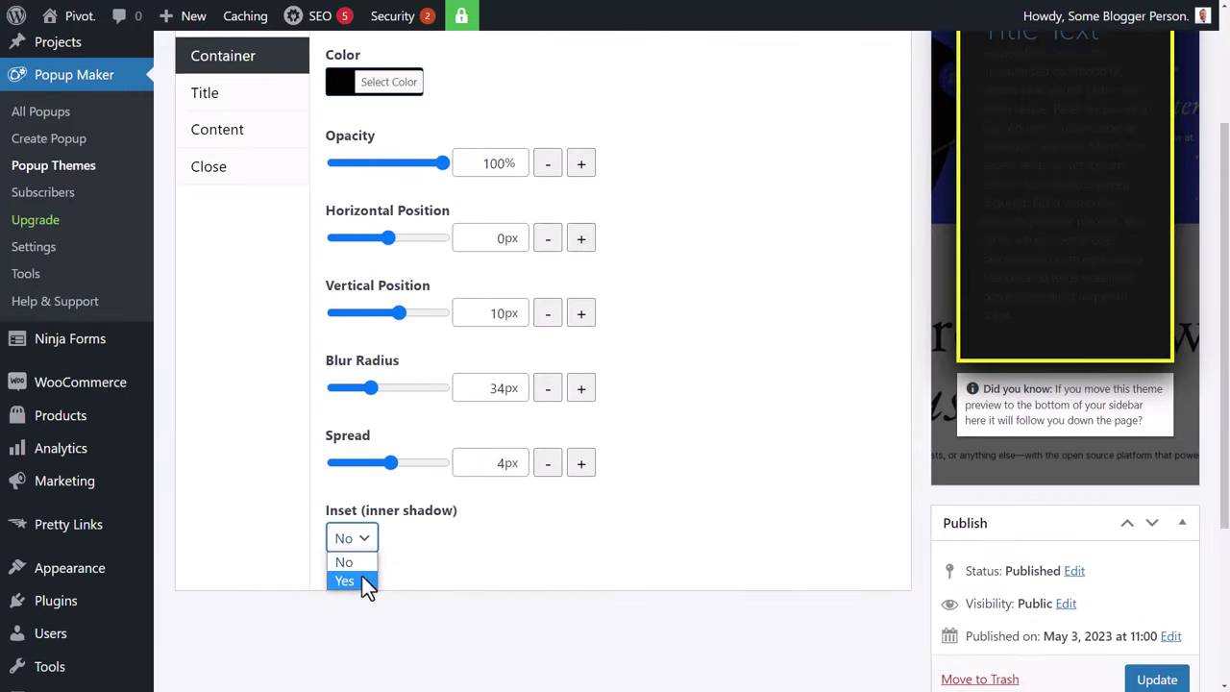
{"action": "left_click", "coordinate": [361, 580]}
{"action": "scroll", "coordinate": [859, 530], "scroll_direction": "up", "scroll_amount": 2}
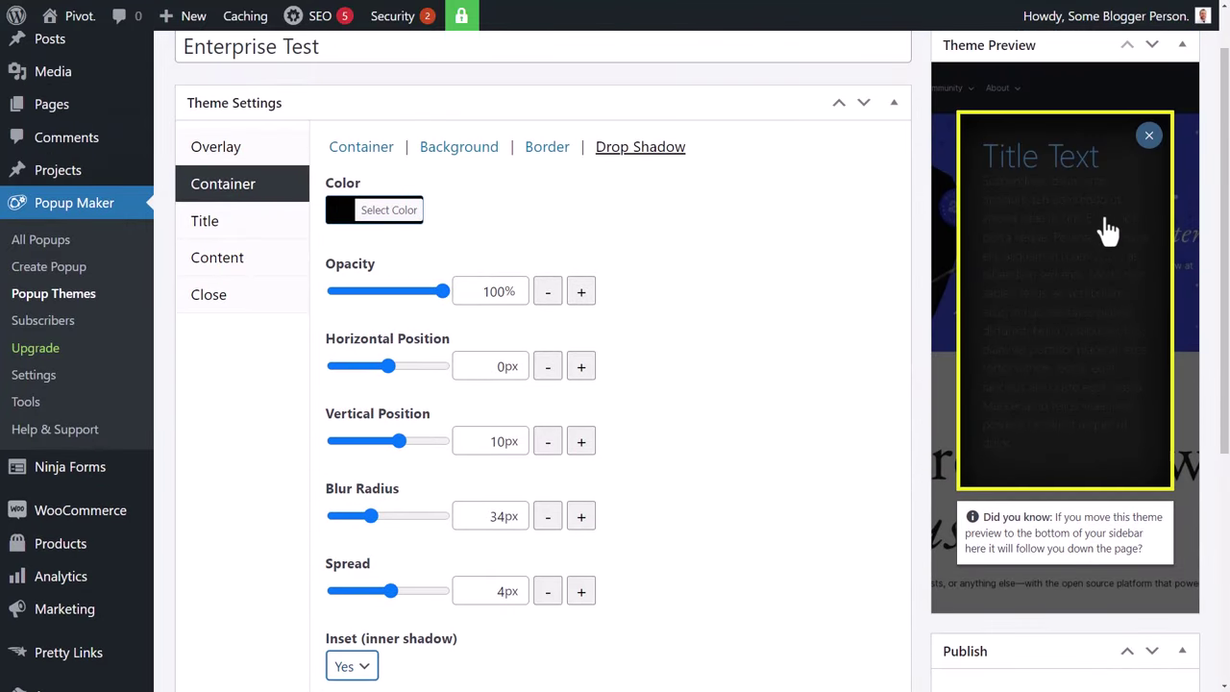
{"action": "scroll", "coordinate": [398, 637], "scroll_direction": "down", "scroll_amount": 2}
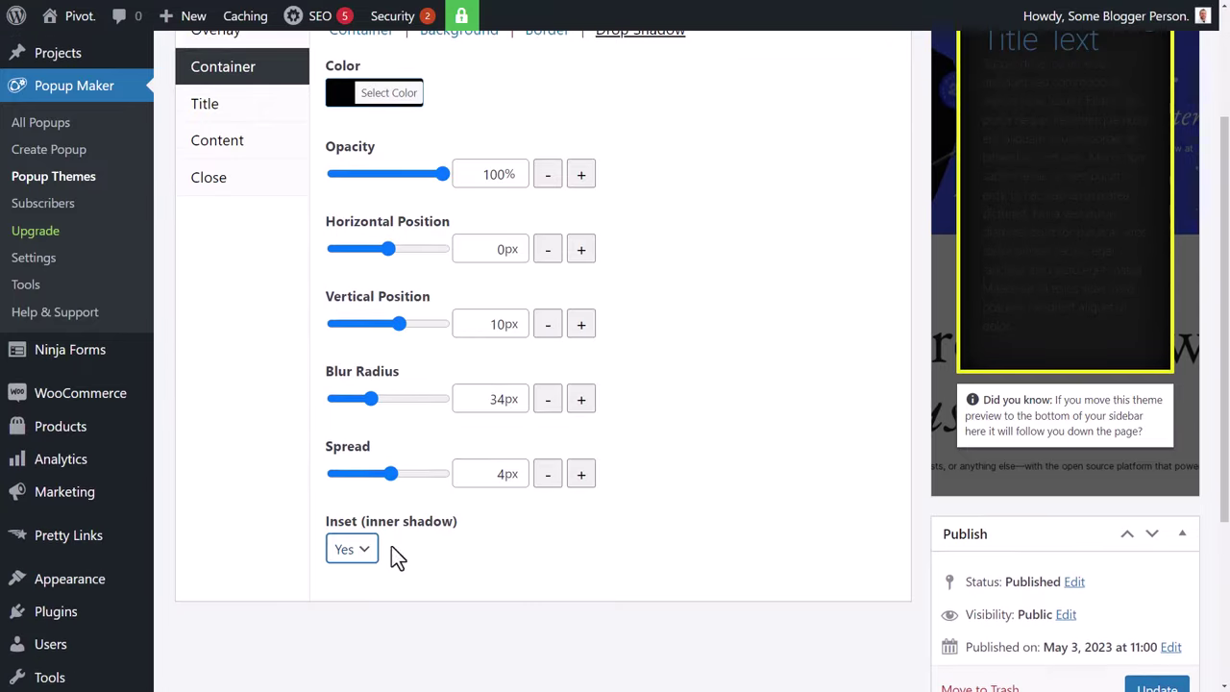
{"action": "left_click_drag", "start_coordinate": [373, 389], "coordinate": [392, 392]}
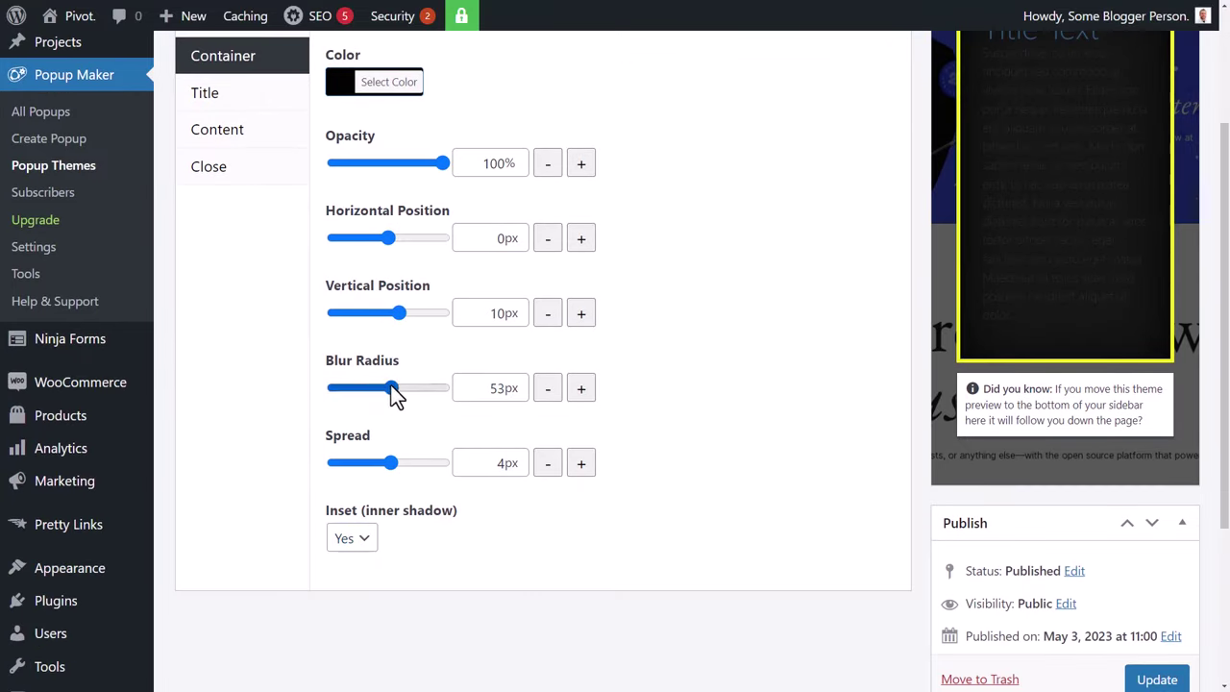
{"action": "scroll", "coordinate": [843, 462], "scroll_direction": "up", "scroll_amount": 3}
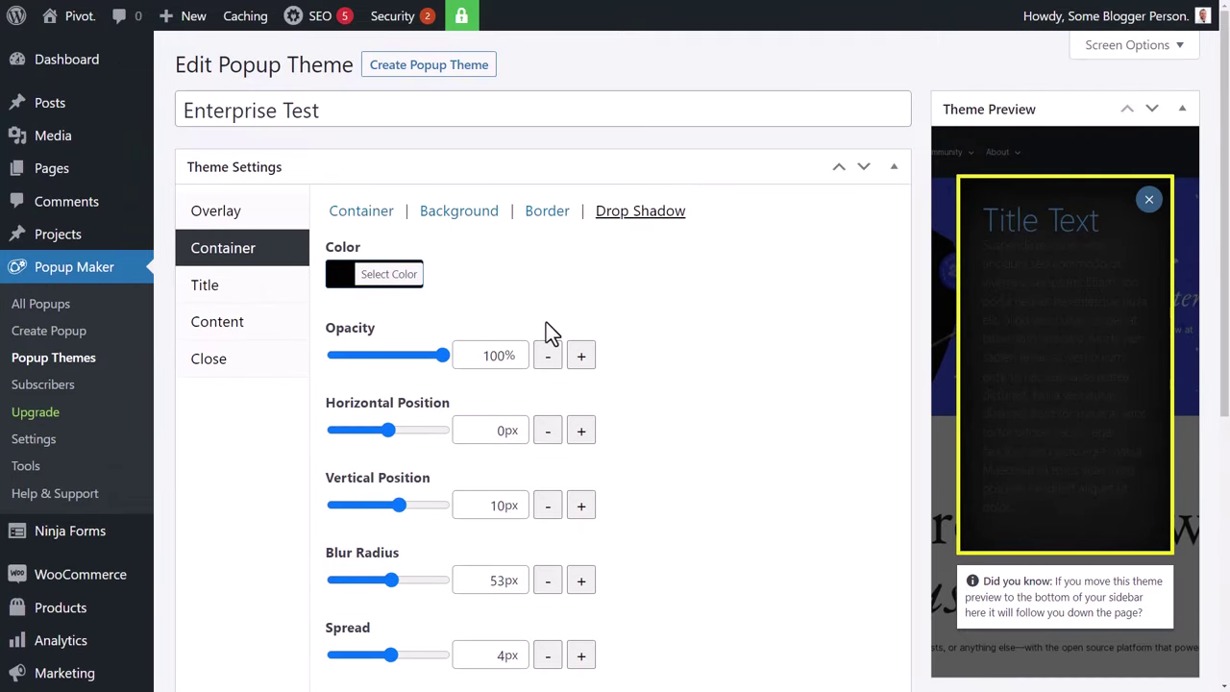
Set the popup title's font color to the preset bright yellow.
{"action": "left_click", "coordinate": [227, 300]}
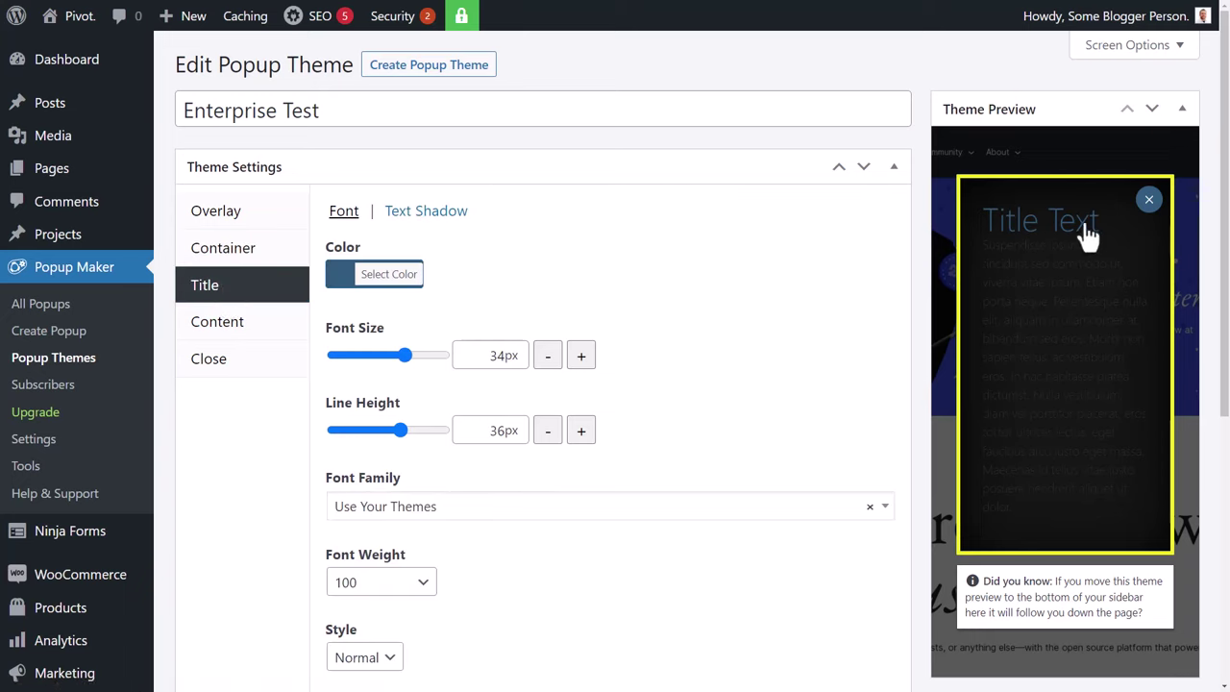
{"action": "left_click", "coordinate": [346, 276]}
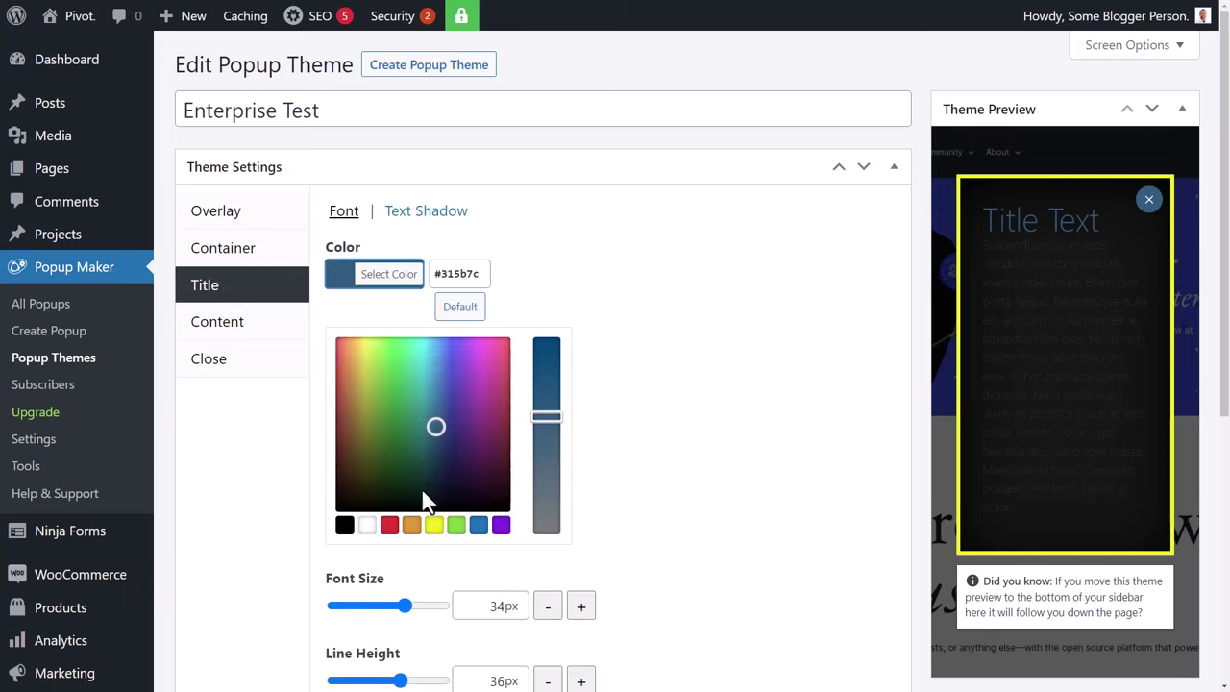
{"action": "left_click", "coordinate": [433, 525]}
{"action": "left_click", "coordinate": [722, 346]}
Find Poppins among the available fonts and apply it as the title's font family.
{"action": "scroll", "coordinate": [576, 336], "scroll_direction": "down", "scroll_amount": 2}
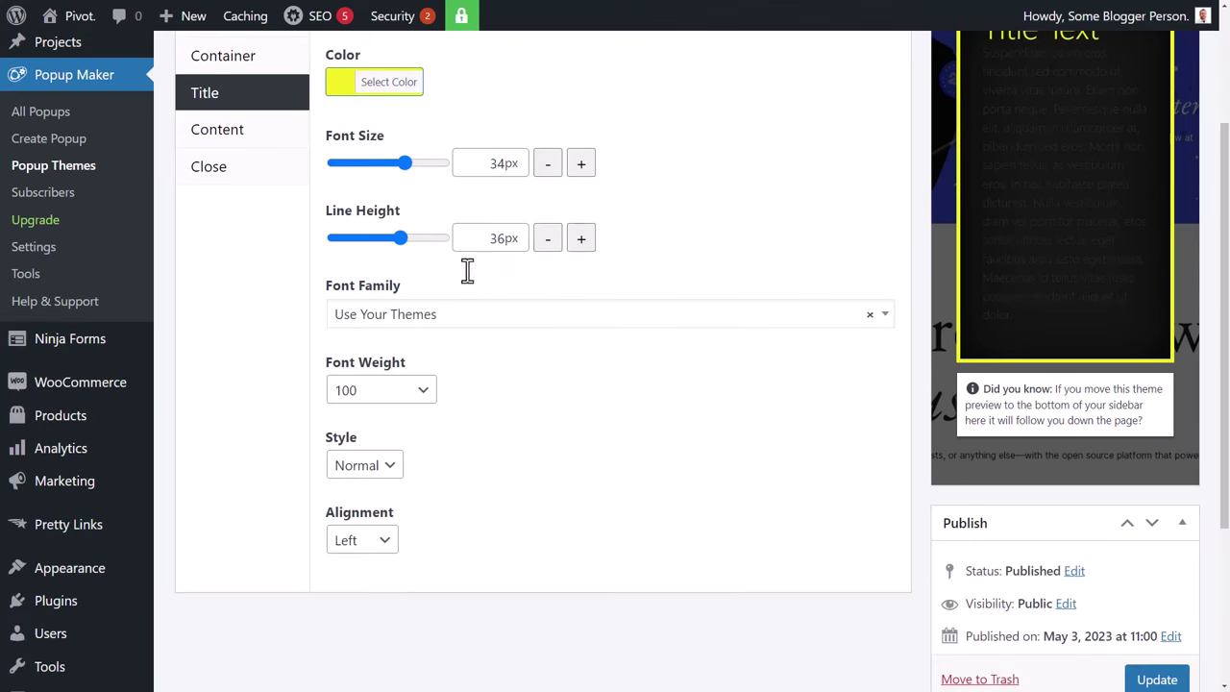
{"action": "left_click", "coordinate": [375, 323]}
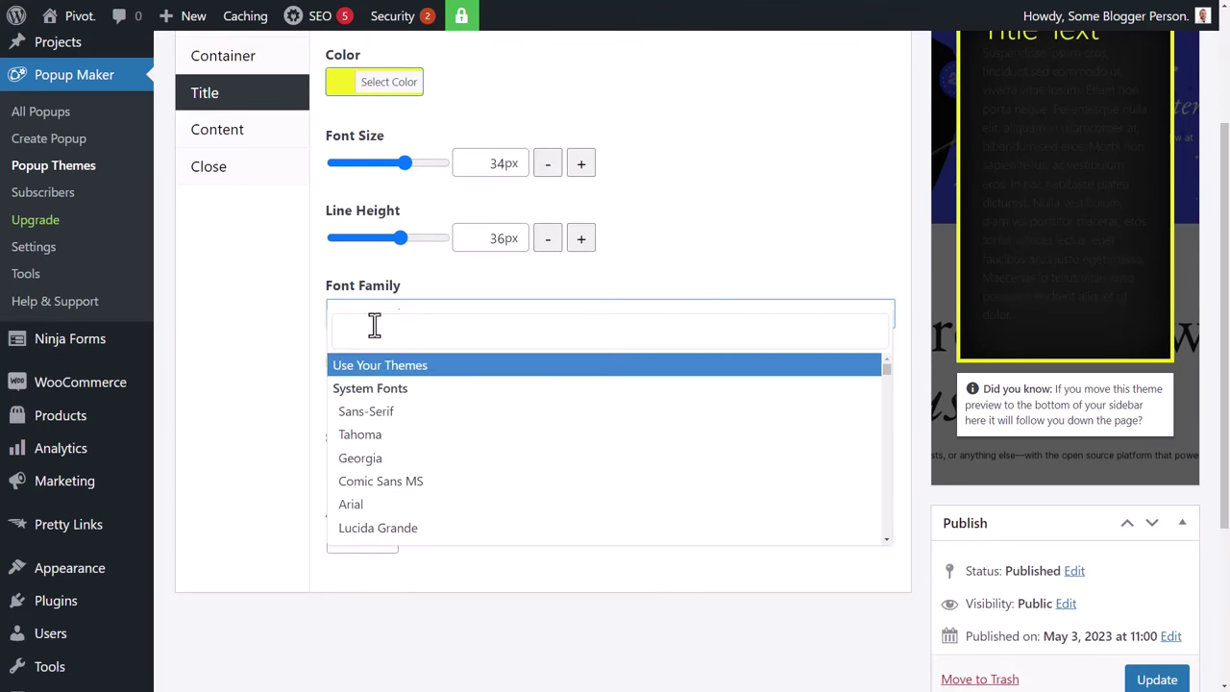
{"action": "scroll", "coordinate": [428, 387], "scroll_direction": "down", "scroll_amount": 3}
{"action": "scroll", "coordinate": [429, 387], "scroll_direction": "up", "scroll_amount": 3}
{"action": "scroll", "coordinate": [404, 384], "scroll_direction": "down", "scroll_amount": 8}
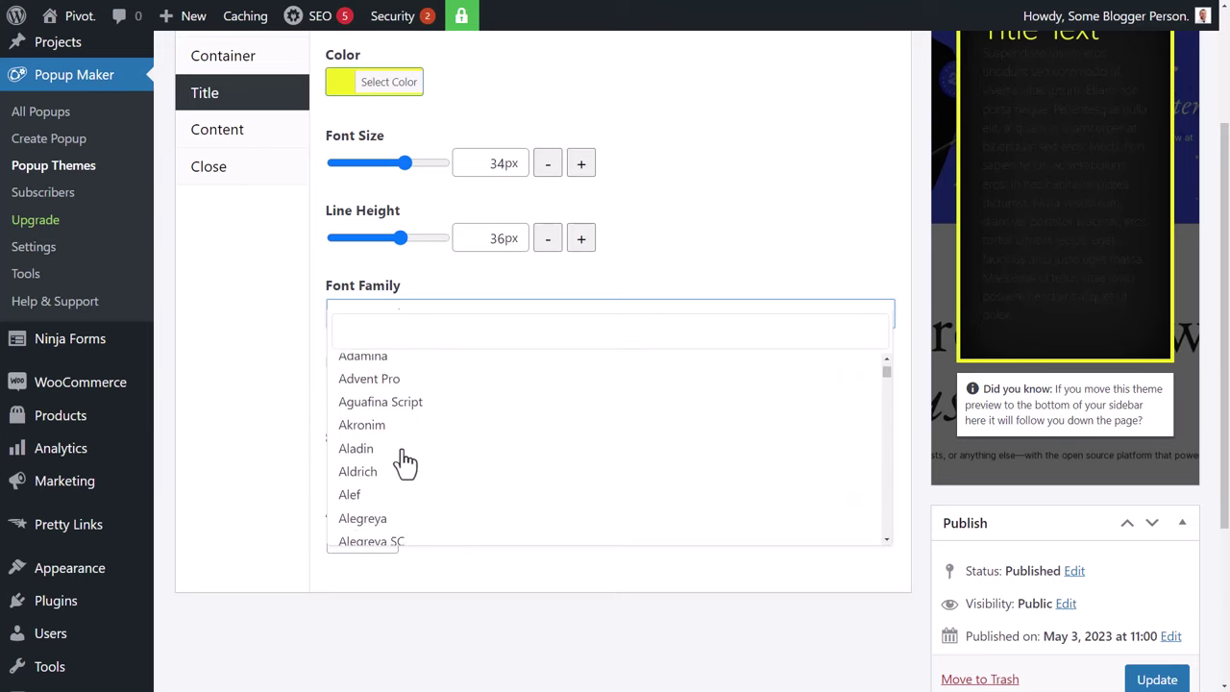
{"action": "scroll", "coordinate": [403, 461], "scroll_direction": "down", "scroll_amount": 2}
{"action": "left_click", "coordinate": [409, 330]}
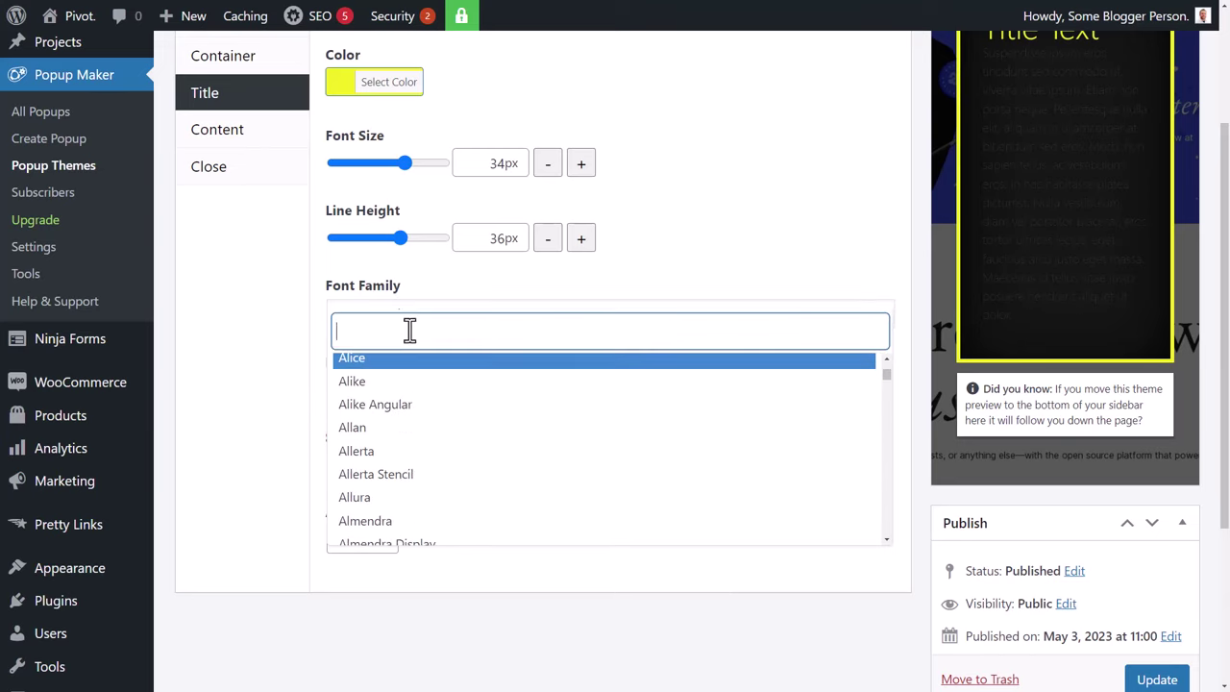
{"action": "type", "text": "pop"}
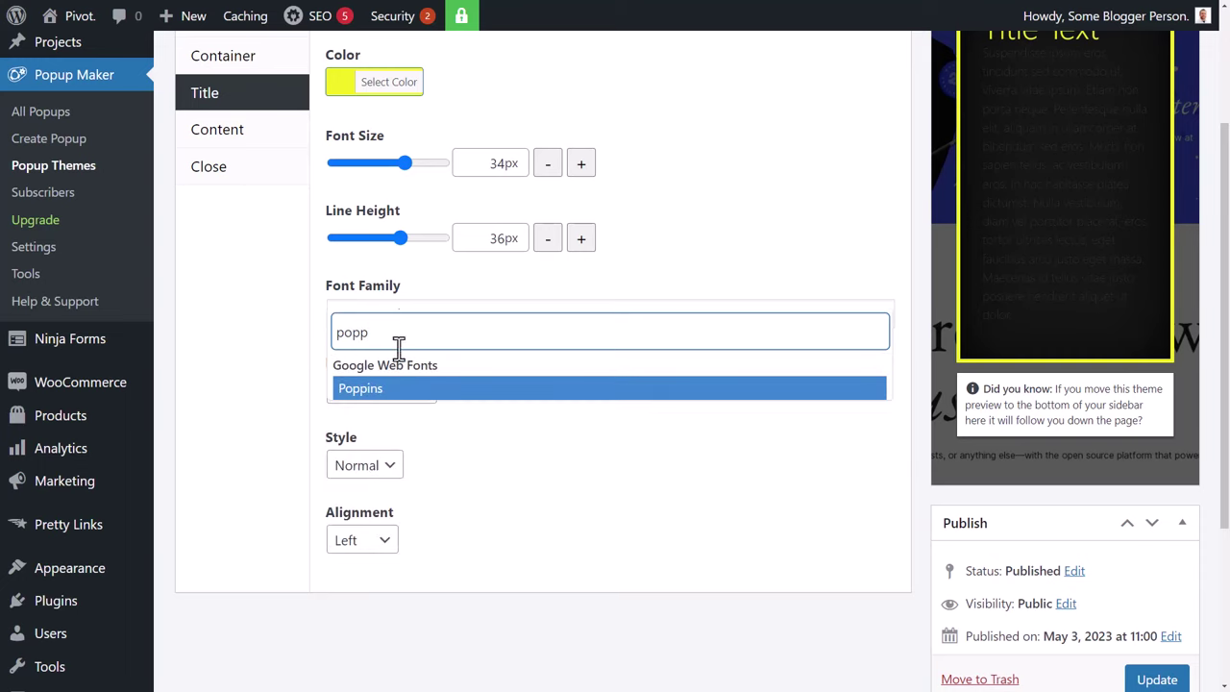
{"action": "type", "text": "p"}
{"action": "left_click", "coordinate": [383, 388]}
Set the title's font weight to 800.
{"action": "left_click", "coordinate": [399, 390]}
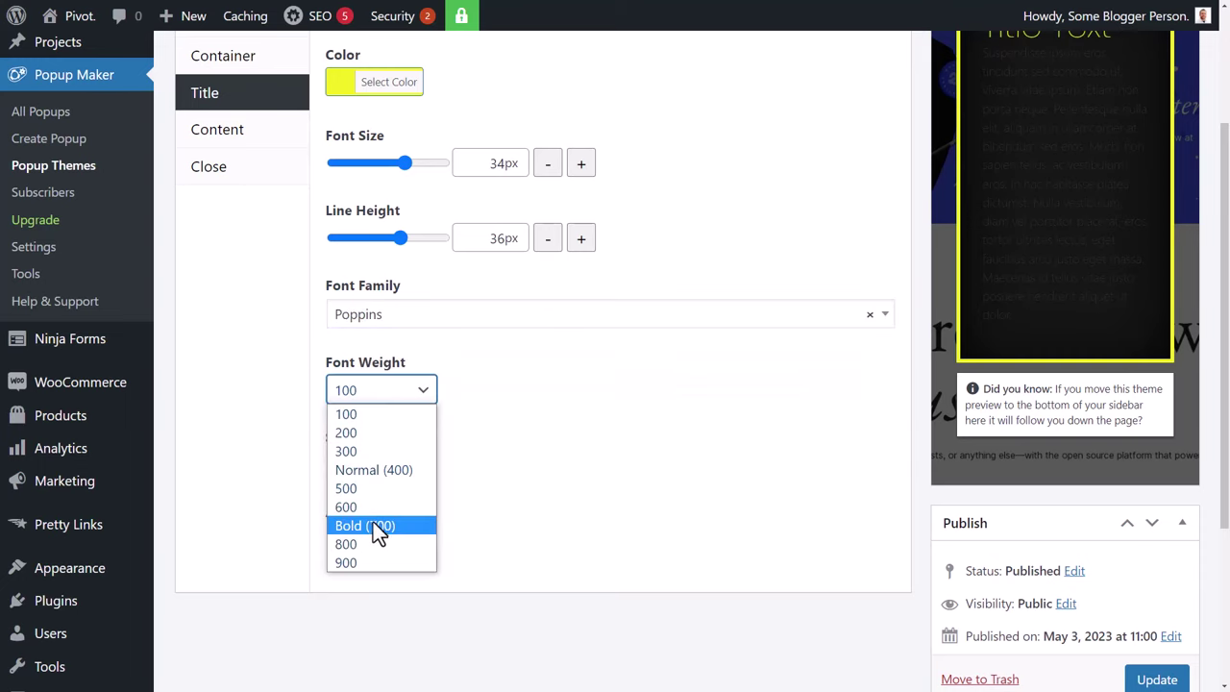
{"action": "key", "text": "8"}
{"action": "scroll", "coordinate": [1051, 390], "scroll_direction": "up", "scroll_amount": 2}
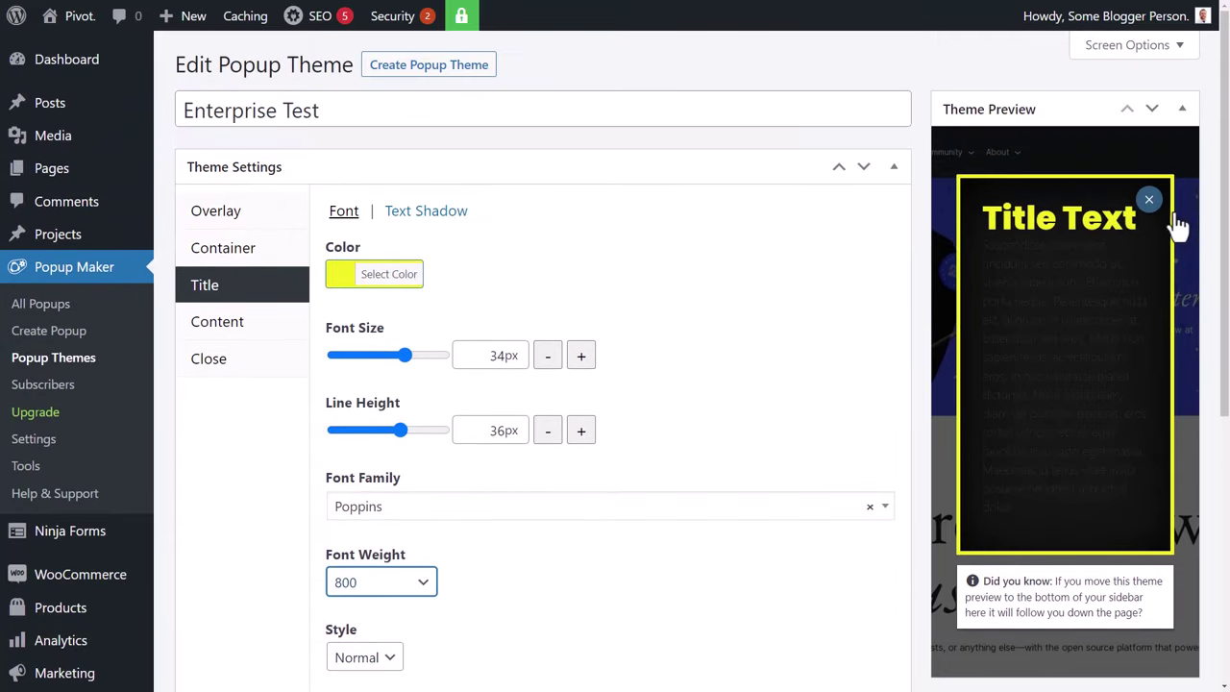
Try the Italic style on the title, restore it to Normal and look through the alignment options.
{"action": "scroll", "coordinate": [231, 531], "scroll_direction": "down", "scroll_amount": 2}
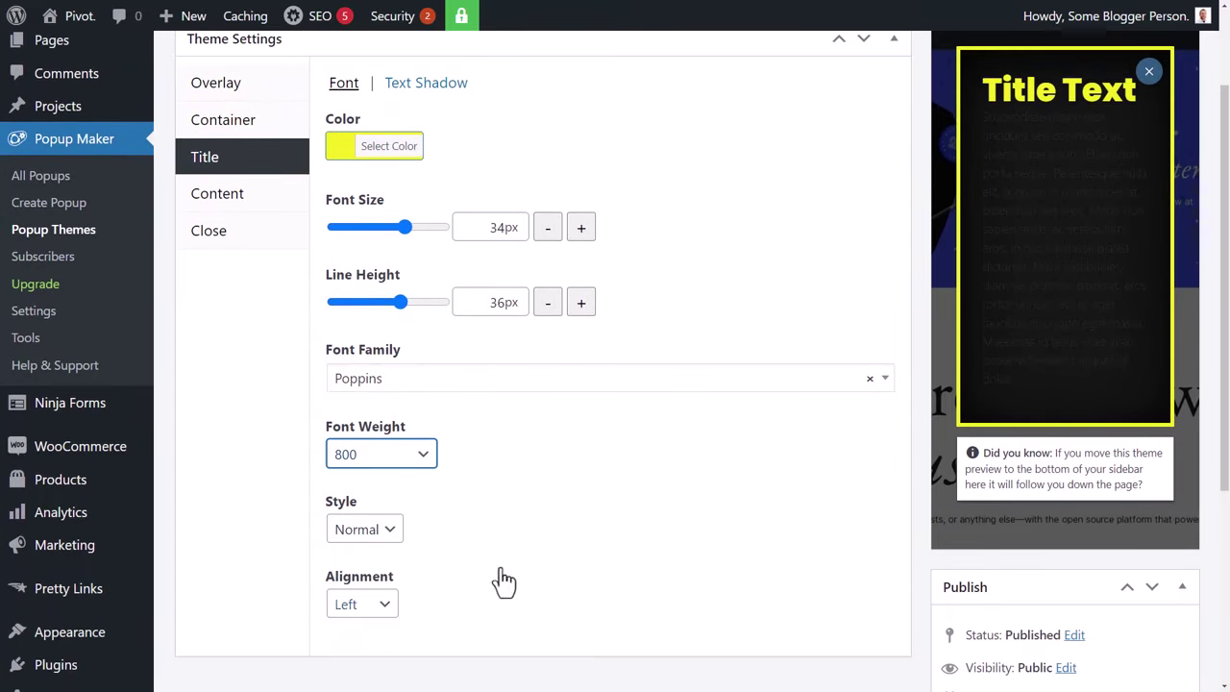
{"action": "left_click", "coordinate": [398, 541]}
{"action": "left_click", "coordinate": [378, 579]}
{"action": "left_click", "coordinate": [384, 540]}
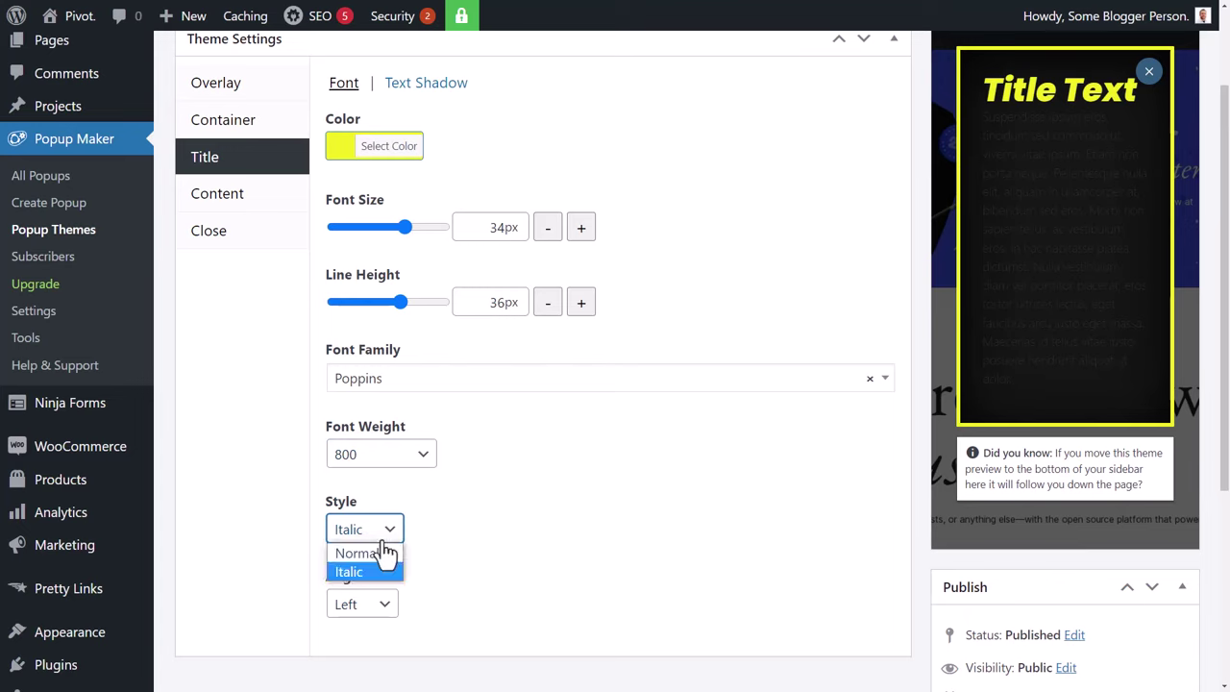
{"action": "left_click", "coordinate": [380, 553]}
{"action": "left_click", "coordinate": [352, 618]}
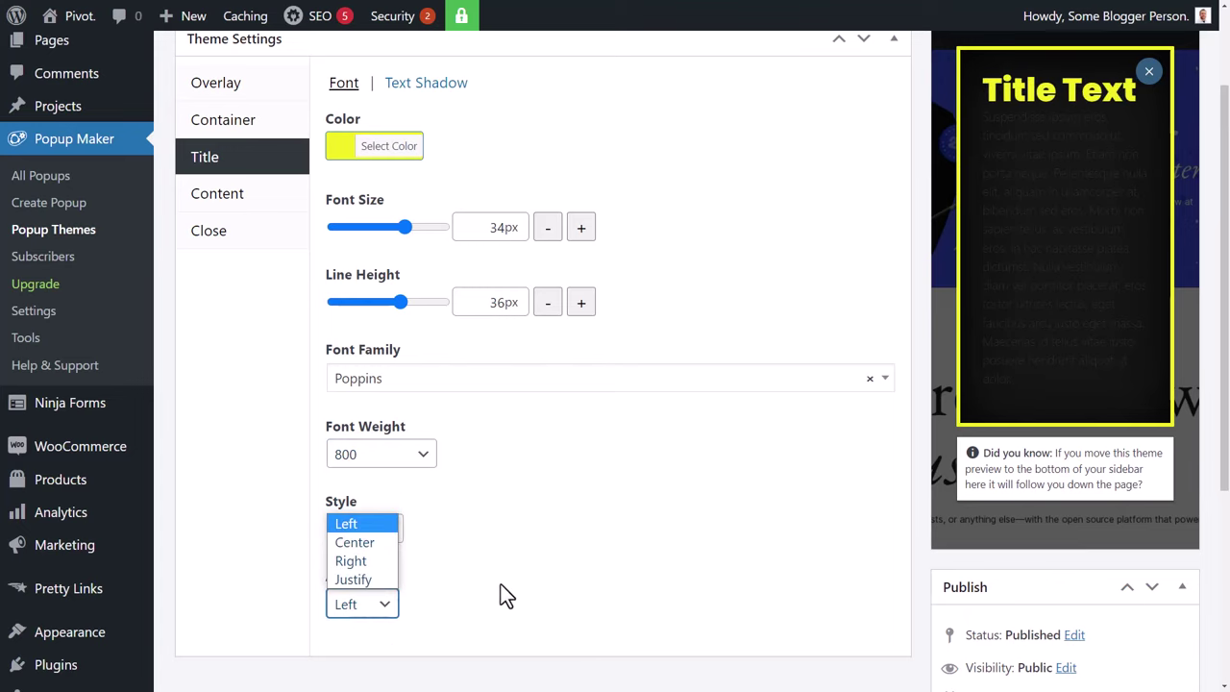
{"action": "left_click", "coordinate": [552, 535]}
{"action": "scroll", "coordinate": [514, 542], "scroll_direction": "up", "scroll_amount": 2}
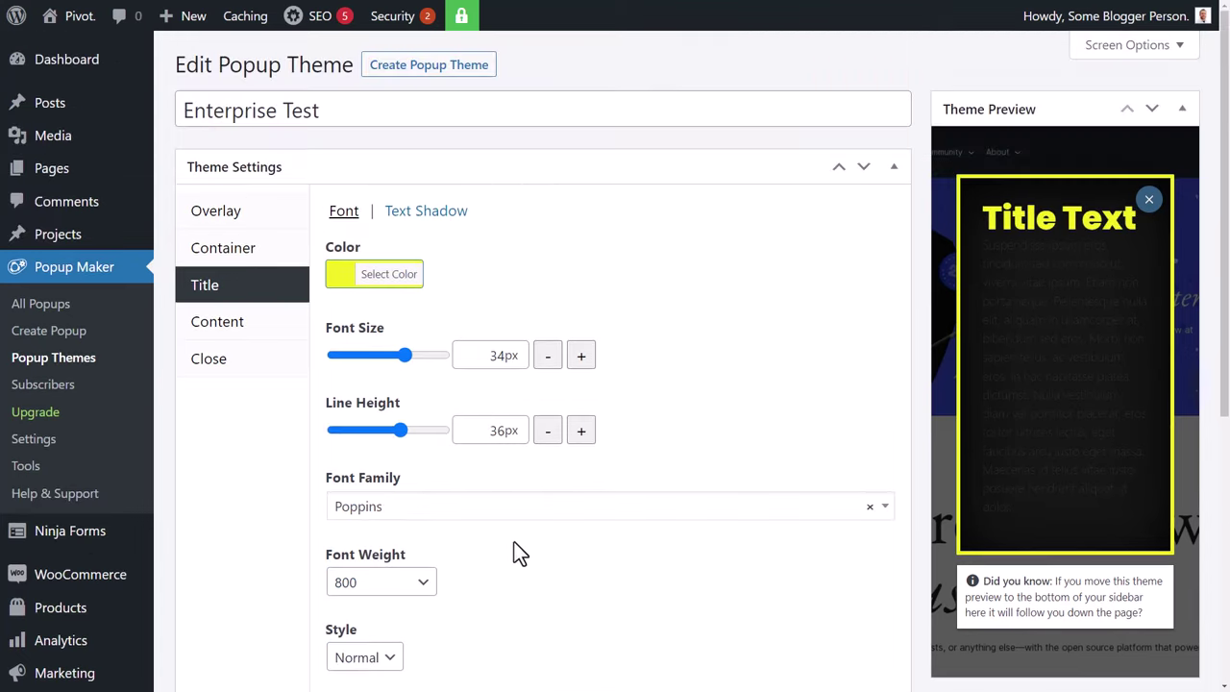
Give the title a yellow #eeee22 text shadow with an 11 px blur radius and 29% opacity.
{"action": "left_click", "coordinate": [423, 215]}
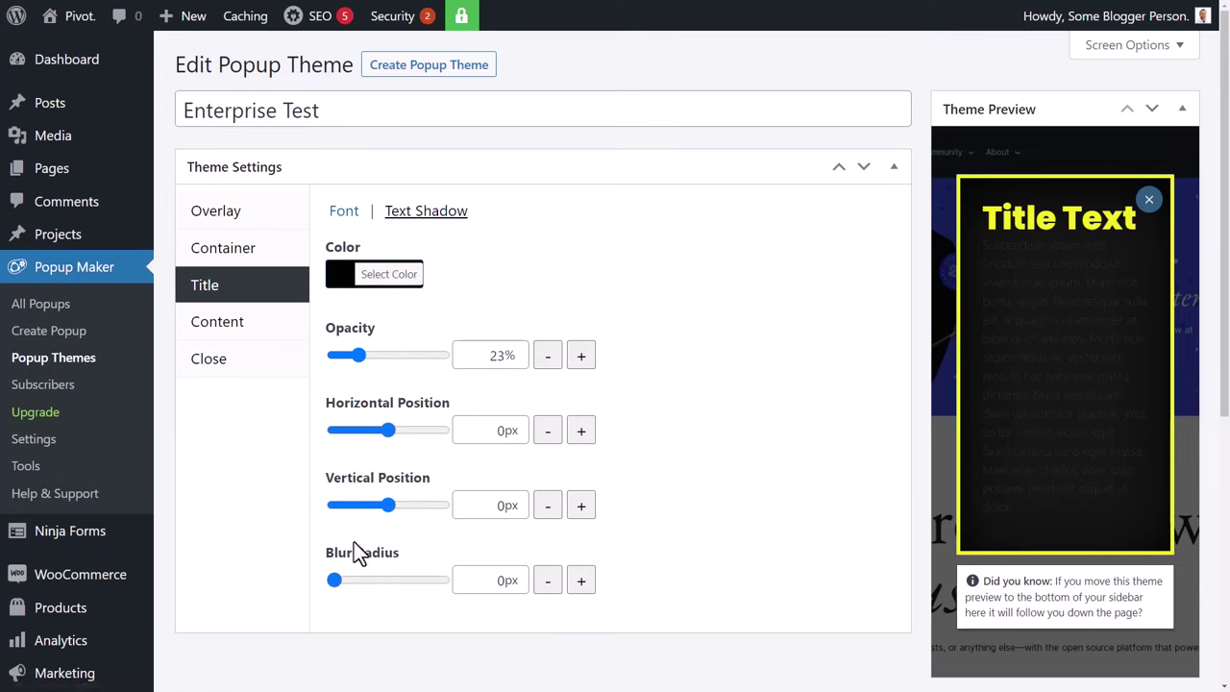
{"action": "left_click_drag", "start_coordinate": [334, 580], "coordinate": [346, 581]}
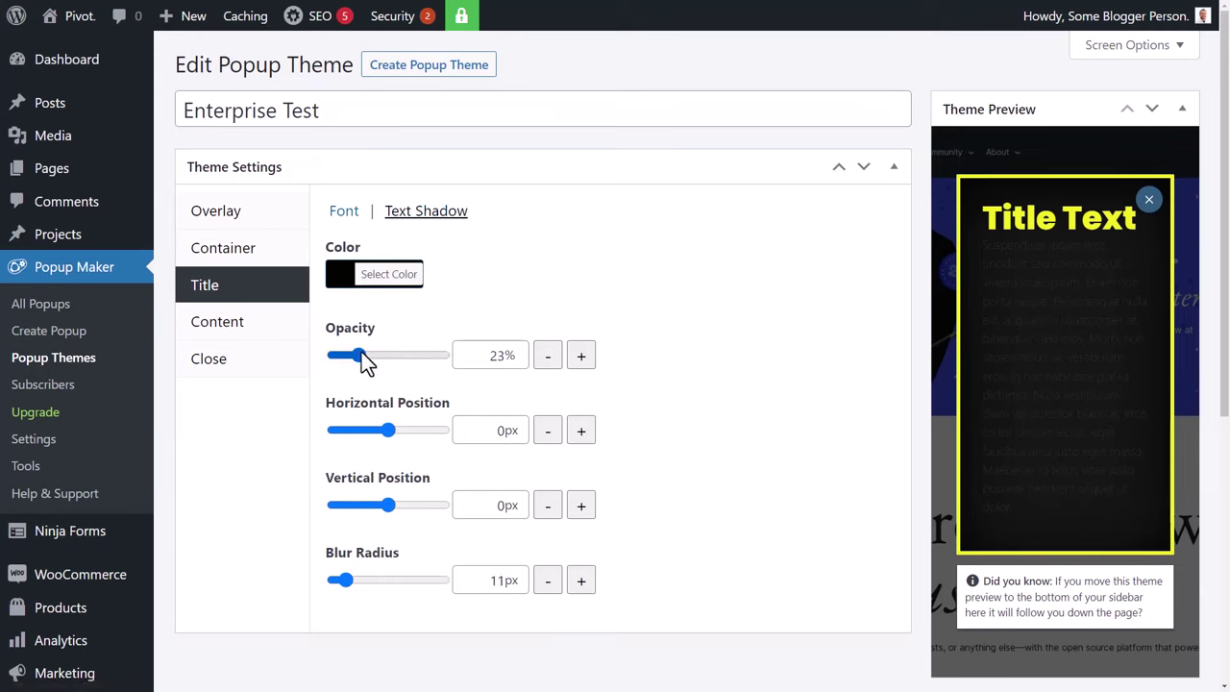
{"action": "left_click_drag", "start_coordinate": [359, 354], "coordinate": [508, 365]}
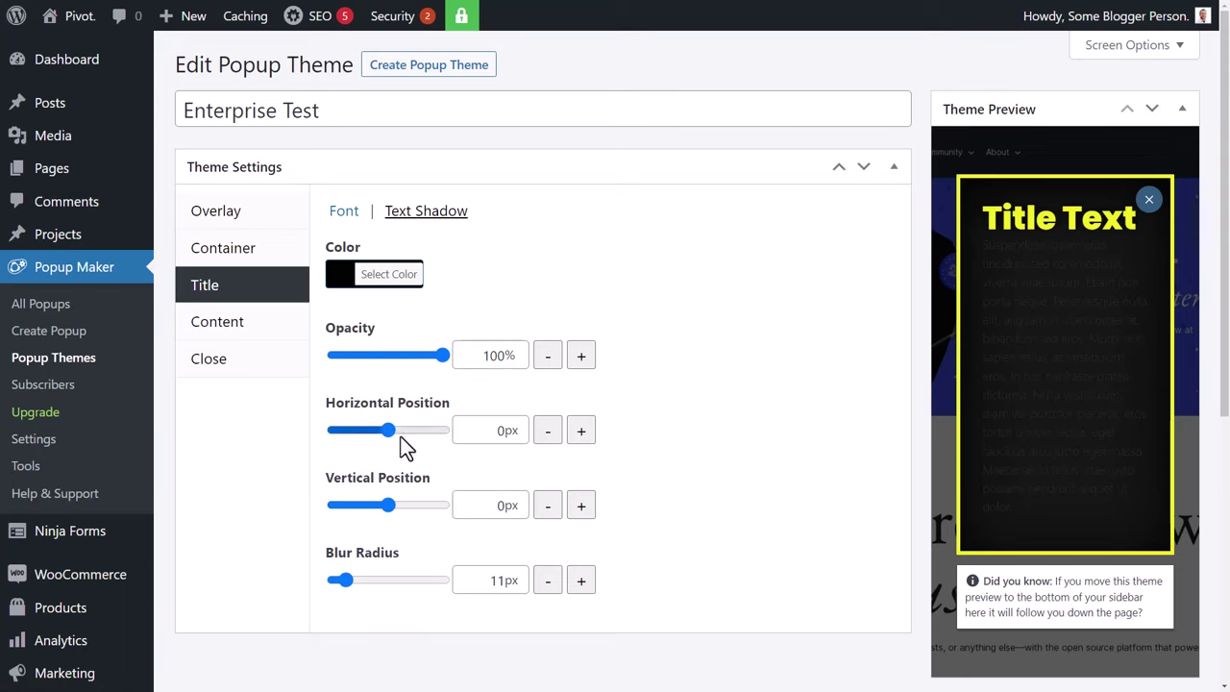
{"action": "left_click", "coordinate": [344, 276]}
{"action": "left_click", "coordinate": [434, 525]}
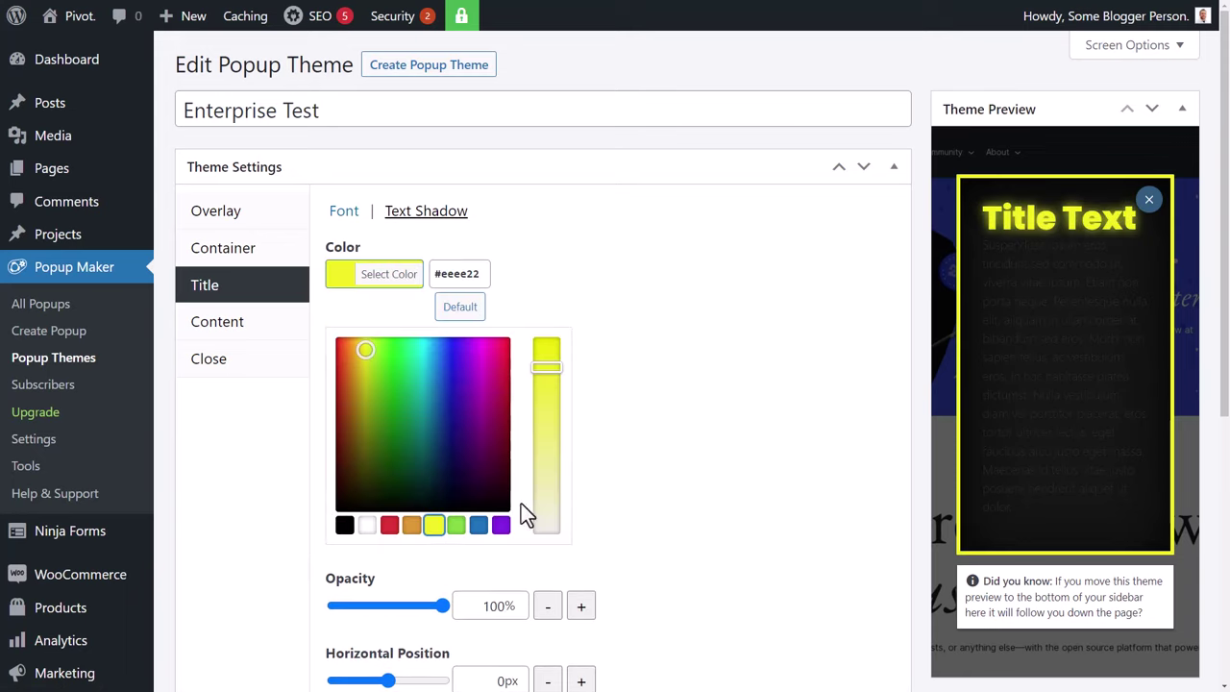
{"action": "left_click", "coordinate": [681, 425]}
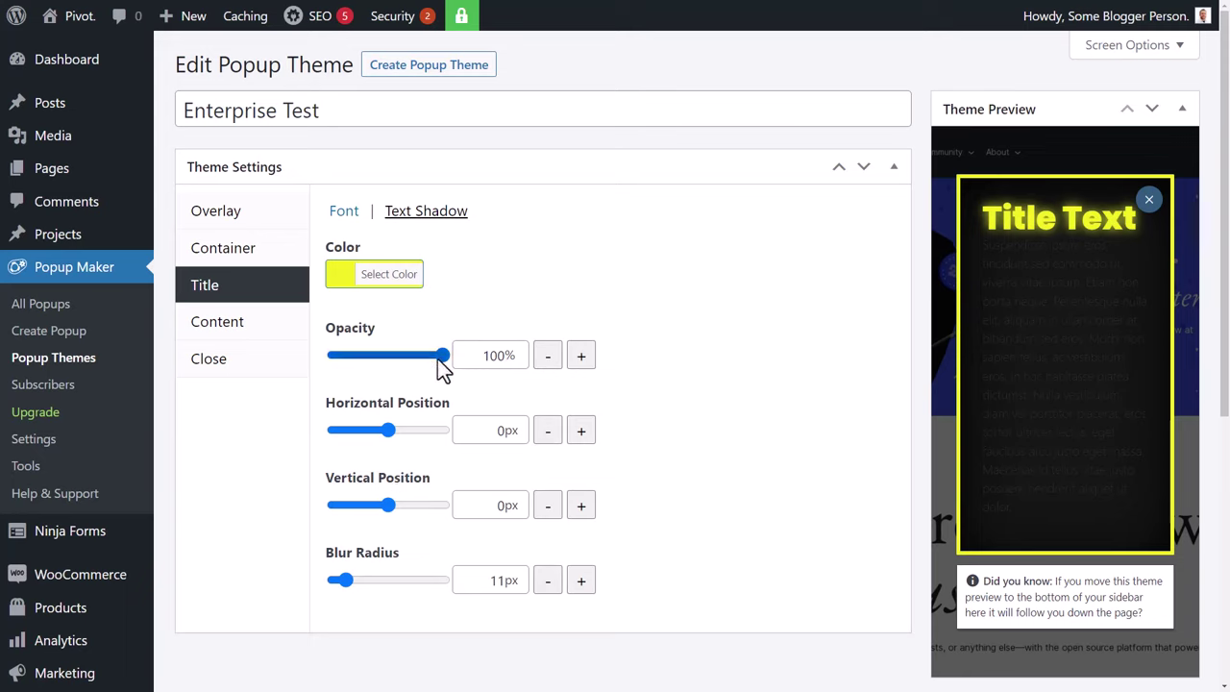
{"action": "left_click_drag", "start_coordinate": [440, 365], "coordinate": [370, 363]}
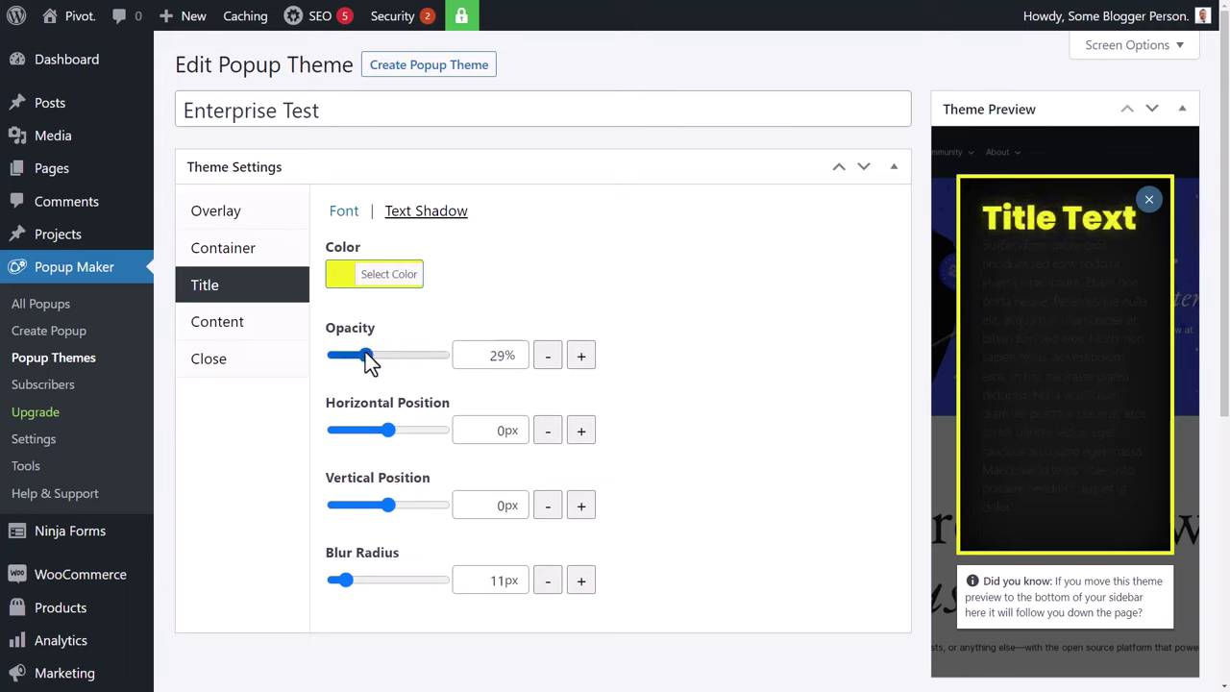
Set the popup content's text color to white #ffffff.
{"action": "left_click", "coordinate": [248, 331]}
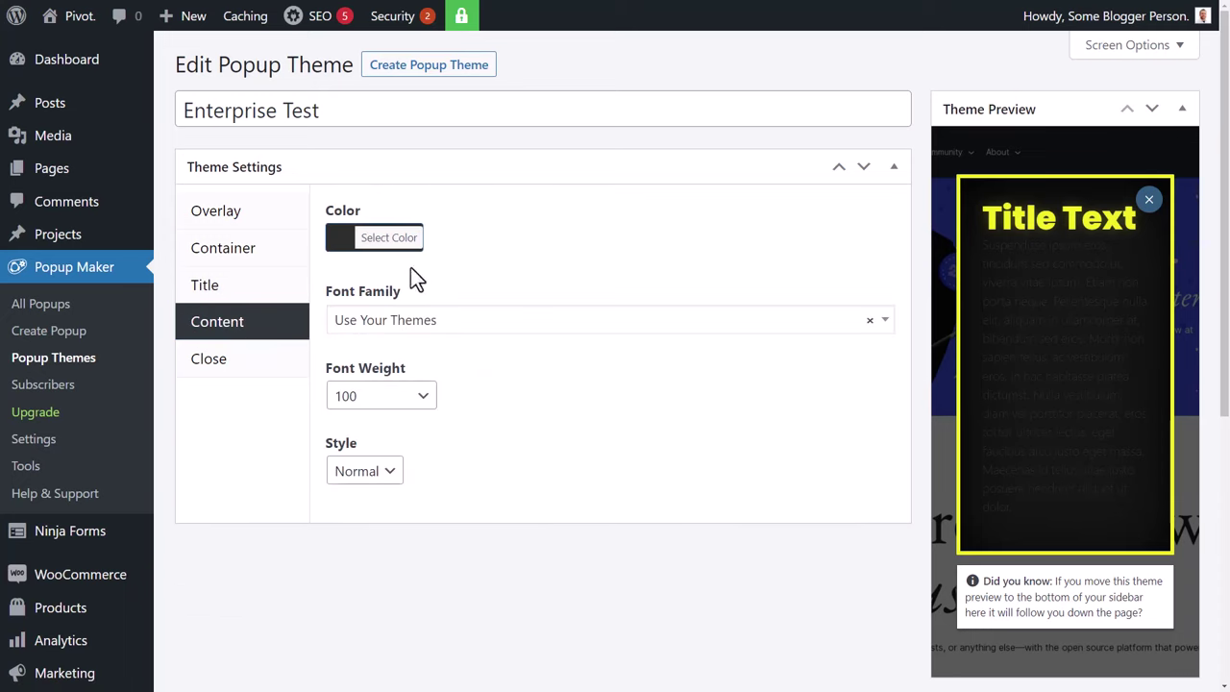
{"action": "left_click", "coordinate": [341, 245]}
{"action": "left_click", "coordinate": [367, 490]}
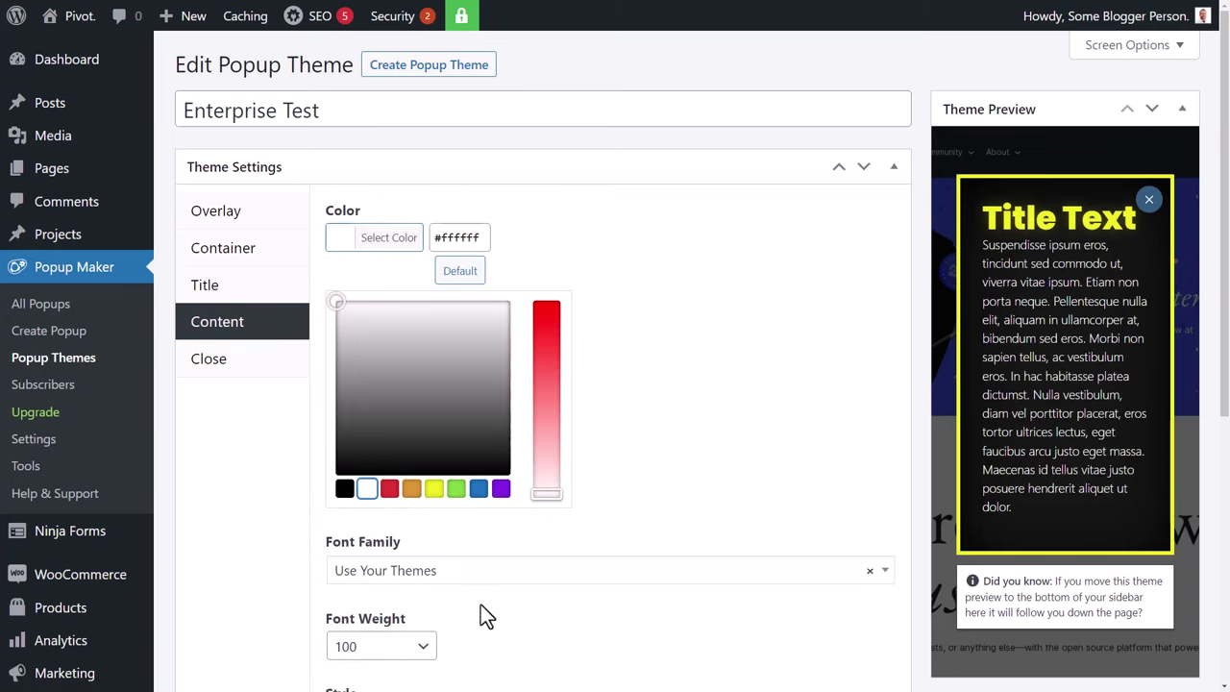
Set the popup content's font weight to Normal (400) and keep its style at Normal.
{"action": "scroll", "coordinate": [485, 615], "scroll_direction": "down", "scroll_amount": 3}
{"action": "left_click", "coordinate": [507, 526]}
{"action": "scroll", "coordinate": [458, 452], "scroll_direction": "up", "scroll_amount": 3}
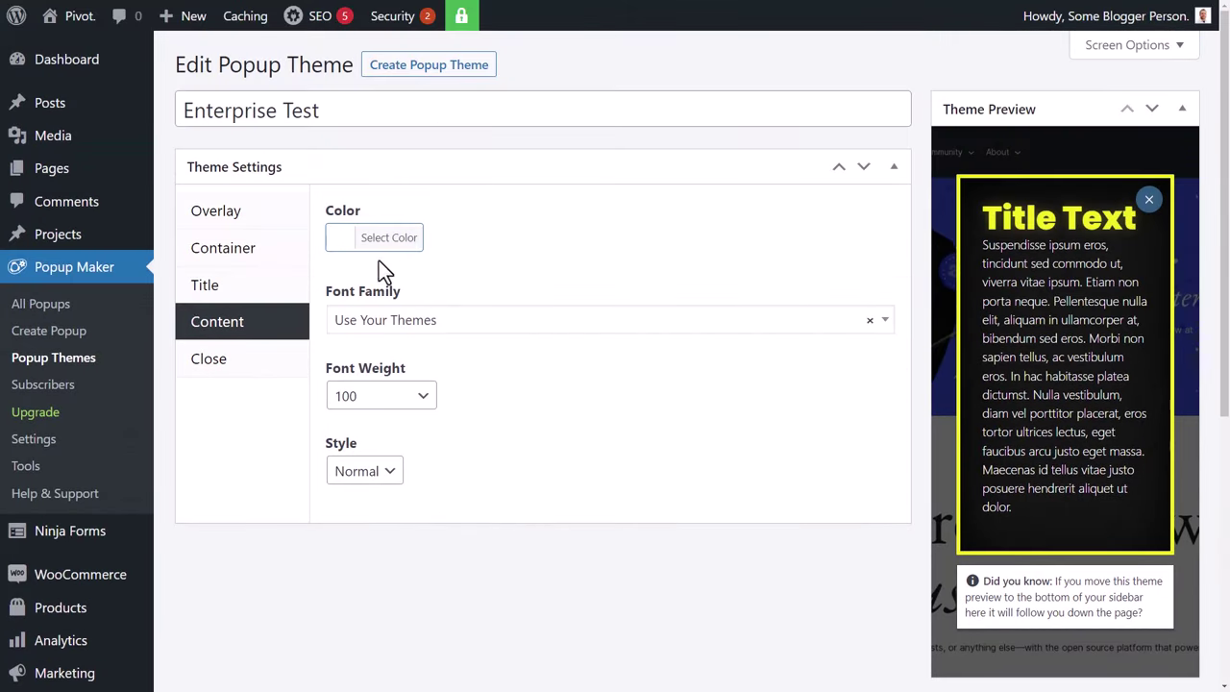
{"action": "left_click", "coordinate": [385, 399]}
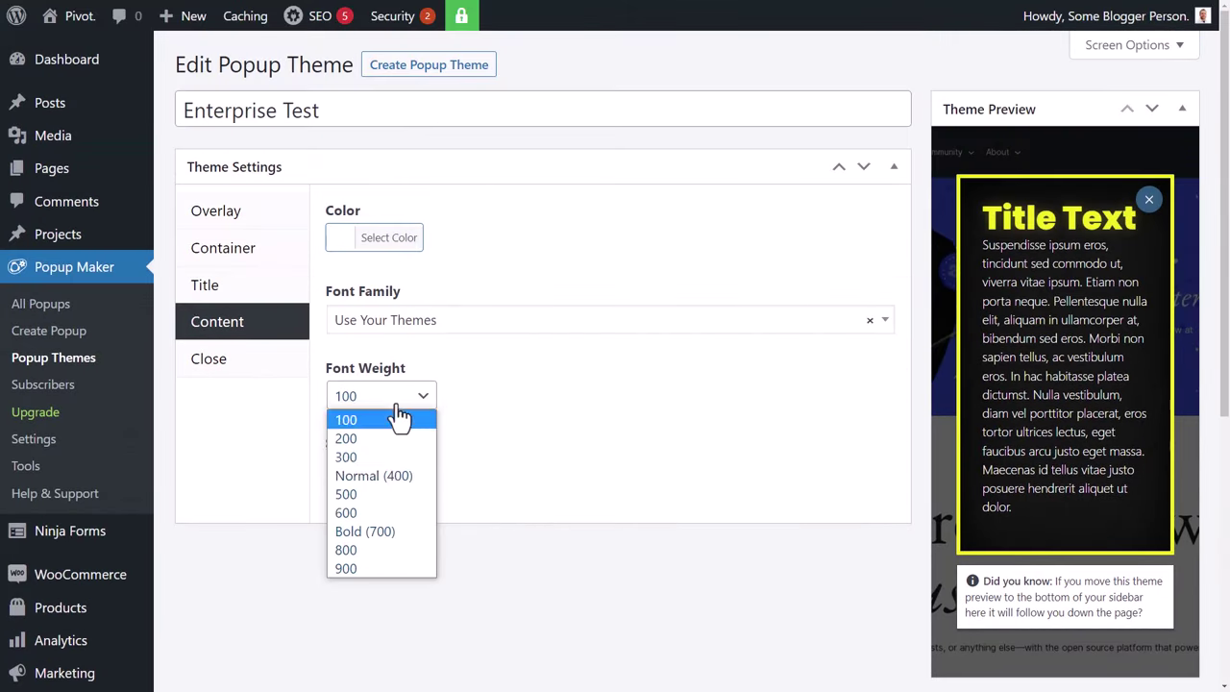
{"action": "left_click", "coordinate": [387, 477]}
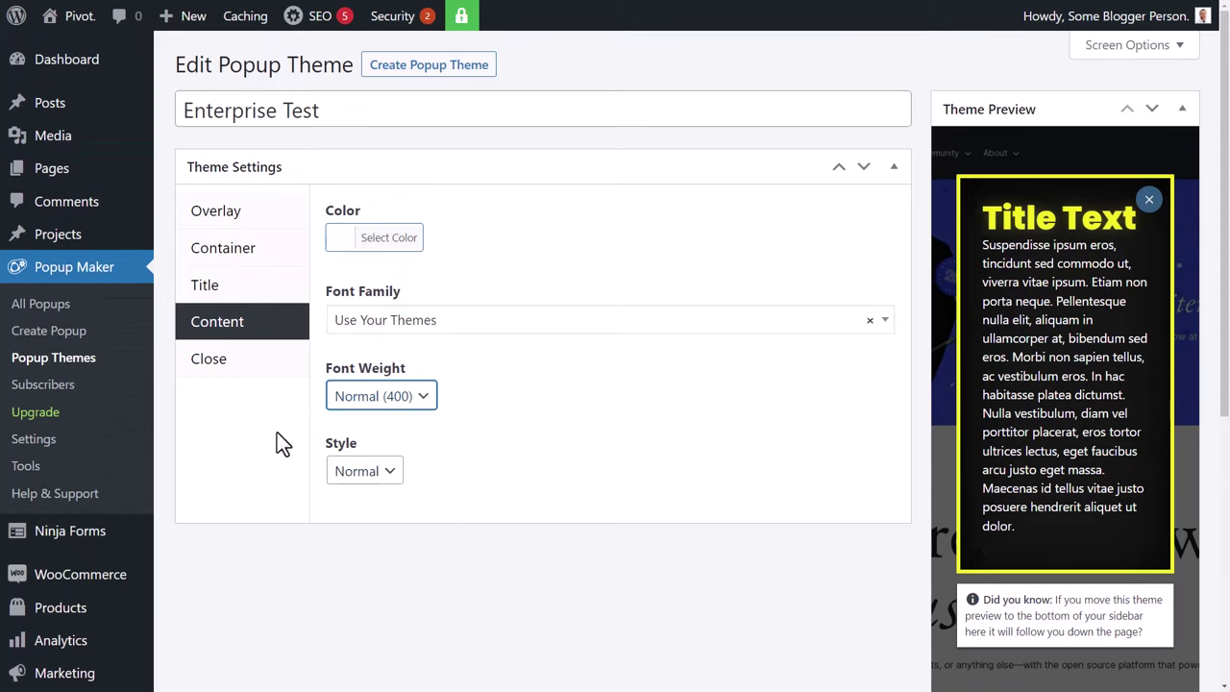
{"action": "left_click", "coordinate": [389, 471]}
{"action": "left_click", "coordinate": [396, 496]}
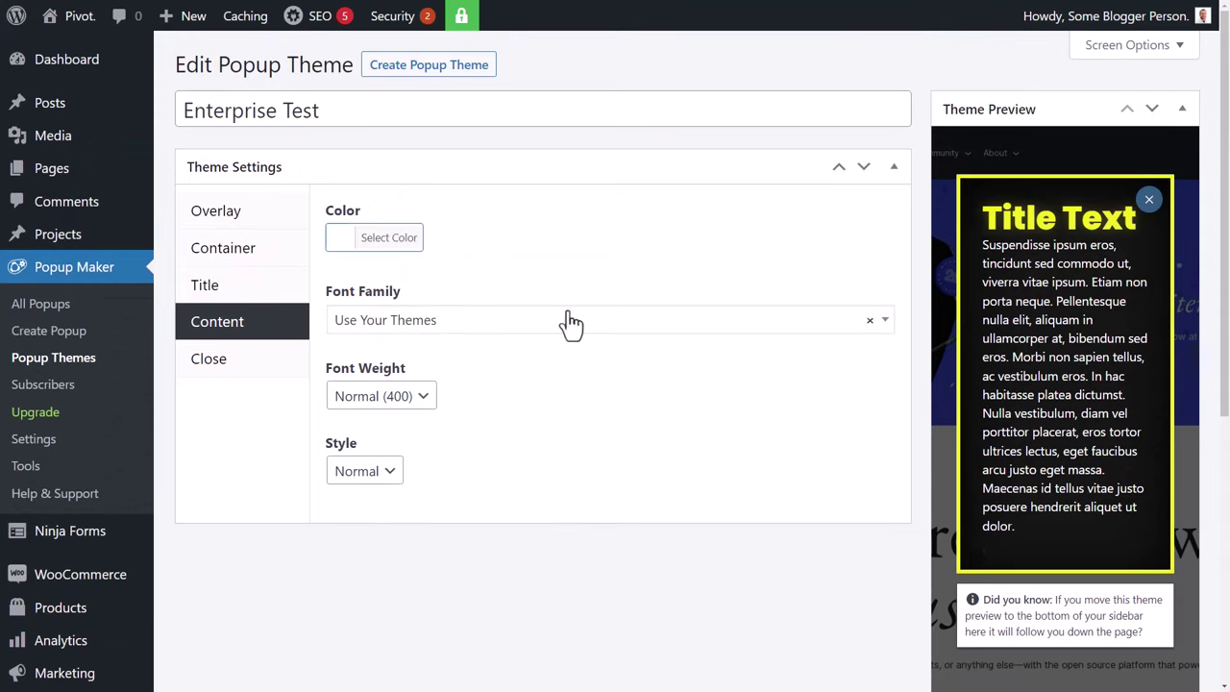
Try the Bottom Right location for the close button and restore it to Top Right.
{"action": "left_click", "coordinate": [205, 373]}
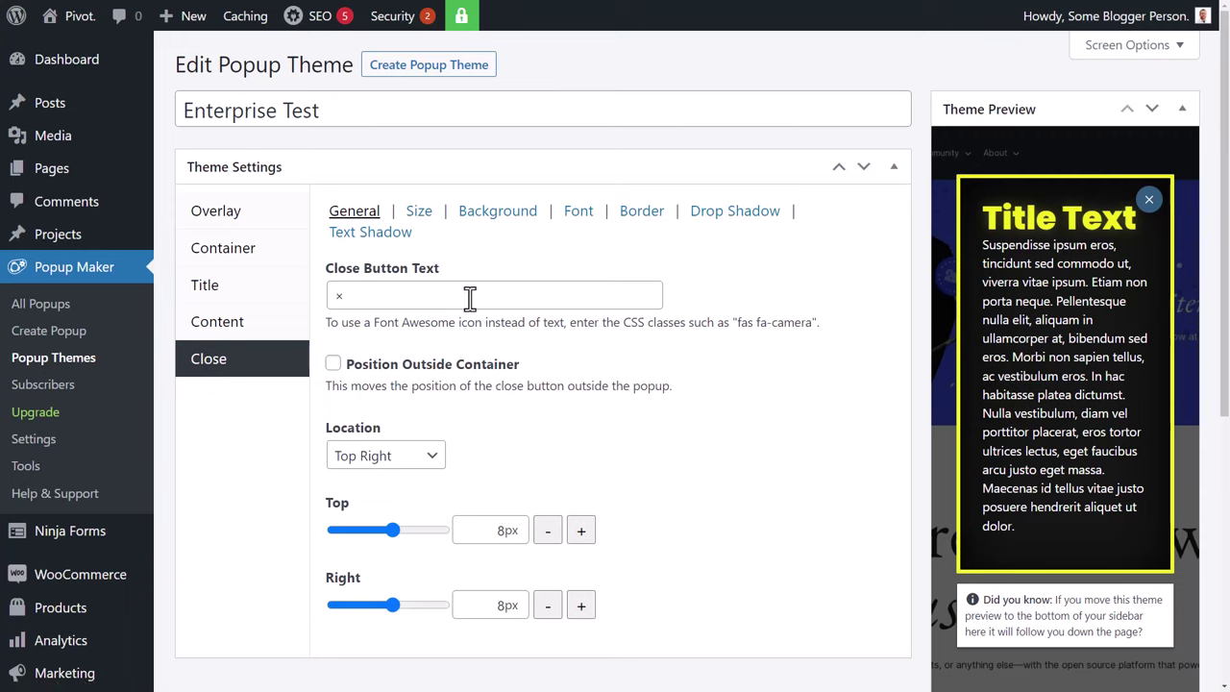
{"action": "left_click", "coordinate": [388, 458]}
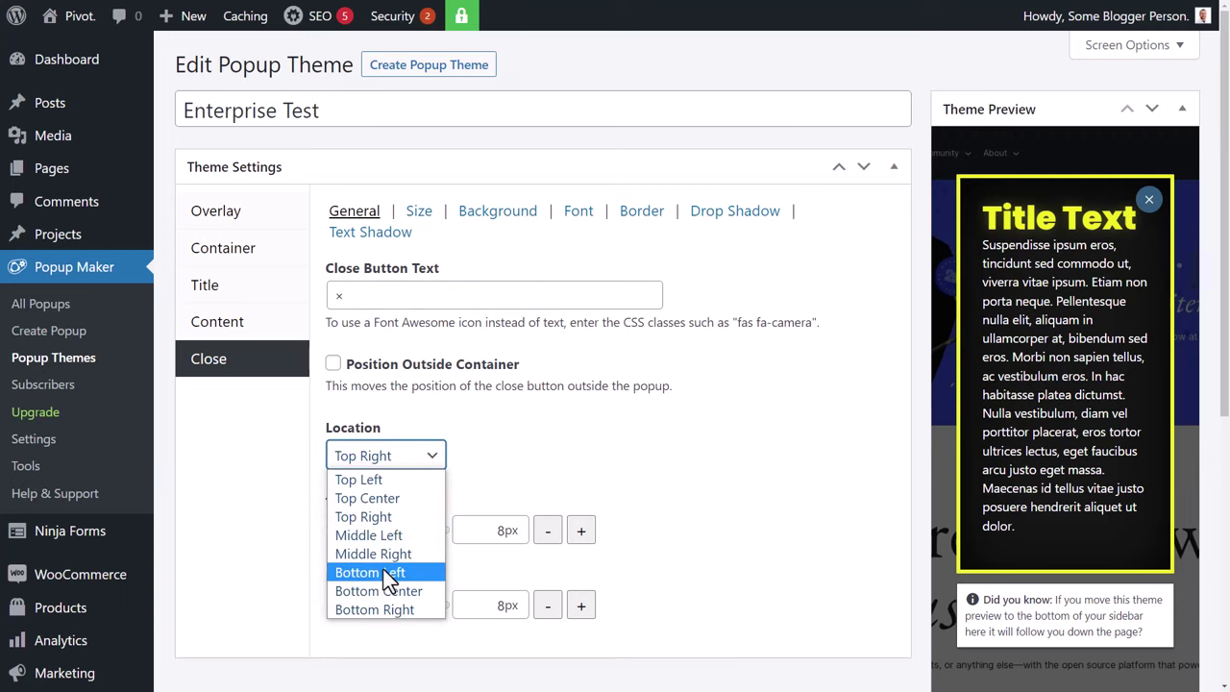
{"action": "left_click", "coordinate": [389, 610]}
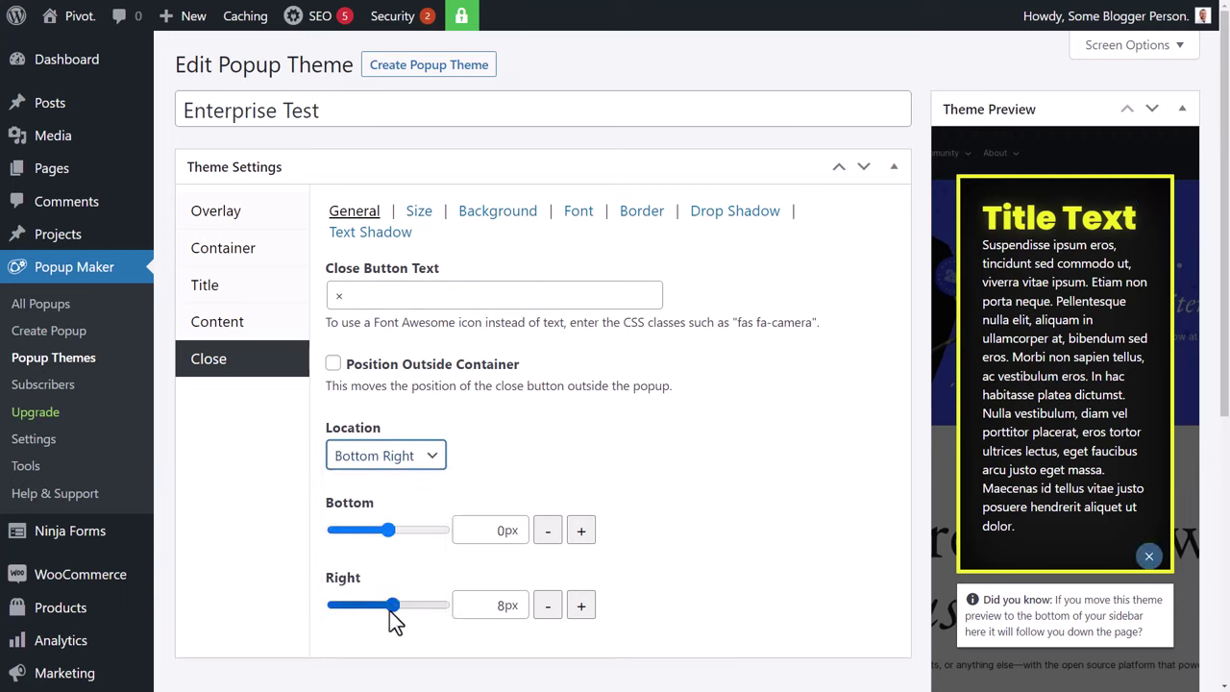
{"action": "left_click", "coordinate": [390, 462]}
{"action": "left_click", "coordinate": [389, 515]}
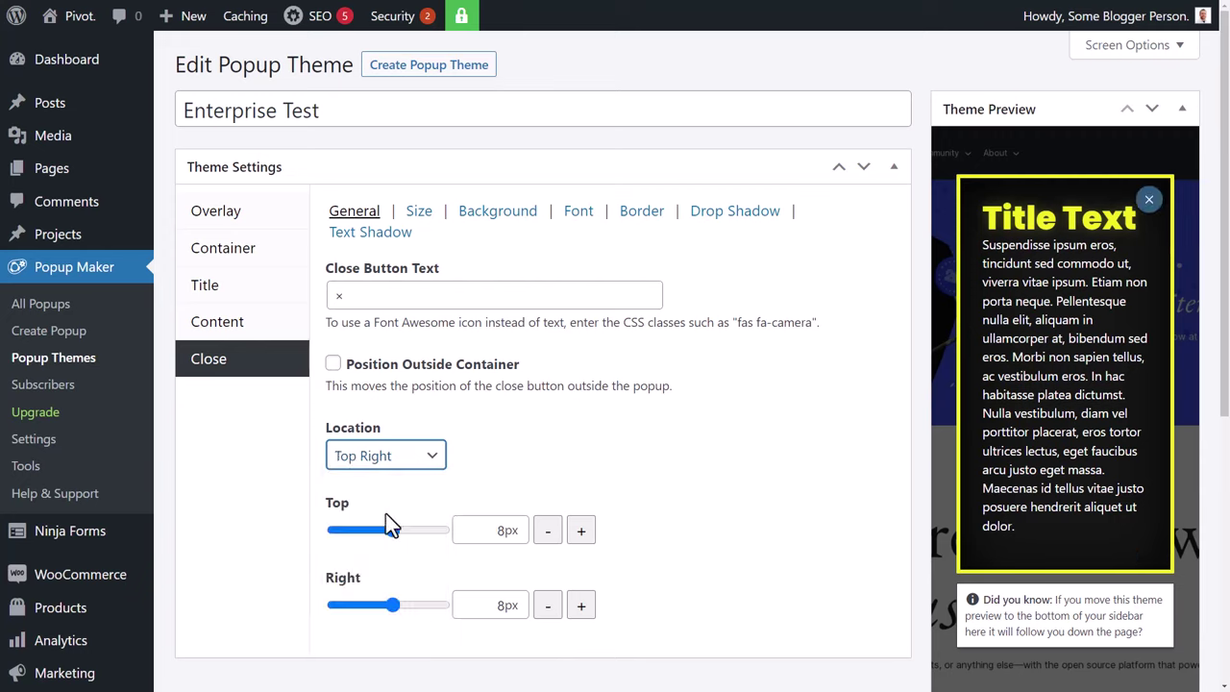
Offset the close button to -23 px top and -20 px right, and set its border radius to 63 px.
{"action": "mouse_move", "coordinate": [385, 519]}
{"action": "left_mouse_down"}
{"action": "mouse_move", "coordinate": [401, 527]}
{"action": "mouse_move", "coordinate": [378, 538]}
{"action": "left_mouse_up"}
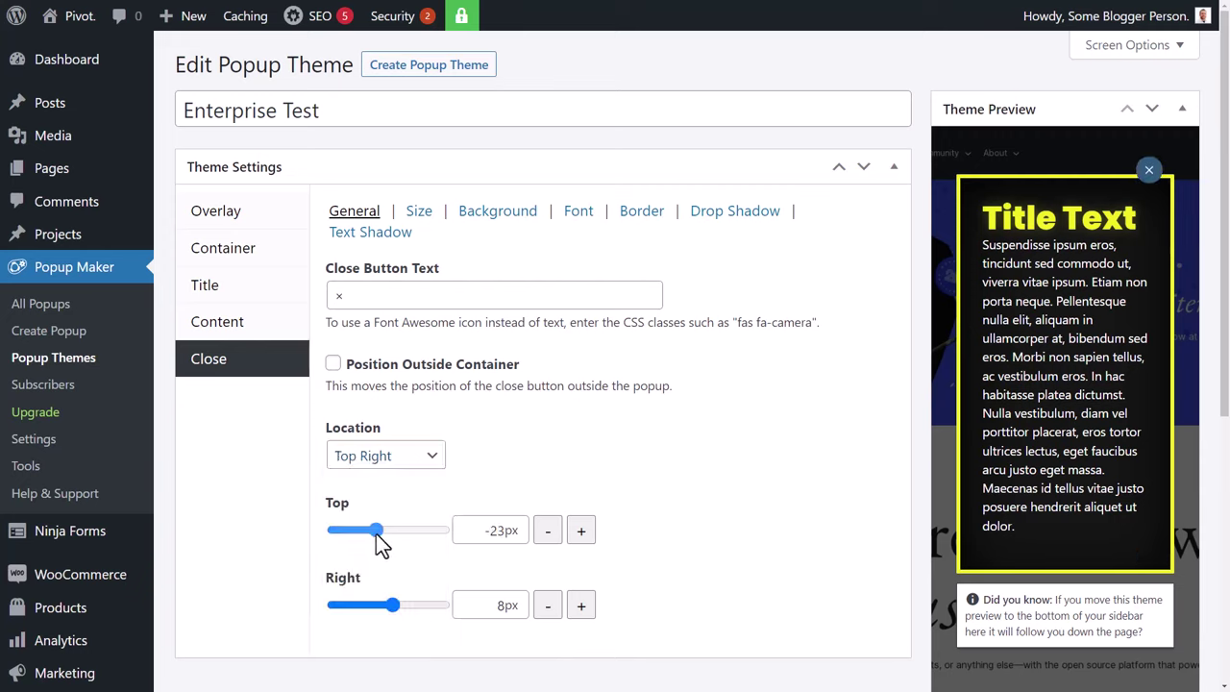
{"action": "mouse_move", "coordinate": [393, 604]}
{"action": "left_mouse_down"}
{"action": "mouse_move", "coordinate": [377, 605]}
{"action": "mouse_move", "coordinate": [382, 617]}
{"action": "left_mouse_up"}
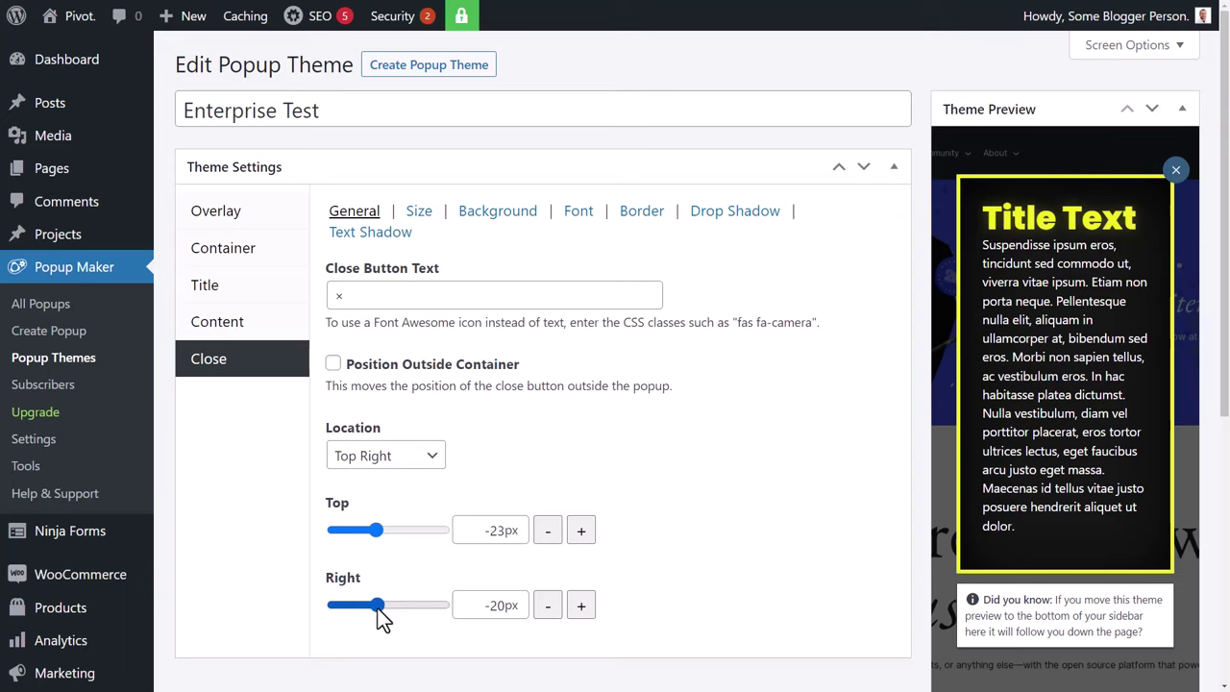
{"action": "left_click", "coordinate": [429, 215]}
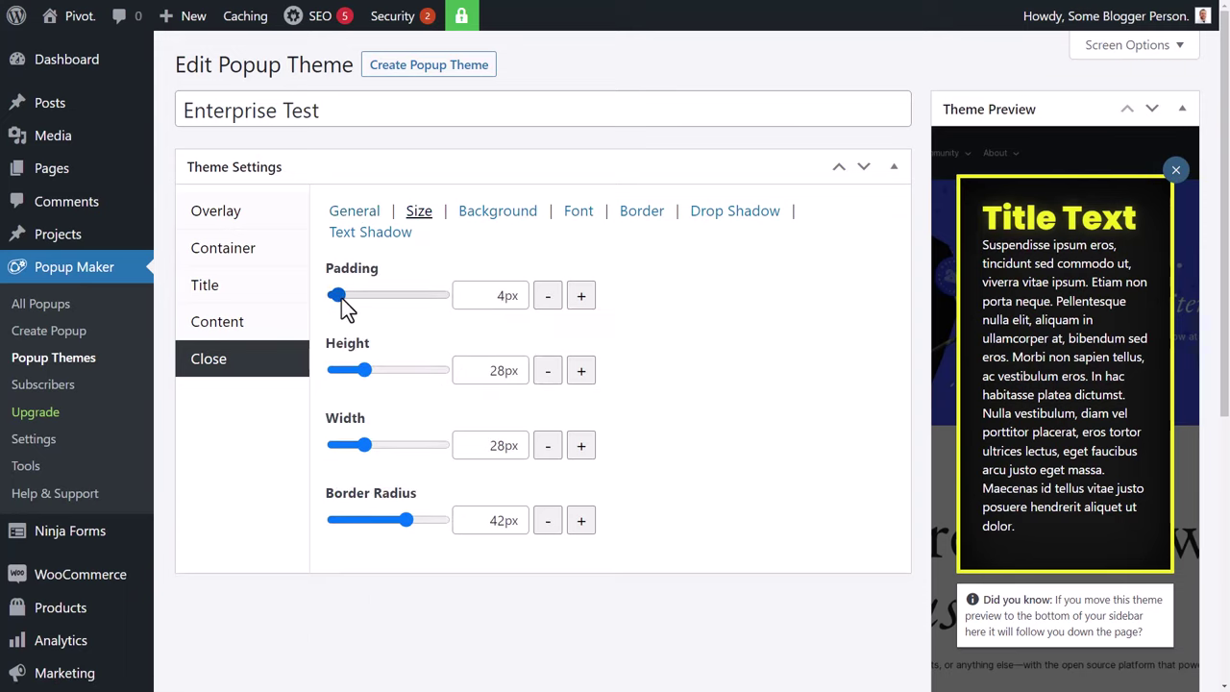
{"action": "mouse_move", "coordinate": [346, 299]}
{"action": "left_mouse_down"}
{"action": "mouse_move", "coordinate": [380, 292]}
{"action": "mouse_move", "coordinate": [342, 296]}
{"action": "left_mouse_up"}
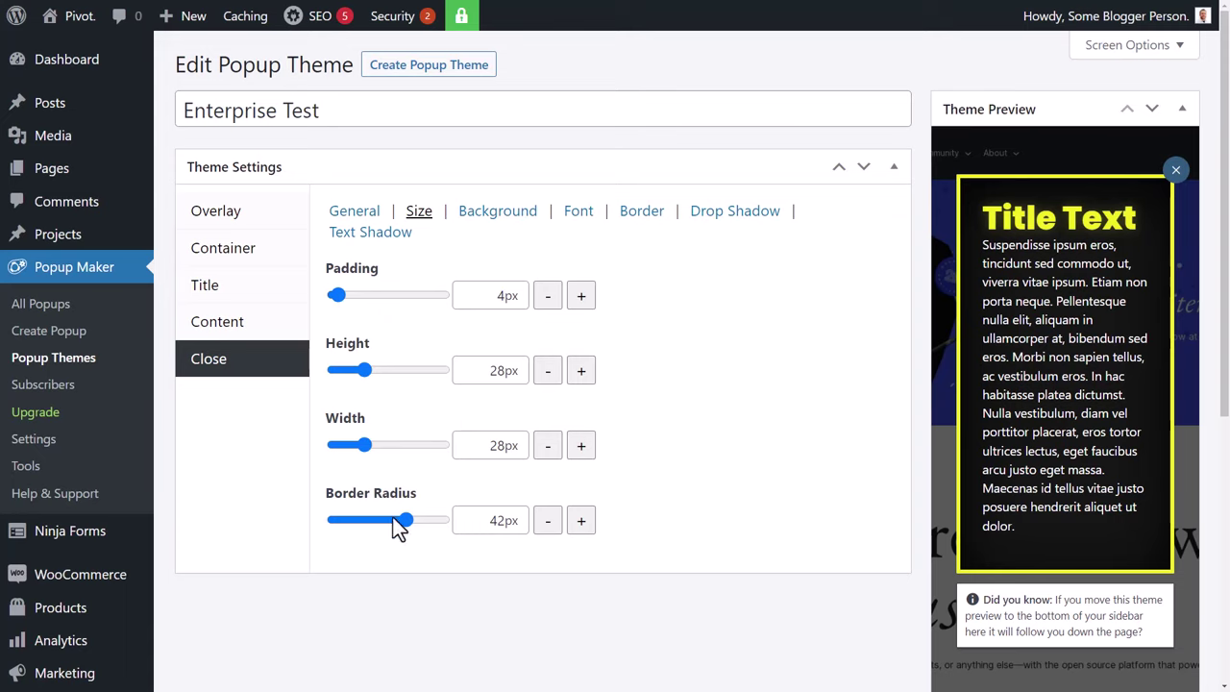
{"action": "left_click_drag", "start_coordinate": [411, 522], "coordinate": [797, 529]}
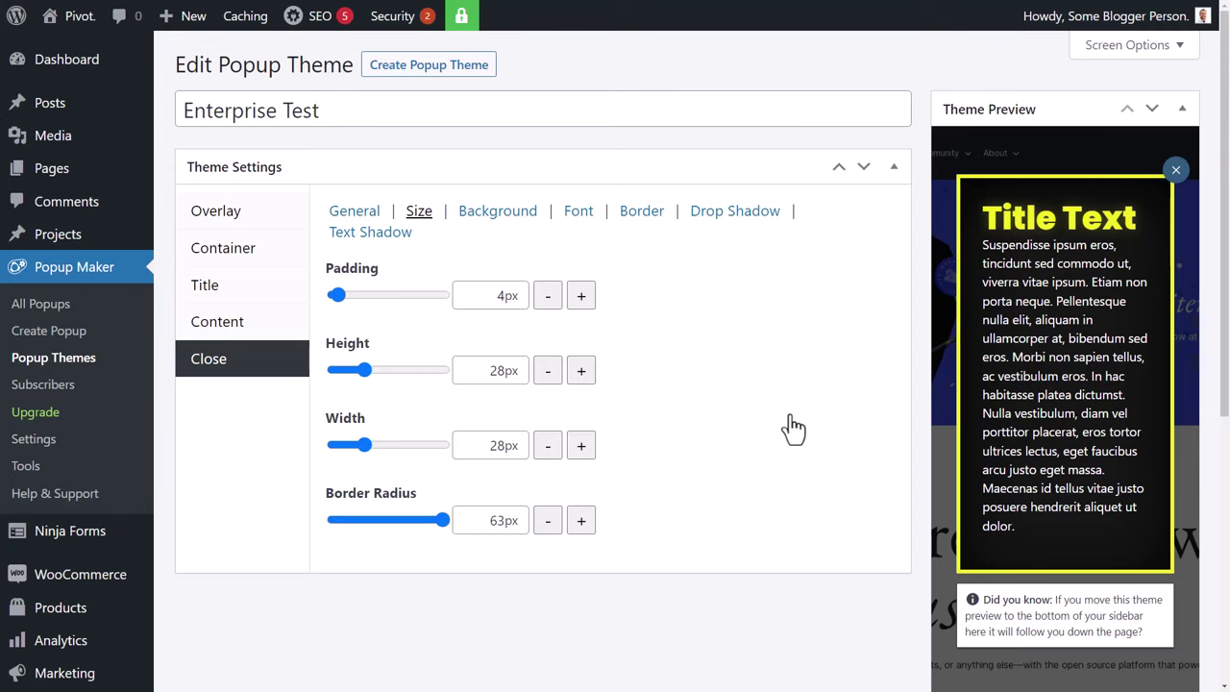
Set the close button's background color to the yellow preset.
{"action": "left_click", "coordinate": [499, 216]}
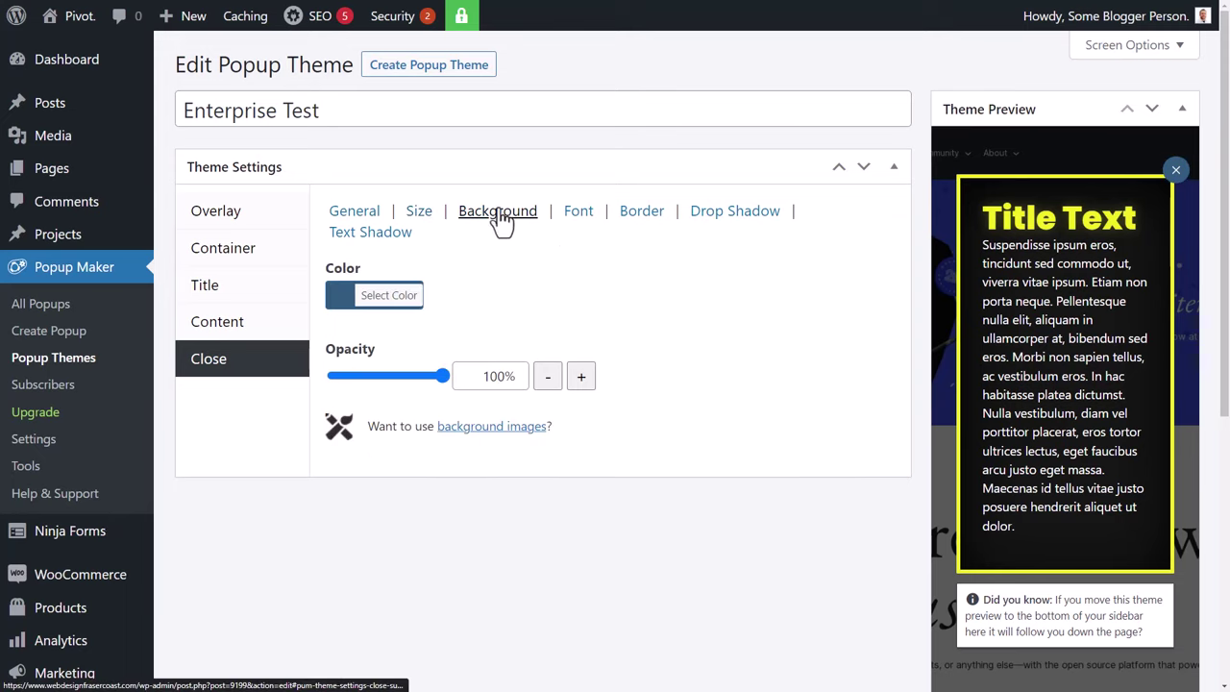
{"action": "left_click", "coordinate": [374, 298]}
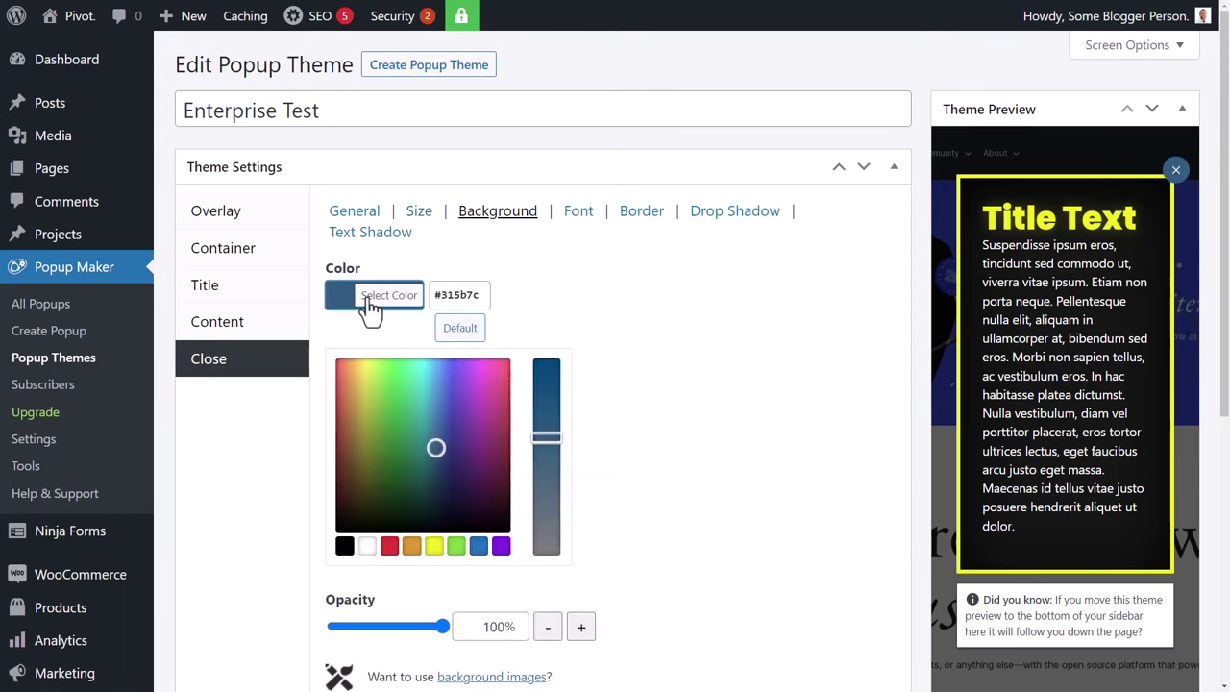
{"action": "left_click", "coordinate": [433, 548]}
{"action": "left_click", "coordinate": [646, 388]}
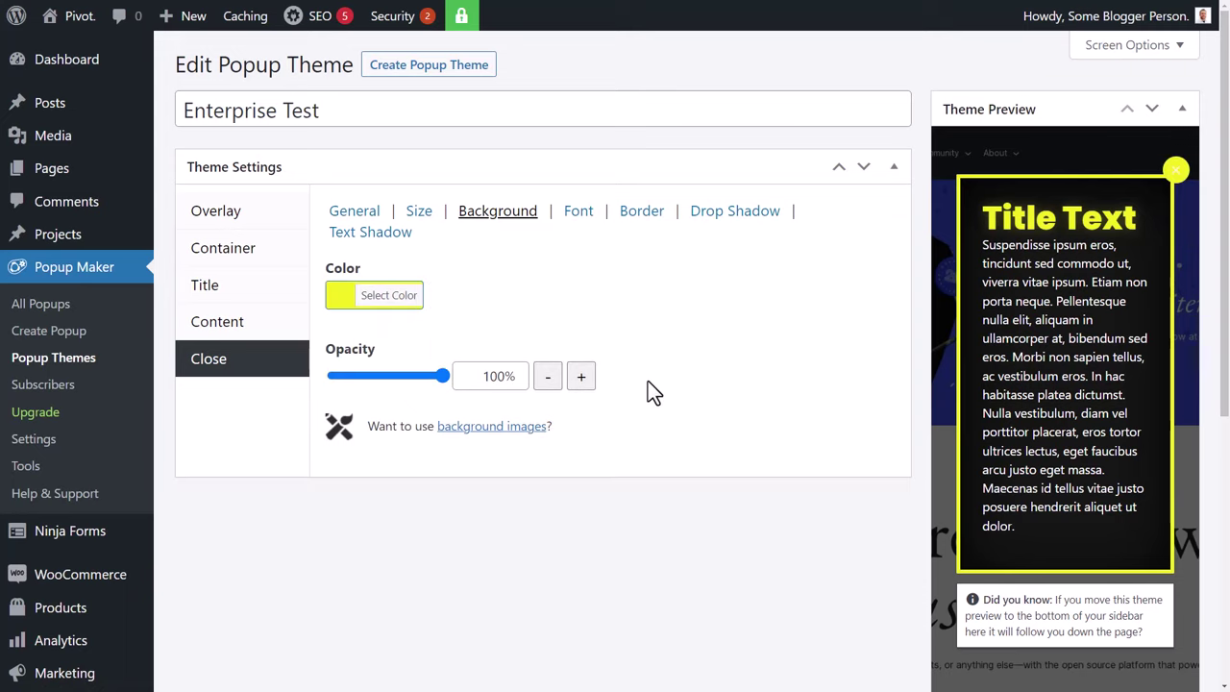
Make the close button's font color black and its font weight Bold (700), and look through the font family options.
{"action": "left_click", "coordinate": [579, 217]}
{"action": "left_click", "coordinate": [351, 298]}
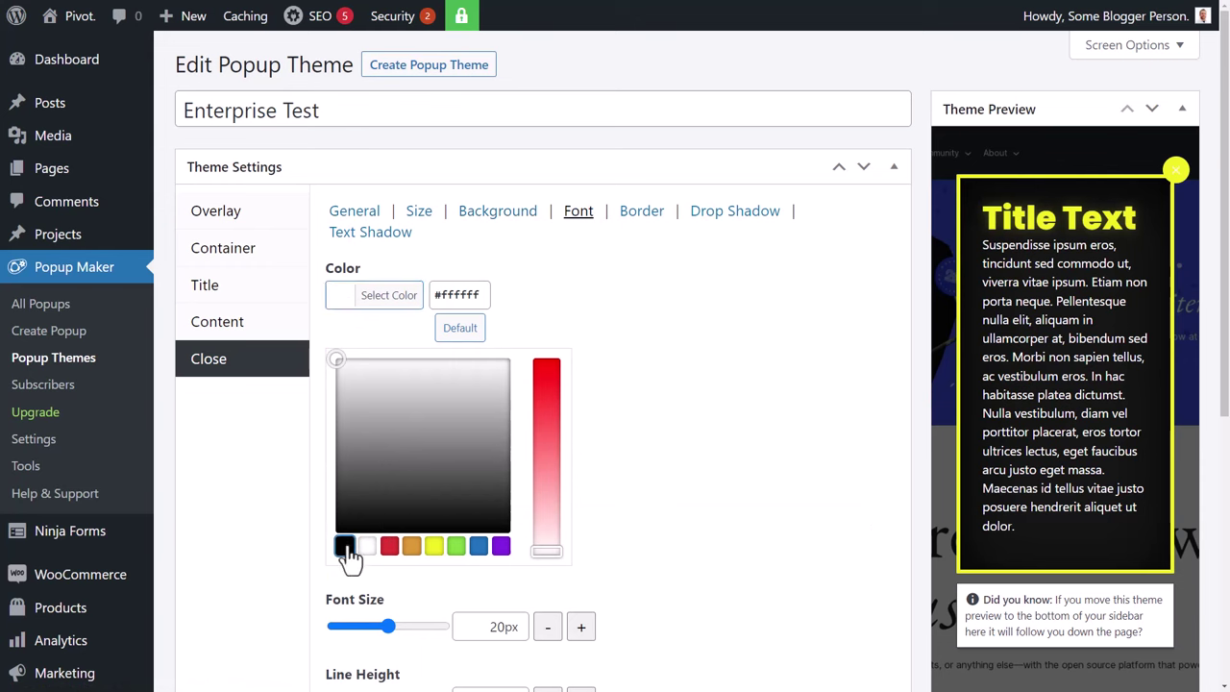
{"action": "left_click", "coordinate": [343, 545]}
{"action": "left_click", "coordinate": [733, 434]}
{"action": "scroll", "coordinate": [711, 422], "scroll_direction": "down", "scroll_amount": 3}
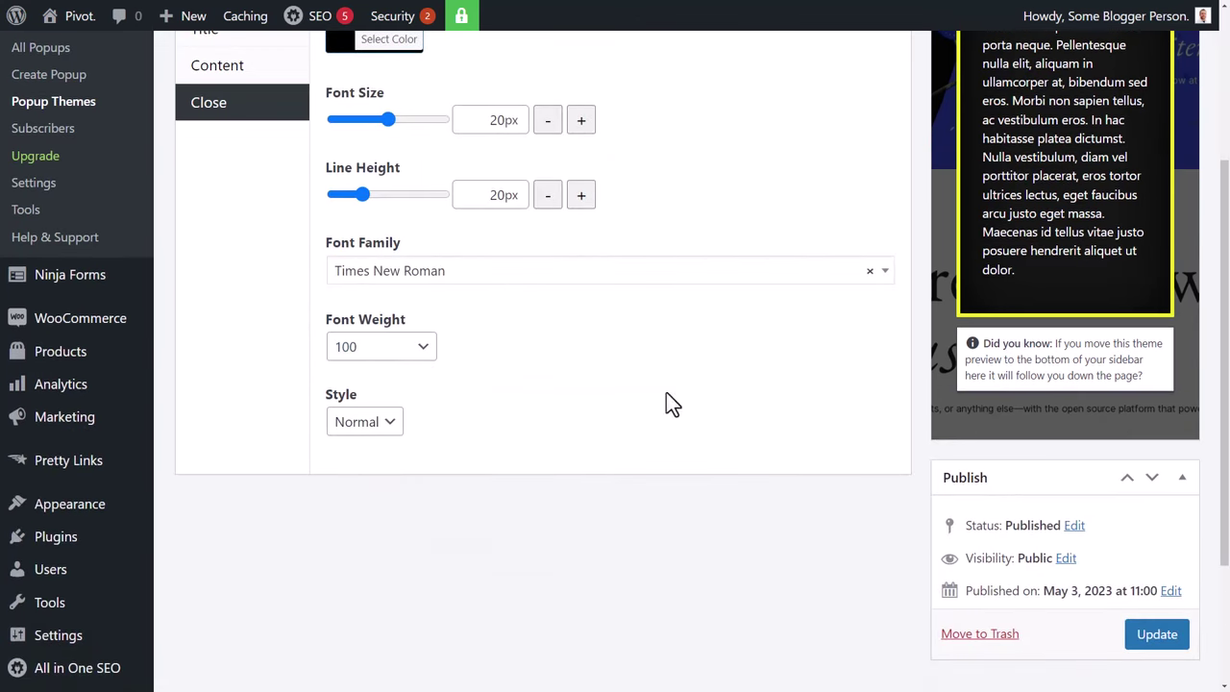
{"action": "left_click", "coordinate": [398, 354]}
{"action": "left_click", "coordinate": [389, 498]}
{"action": "scroll", "coordinate": [819, 433], "scroll_direction": "up", "scroll_amount": 3}
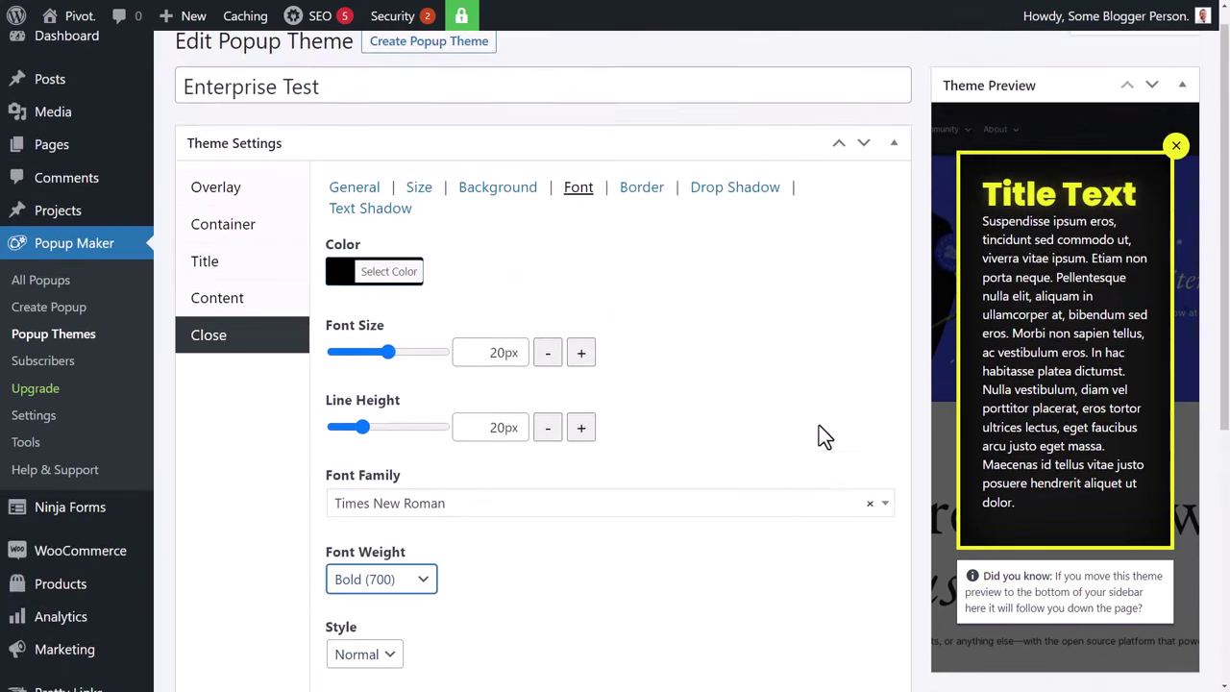
{"action": "left_click", "coordinate": [416, 526]}
{"action": "left_click", "coordinate": [697, 396]}
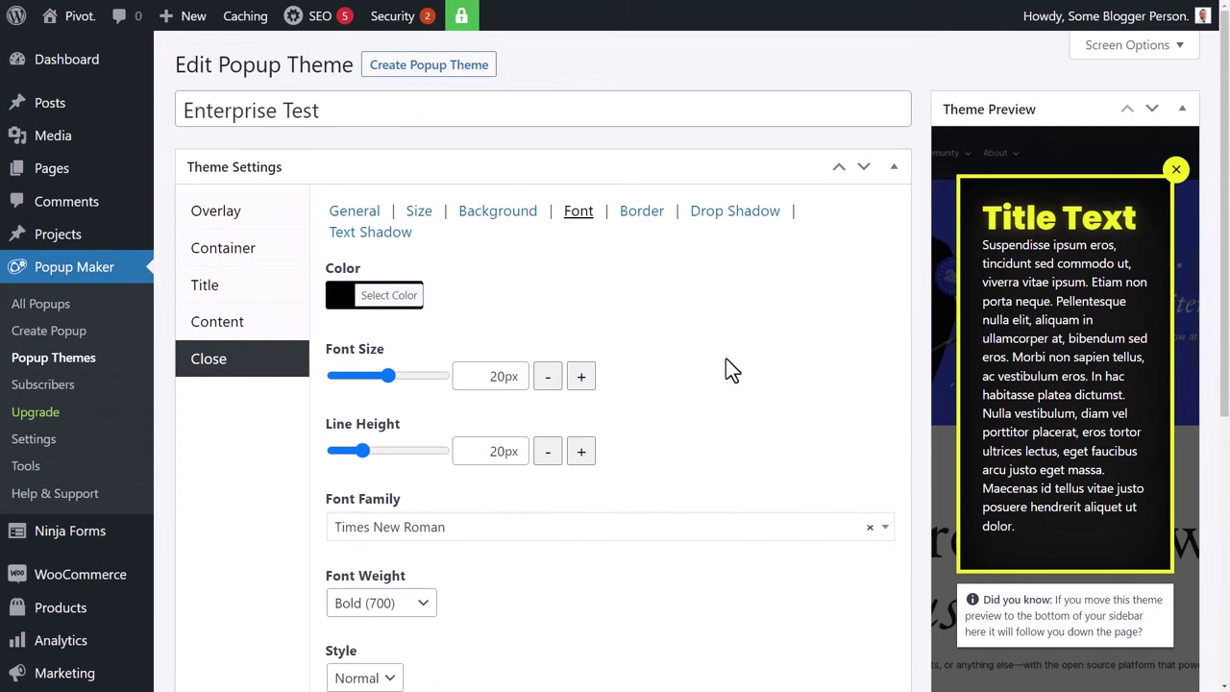
Give the close button a Solid border with a thickness of 5 px.
{"action": "left_click", "coordinate": [643, 215]}
{"action": "left_click", "coordinate": [430, 297]}
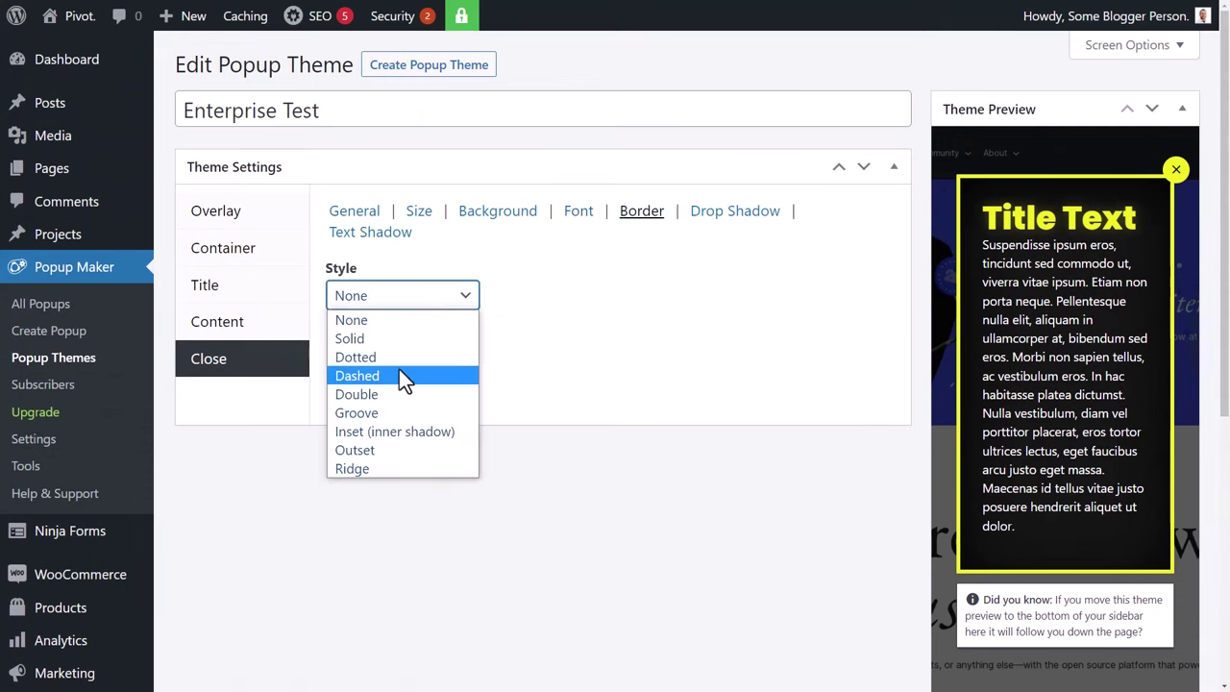
{"action": "left_click", "coordinate": [405, 337]}
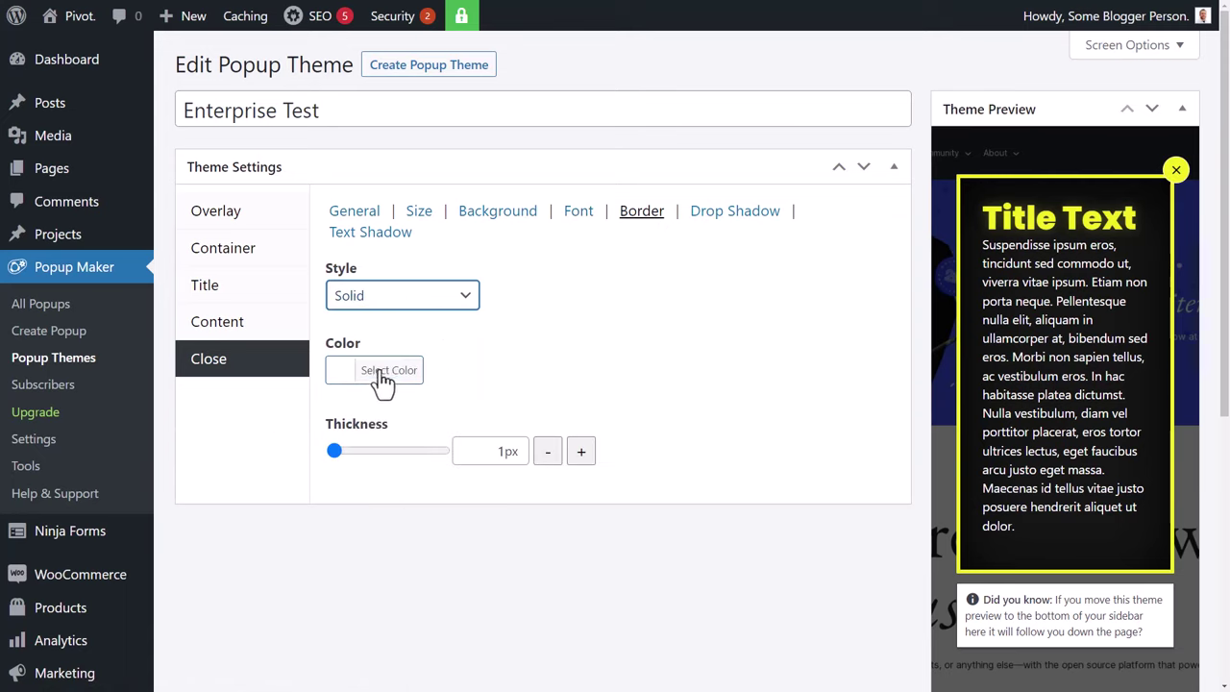
{"action": "left_click", "coordinate": [362, 374]}
{"action": "left_click", "coordinate": [615, 351]}
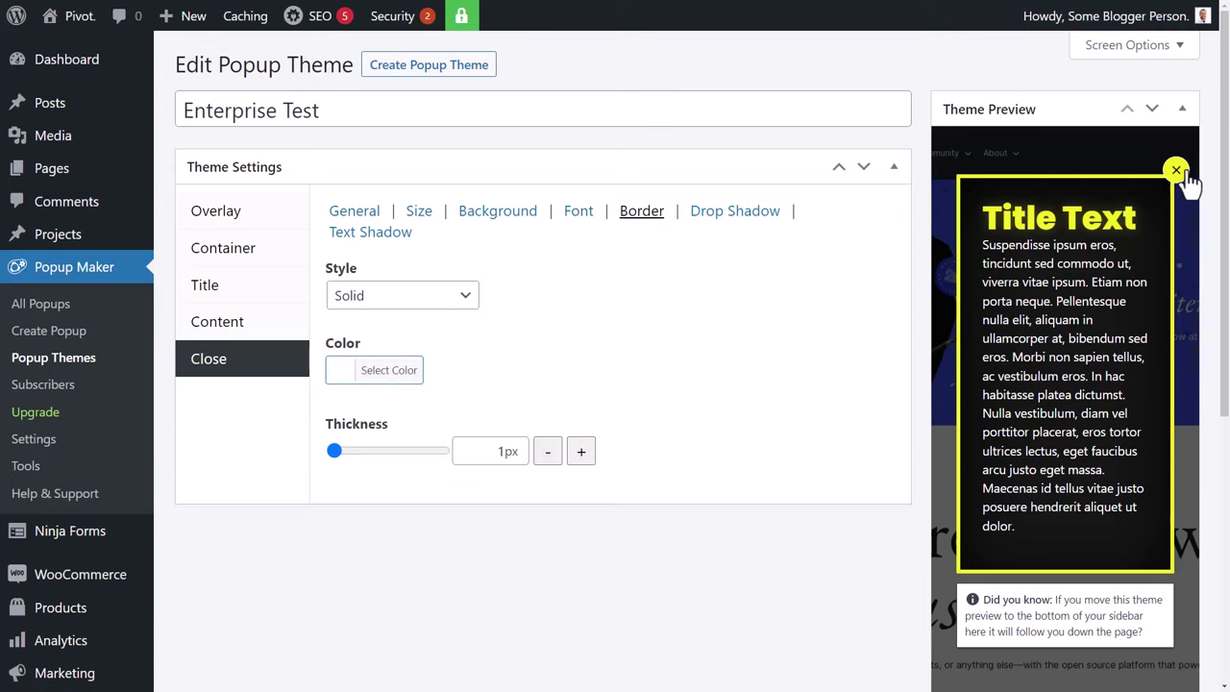
{"action": "left_click_drag", "start_coordinate": [333, 452], "coordinate": [500, 439]}
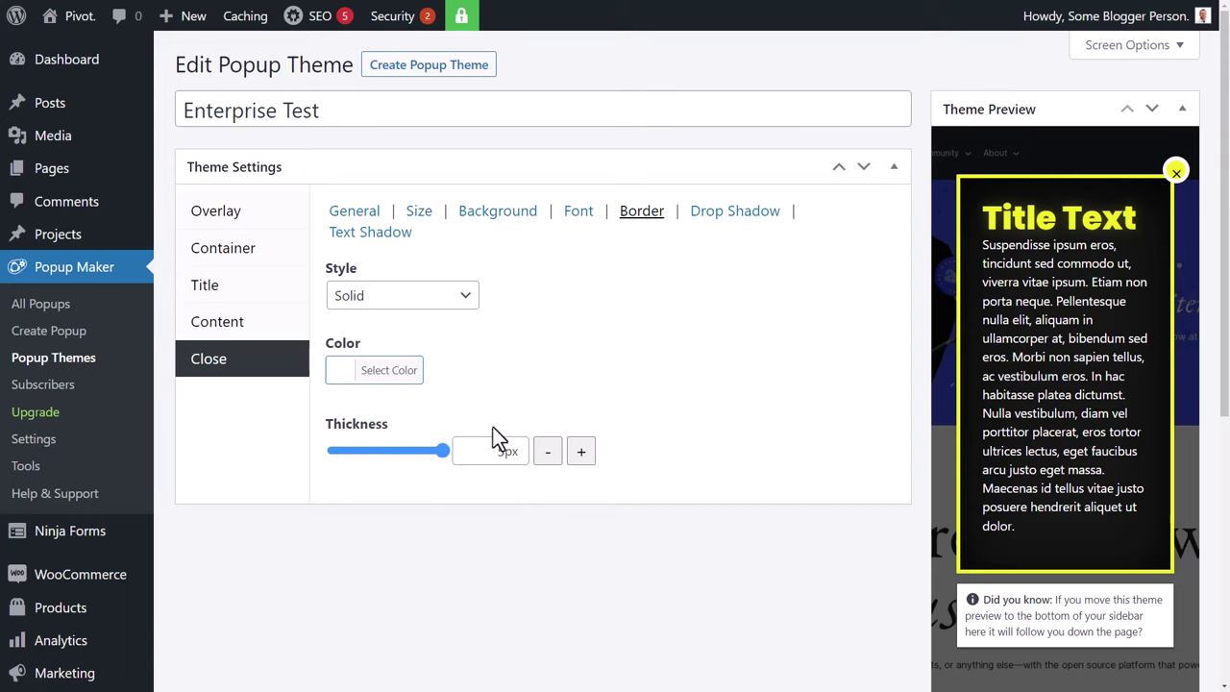
Change the close button's border color to black #000000 and its thickness to 1 px.
{"action": "left_click", "coordinate": [338, 371]}
{"action": "left_click", "coordinate": [344, 621]}
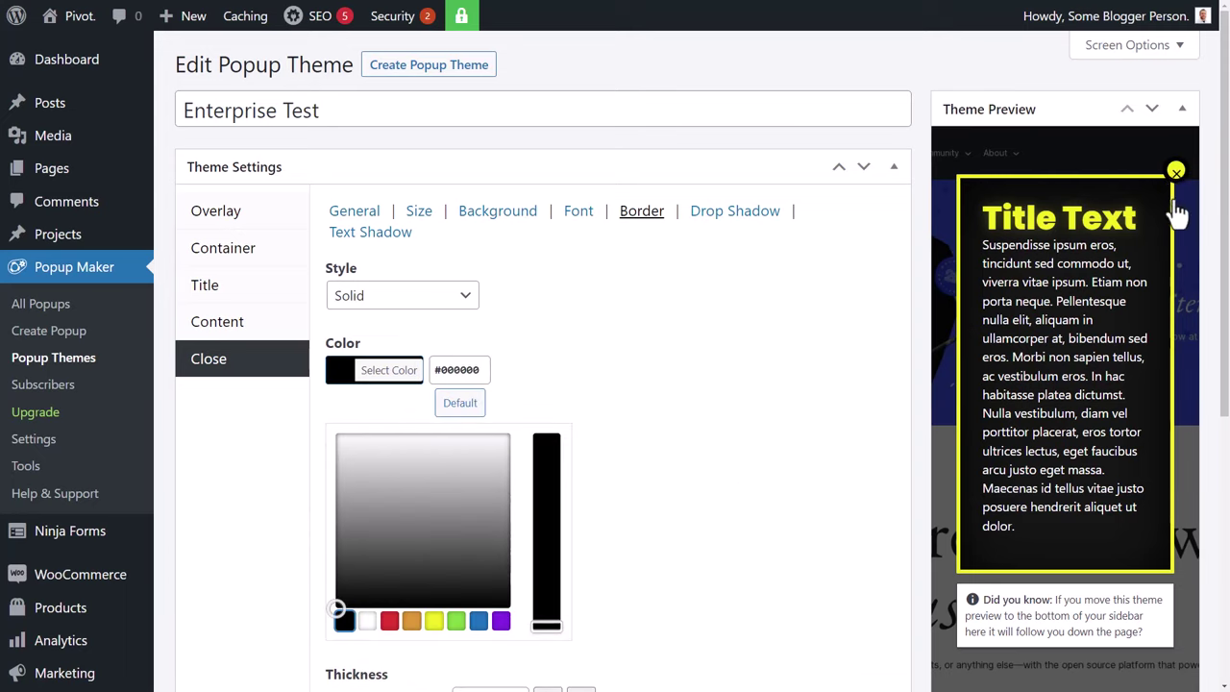
{"action": "left_click", "coordinate": [375, 327]}
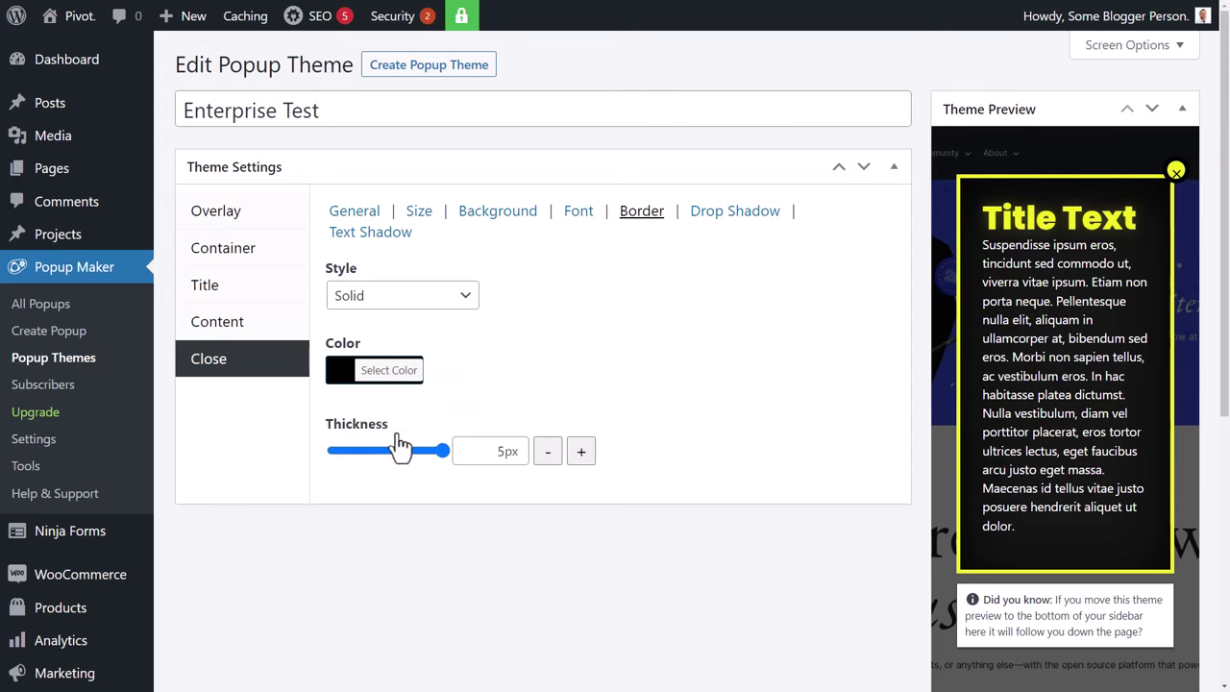
{"action": "left_click_drag", "start_coordinate": [448, 451], "coordinate": [207, 466]}
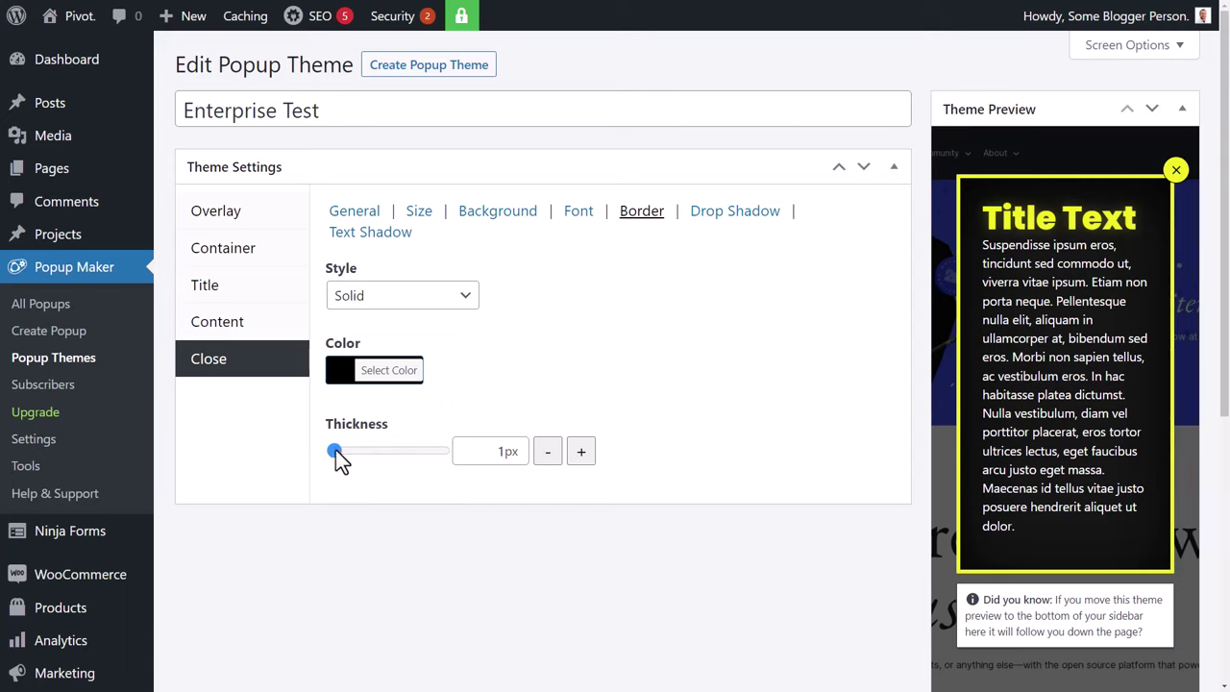
{"action": "left_click", "coordinate": [552, 457]}
Set the close button's drop shadow to 81% opacity with a 27 px blur radius.
{"action": "left_click", "coordinate": [737, 215]}
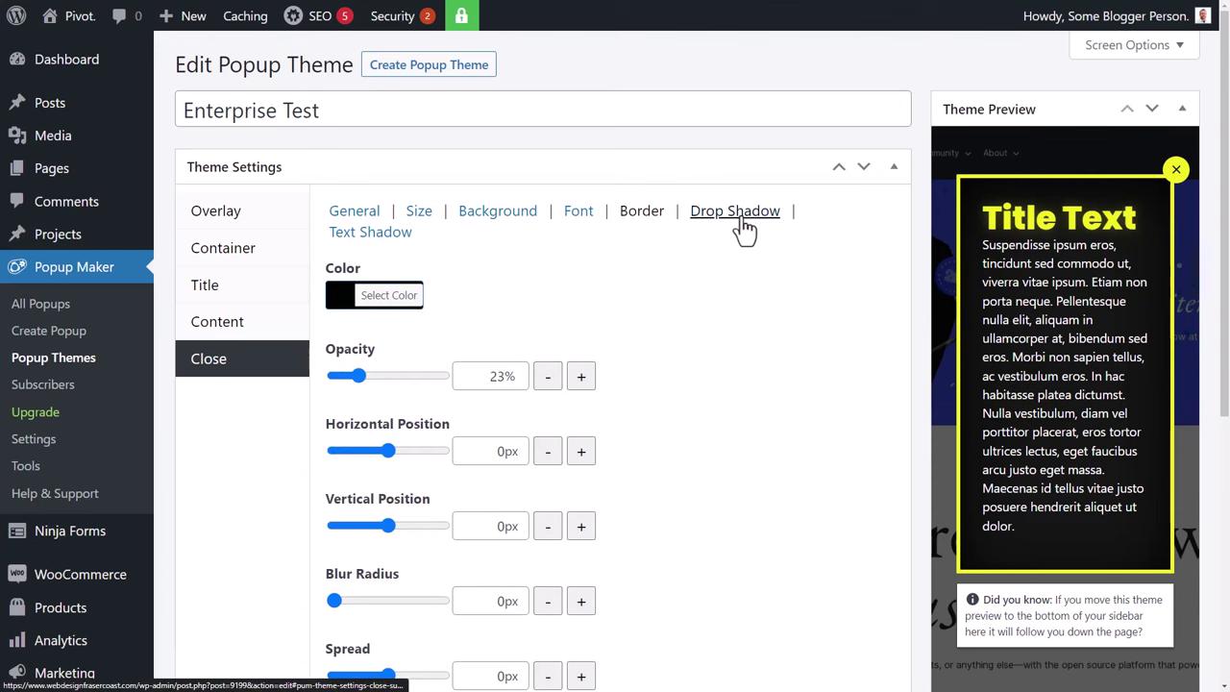
{"action": "scroll", "coordinate": [675, 296], "scroll_direction": "down", "scroll_amount": 2}
{"action": "scroll", "coordinate": [684, 352], "scroll_direction": "up", "scroll_amount": 2}
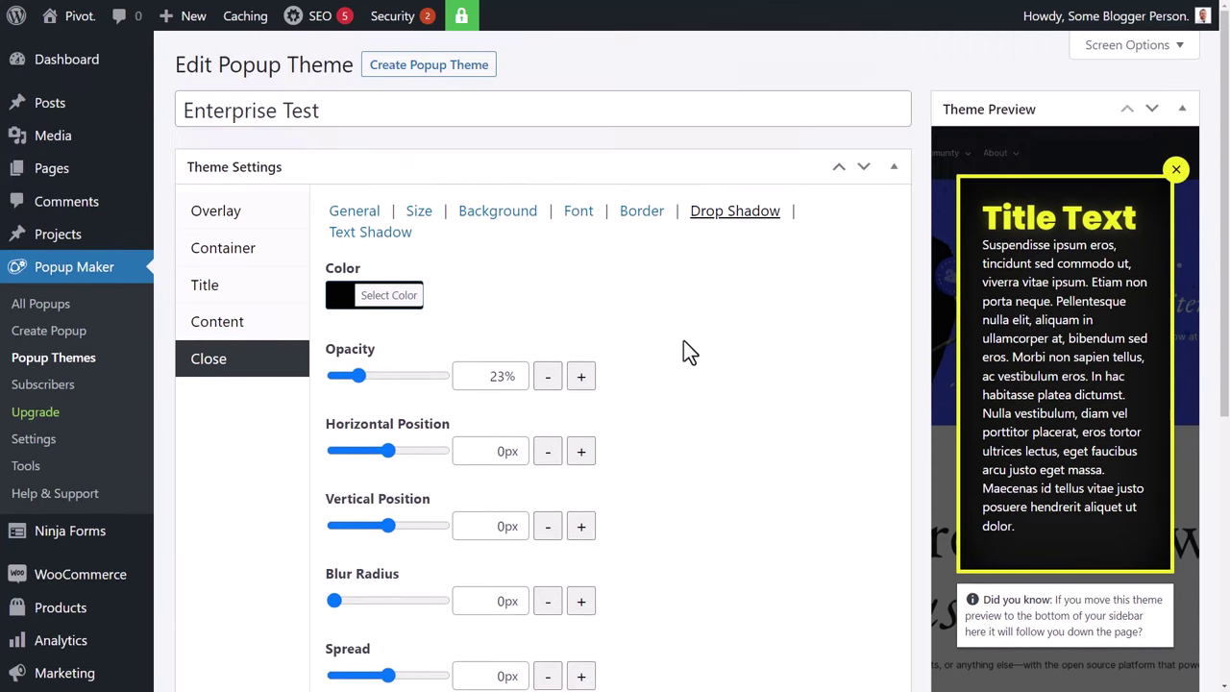
{"action": "left_click_drag", "start_coordinate": [358, 376], "coordinate": [424, 375]}
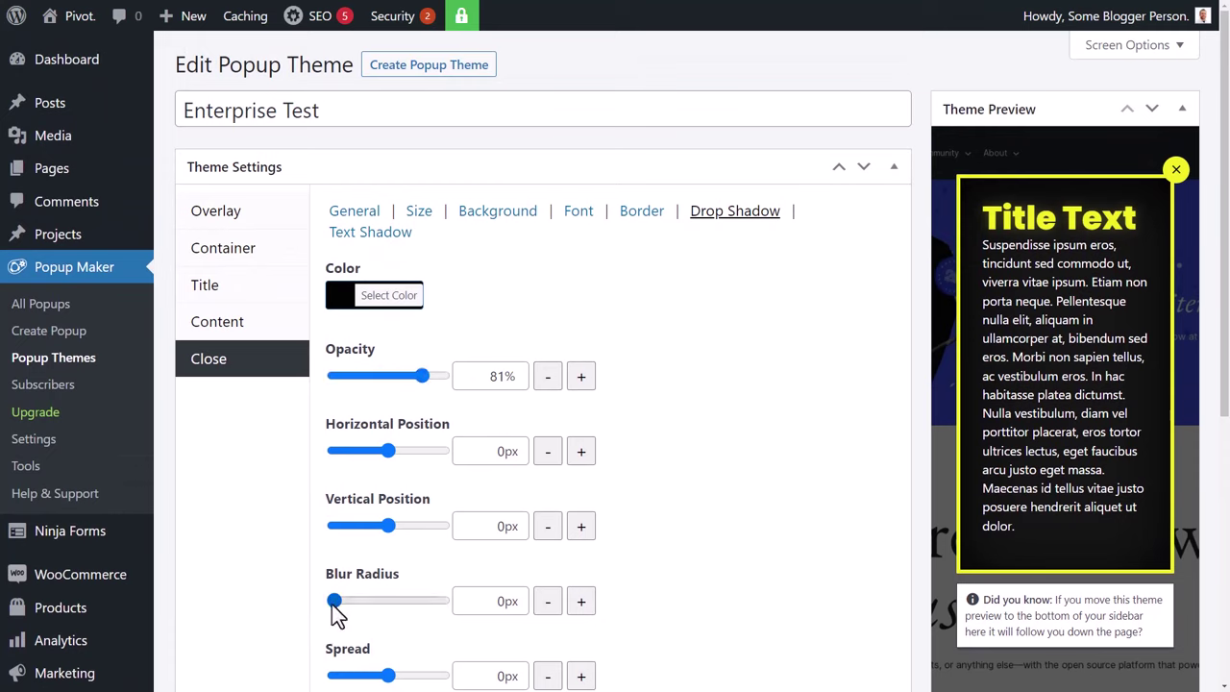
{"action": "left_click_drag", "start_coordinate": [335, 600], "coordinate": [362, 601]}
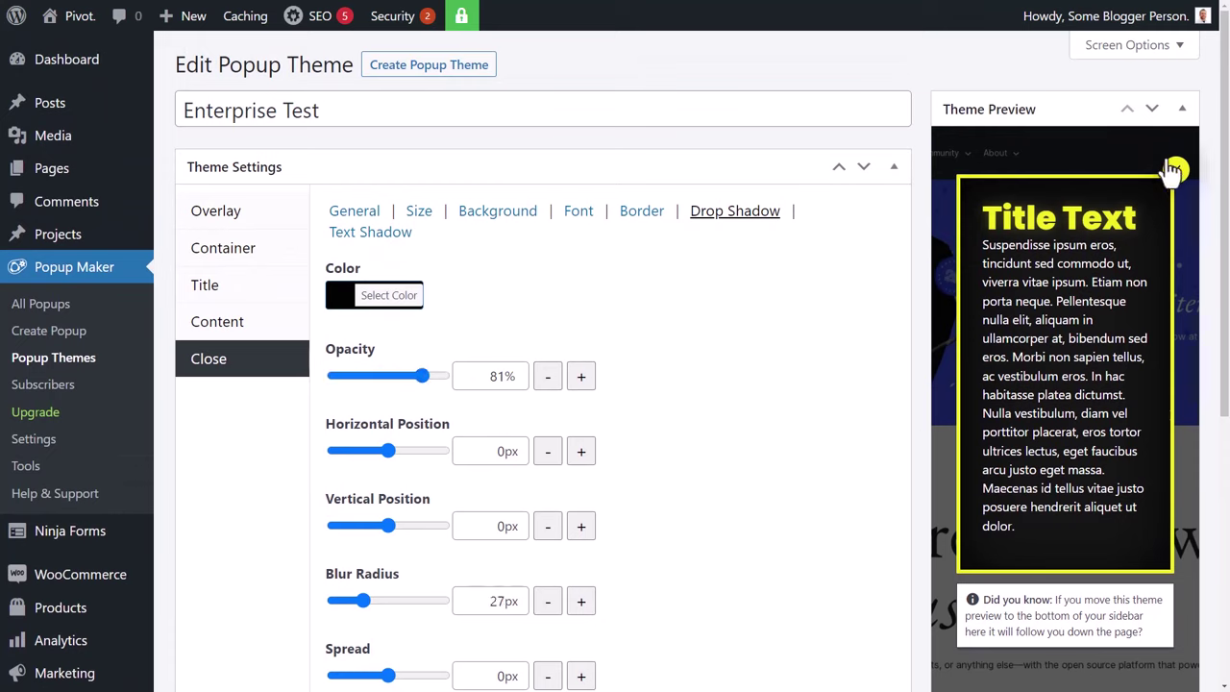
Set the close button's text shadow to 65% opacity with a 14 px blur radius.
{"action": "left_click", "coordinate": [366, 234]}
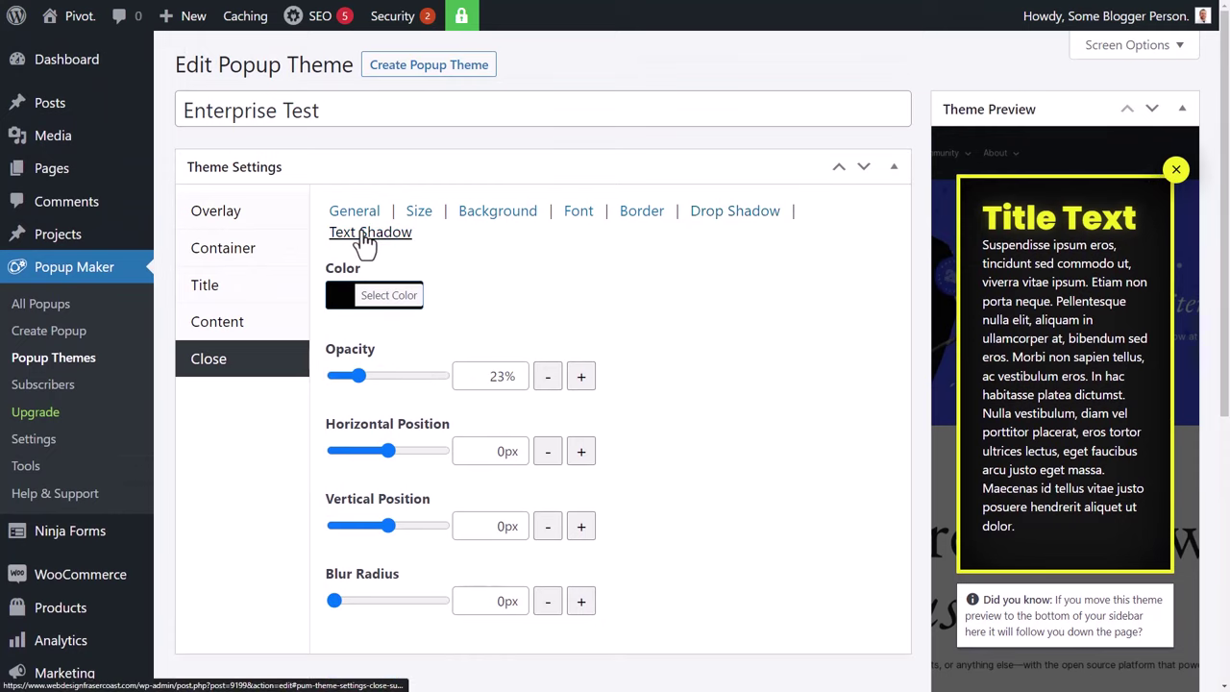
{"action": "left_click_drag", "start_coordinate": [362, 377], "coordinate": [366, 376]}
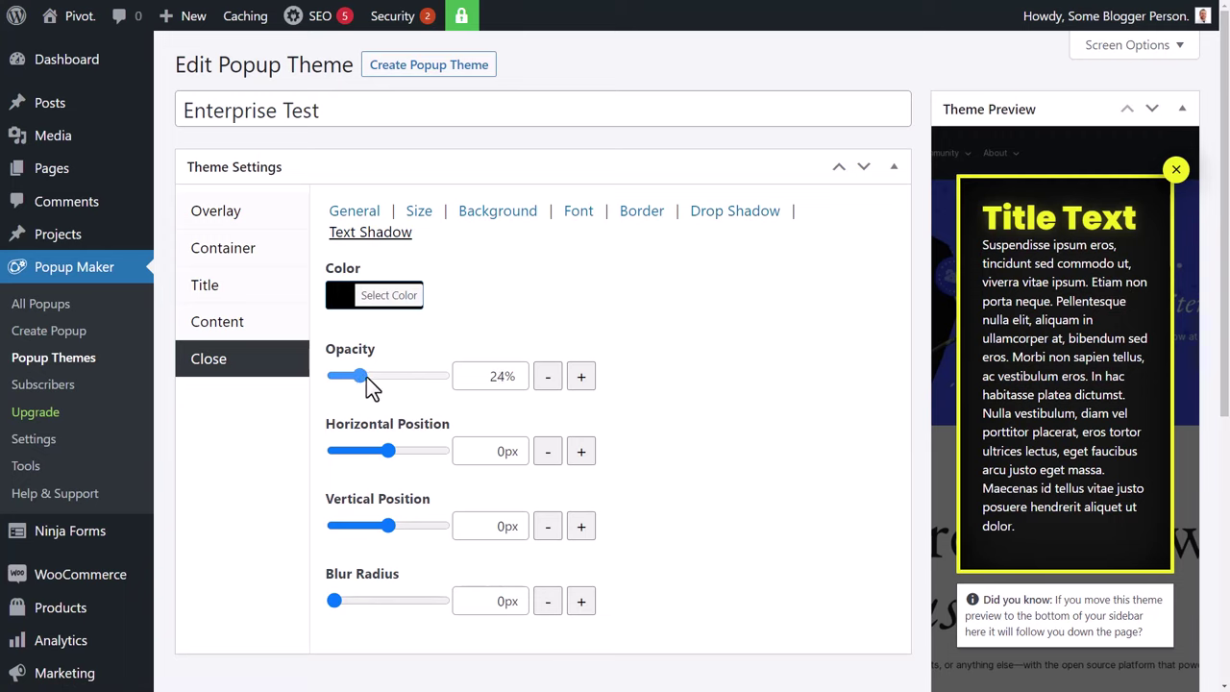
{"action": "left_click_drag", "start_coordinate": [337, 598], "coordinate": [348, 600]}
{"action": "scroll", "coordinate": [692, 302], "scroll_direction": "down", "scroll_amount": 4}
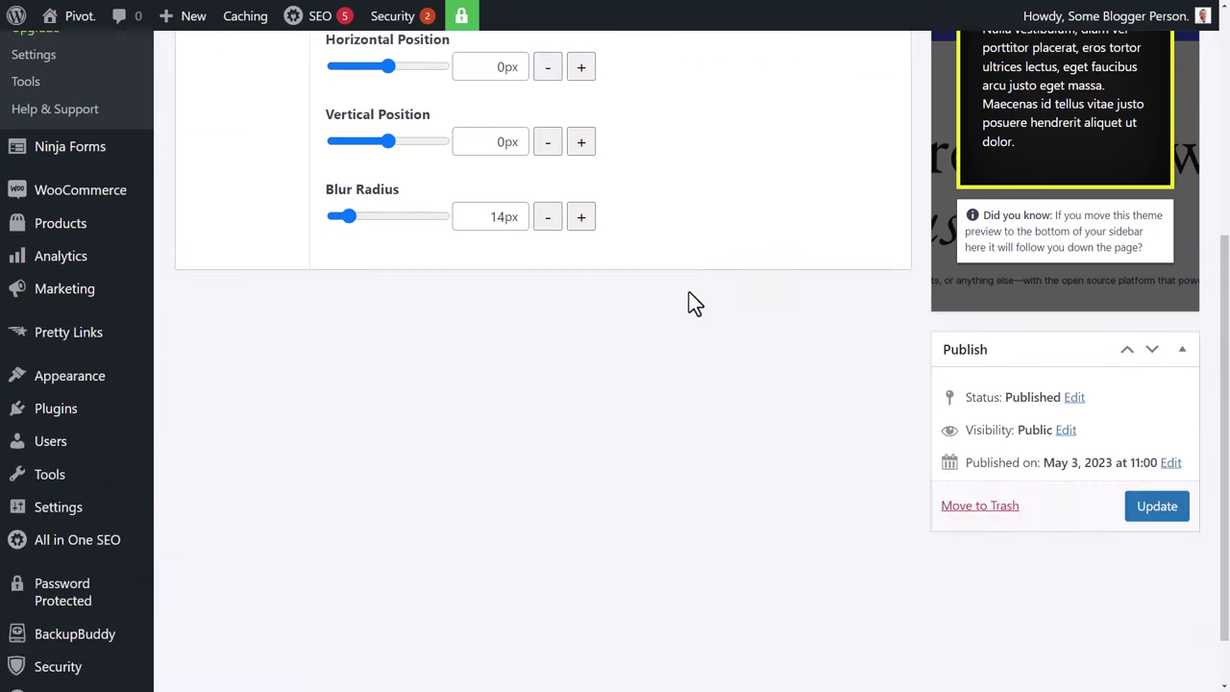
{"action": "scroll", "coordinate": [686, 323], "scroll_direction": "up", "scroll_amount": 4}
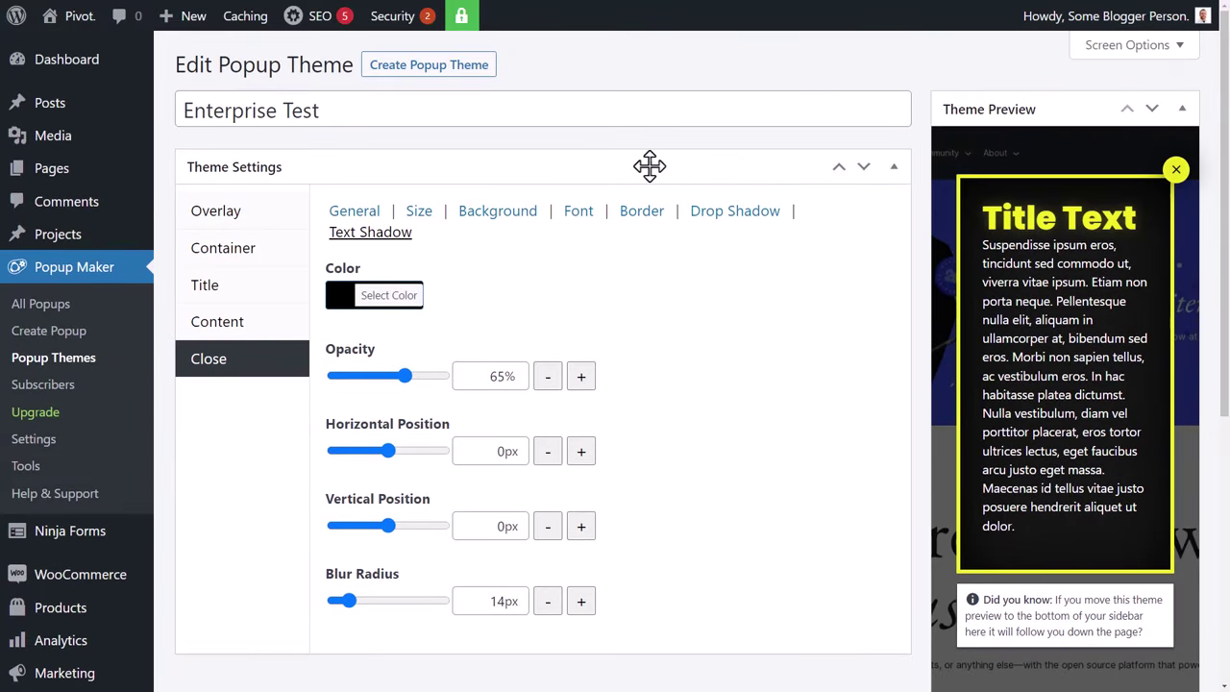
Save the changes made to the Enterprise Test popup theme.
{"action": "left_click", "coordinate": [331, 111]}
{"action": "scroll", "coordinate": [766, 406], "scroll_direction": "down", "scroll_amount": 3}
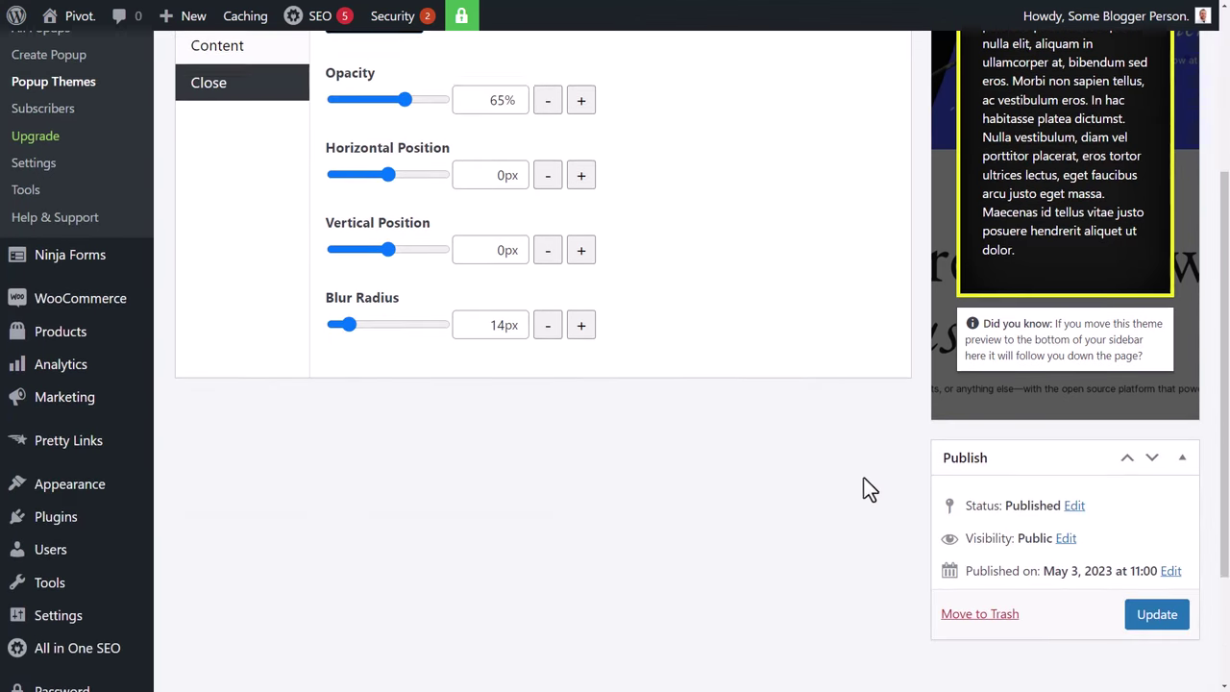
{"action": "left_click", "coordinate": [1153, 573]}
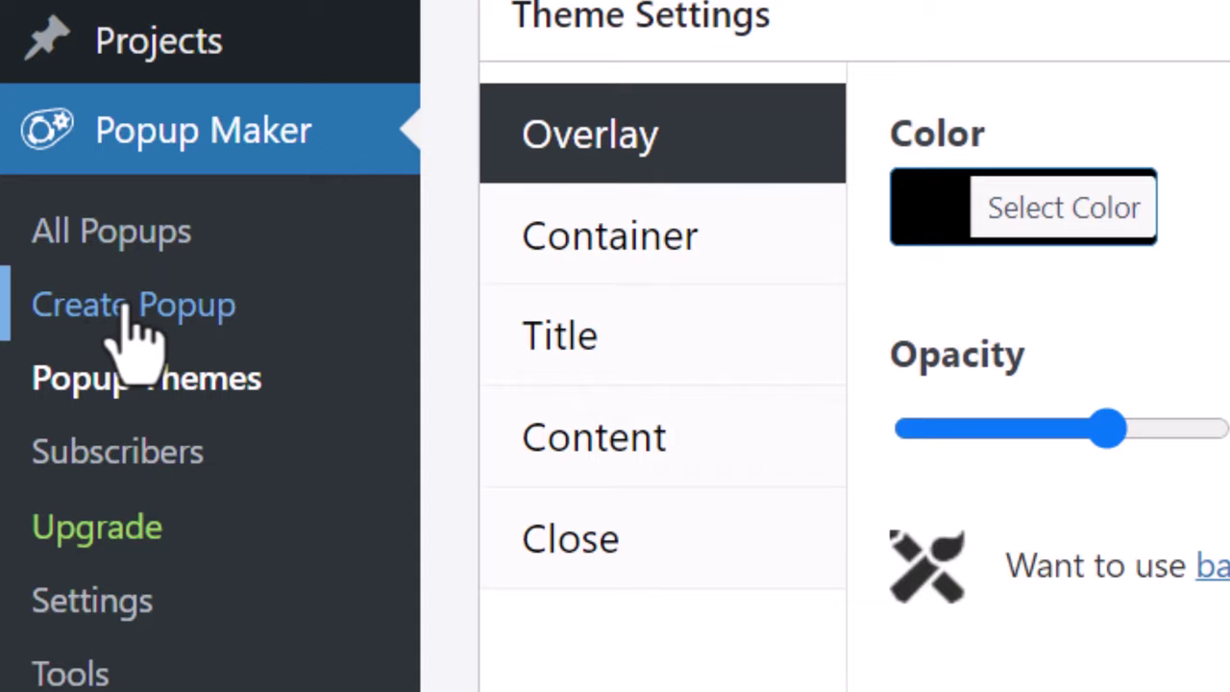
Create a new popup named "Test" with the title "Get A Free Quote!".
{"action": "left_click", "coordinate": [129, 312]}
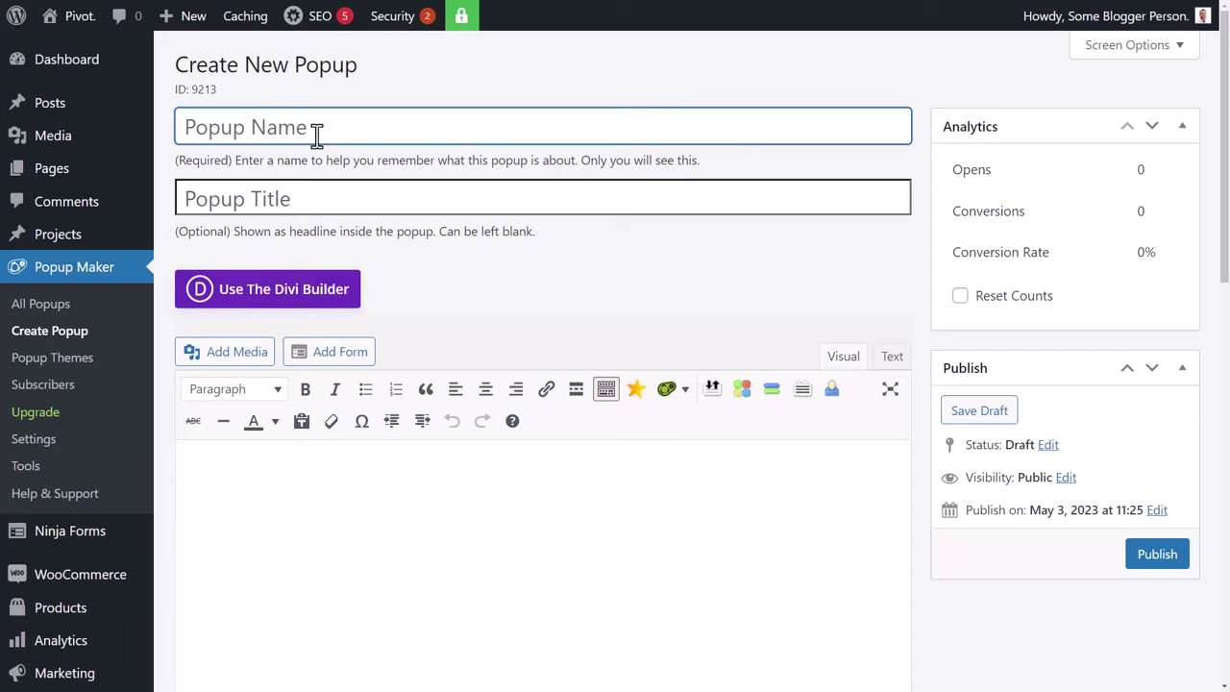
{"action": "type", "text": "Test"}
{"action": "left_click", "coordinate": [305, 196]}
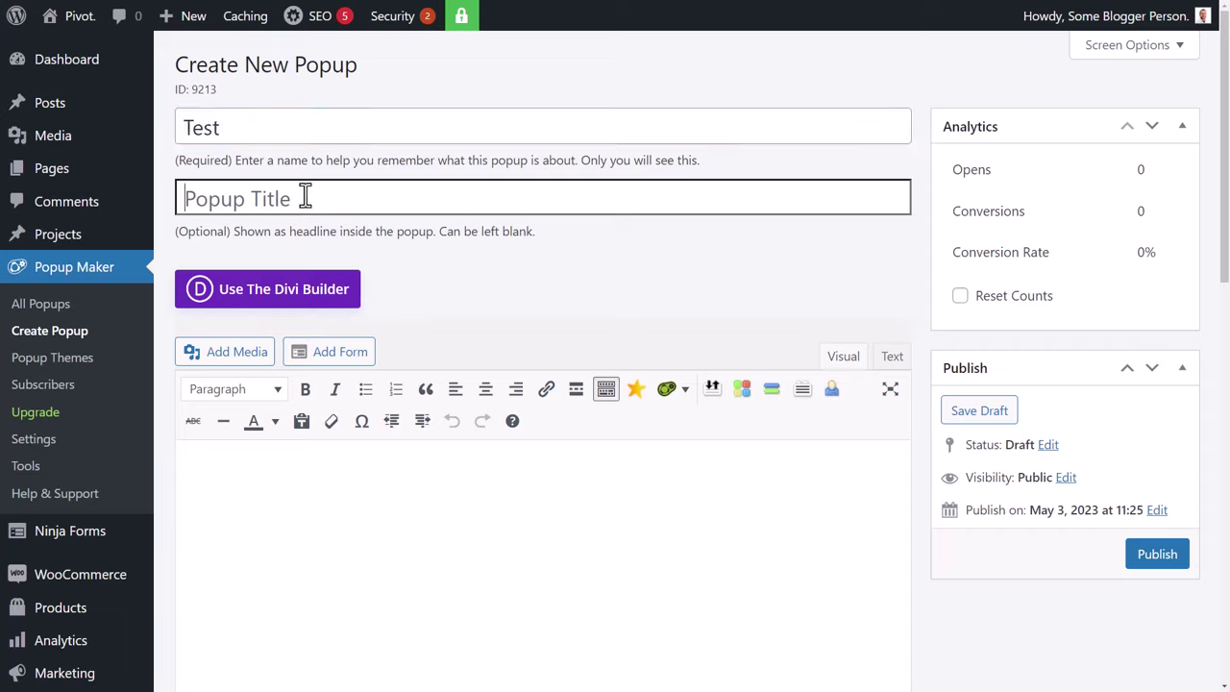
{"action": "type", "text": "Get A Free Quote!"}
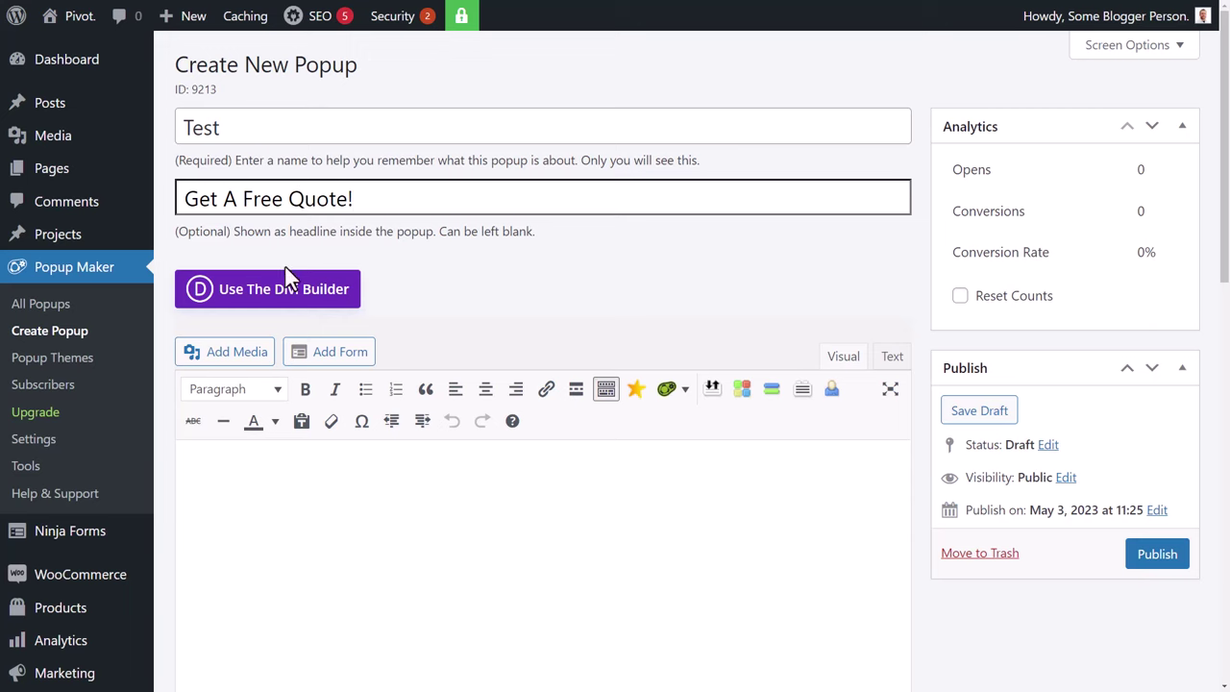
Check the forms available for insertion into the popup and the HTML view of its content editor.
{"action": "scroll", "coordinate": [293, 289], "scroll_direction": "down", "scroll_amount": 1}
{"action": "left_click", "coordinate": [354, 437]}
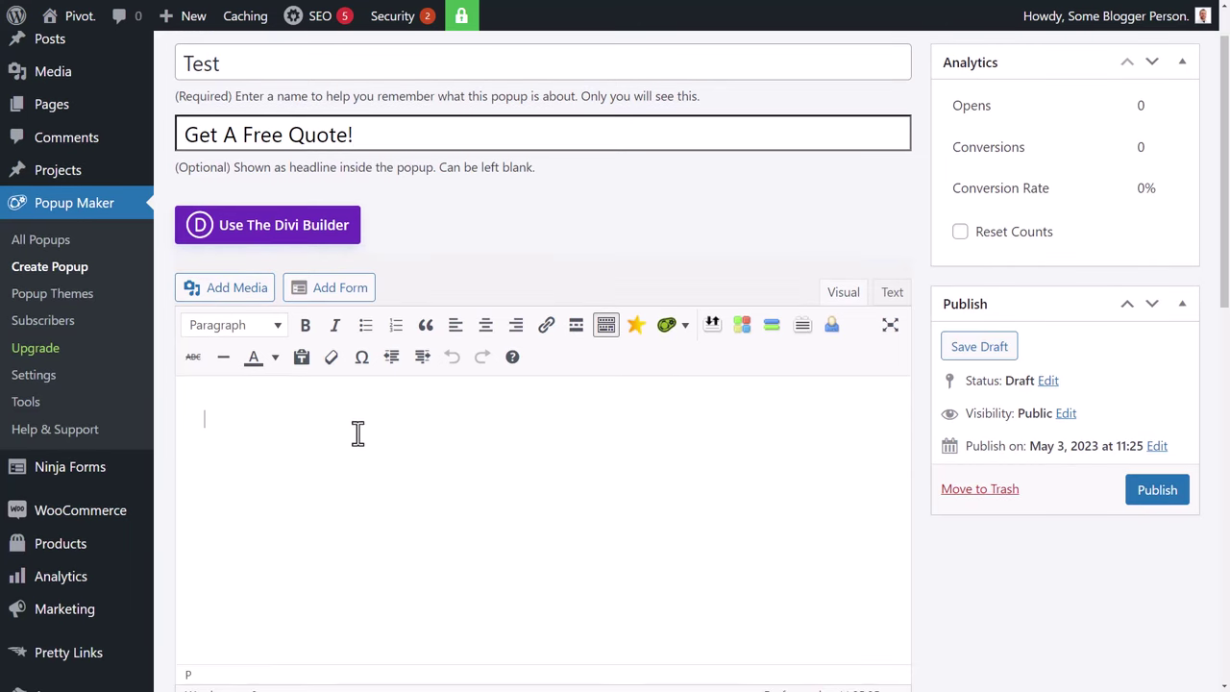
{"action": "left_click", "coordinate": [352, 293]}
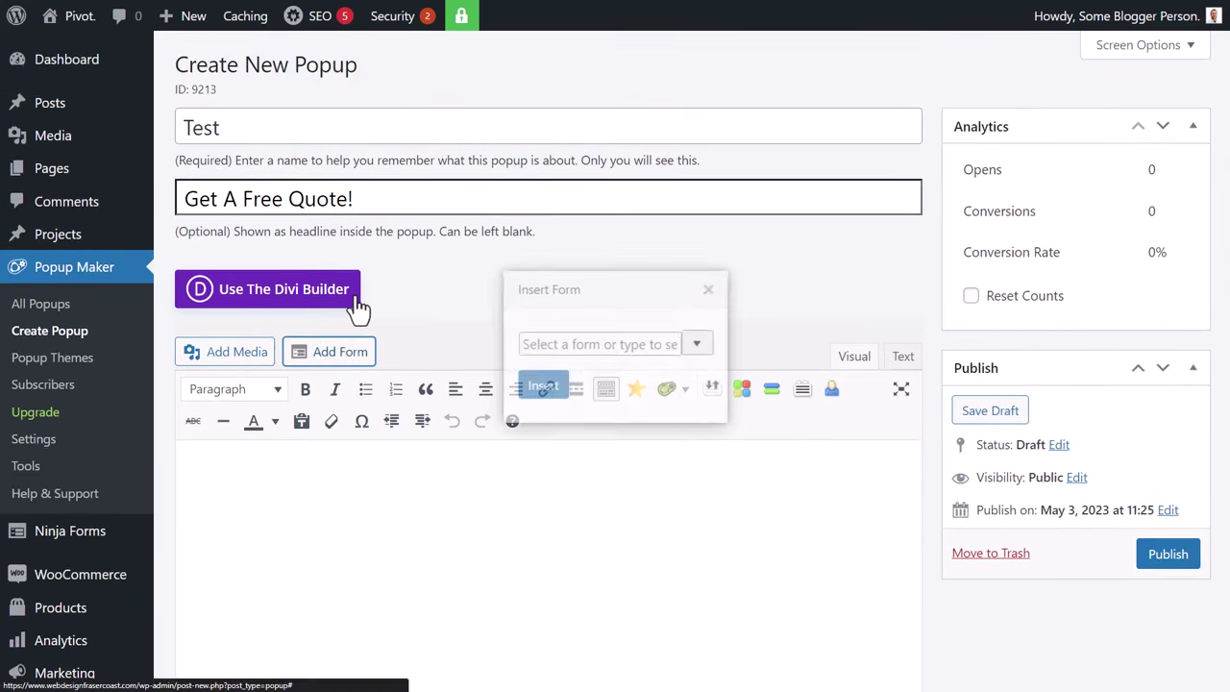
{"action": "left_click", "coordinate": [658, 351]}
{"action": "left_click", "coordinate": [696, 344]}
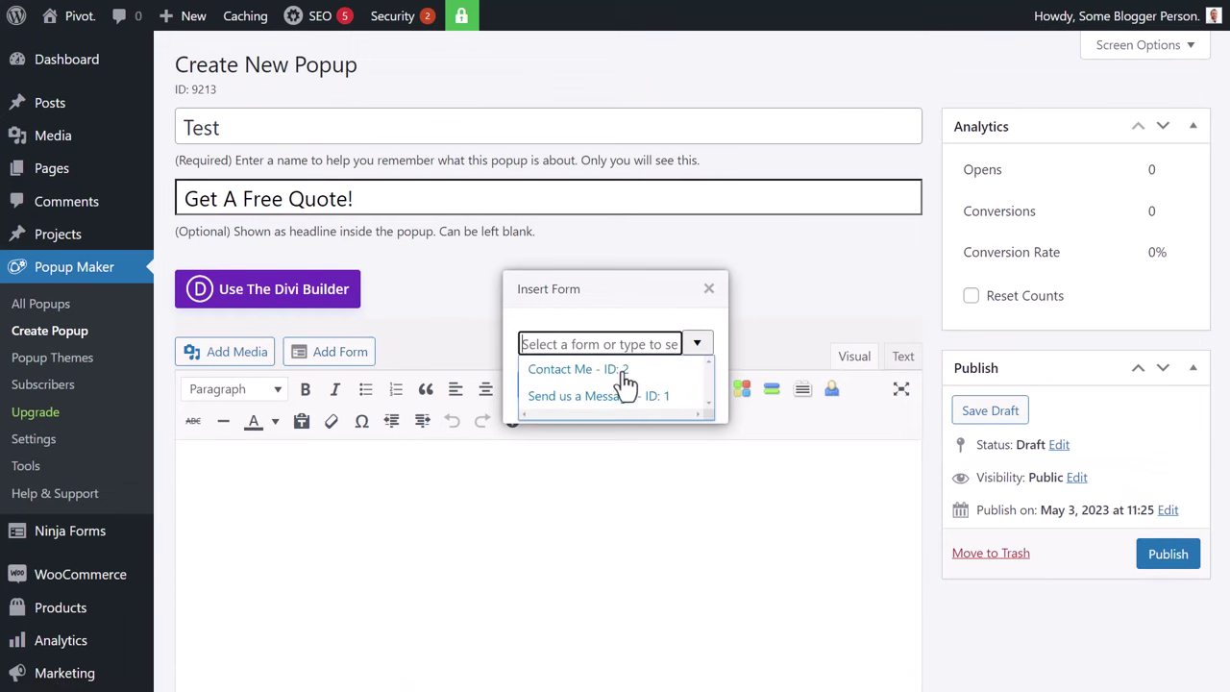
{"action": "left_click", "coordinate": [707, 290]}
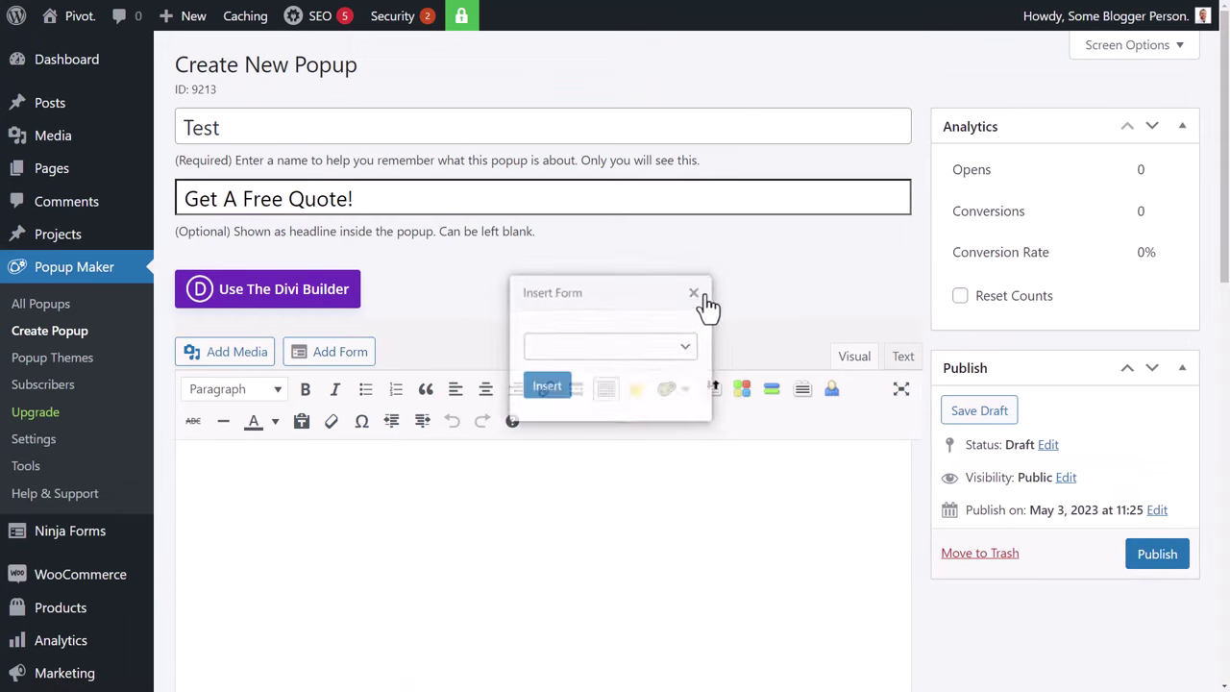
{"action": "left_click", "coordinate": [893, 356]}
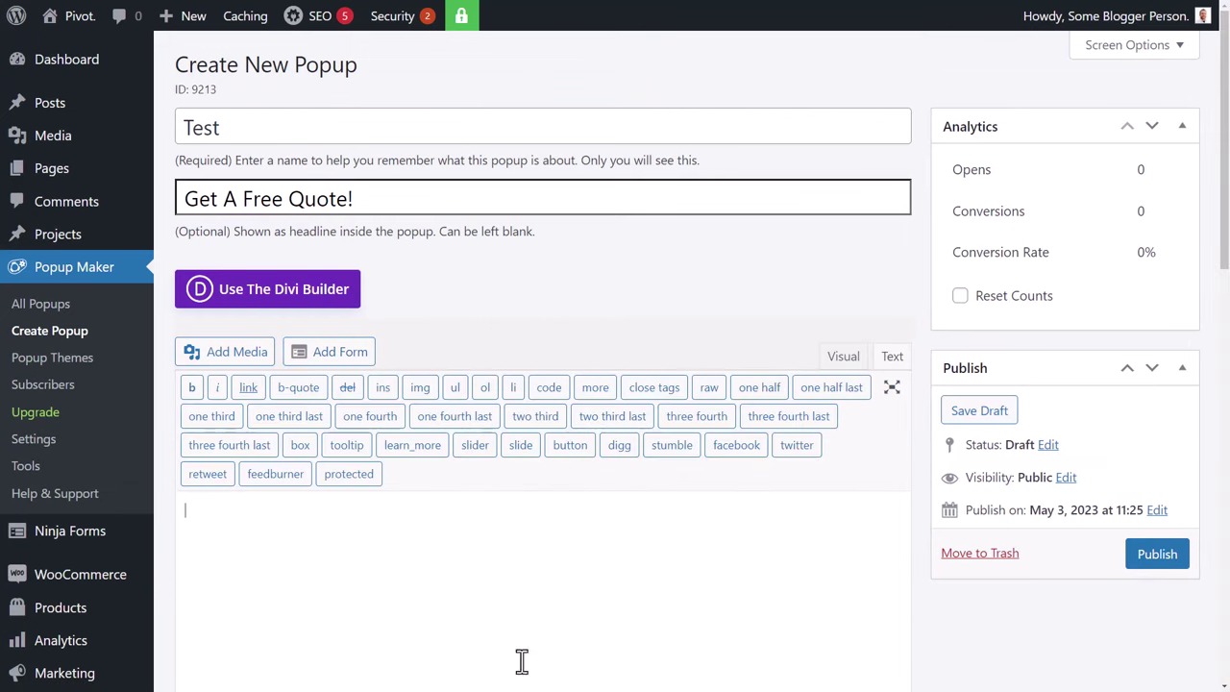
Write "Get a free quote today by contacting us on our contact page!" as the popup's content in the visual editor.
{"action": "left_click", "coordinate": [853, 369]}
{"action": "scroll", "coordinate": [330, 294], "scroll_direction": "down", "scroll_amount": 2}
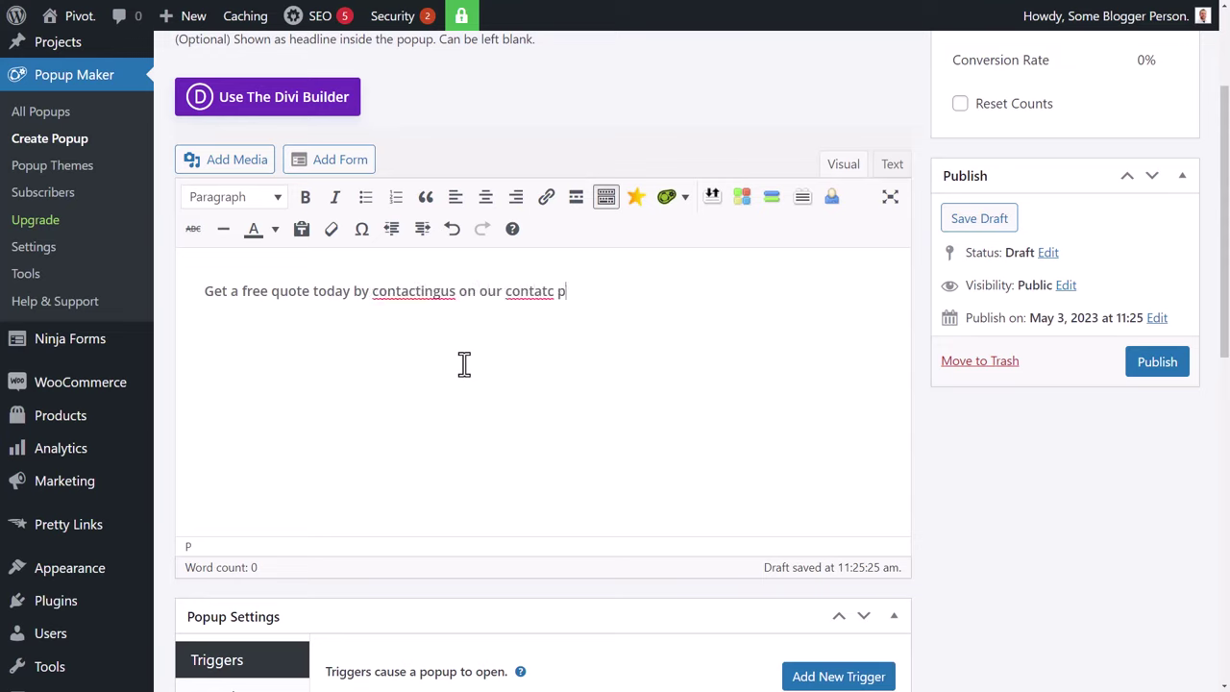
{"action": "left_click", "coordinate": [442, 293]}
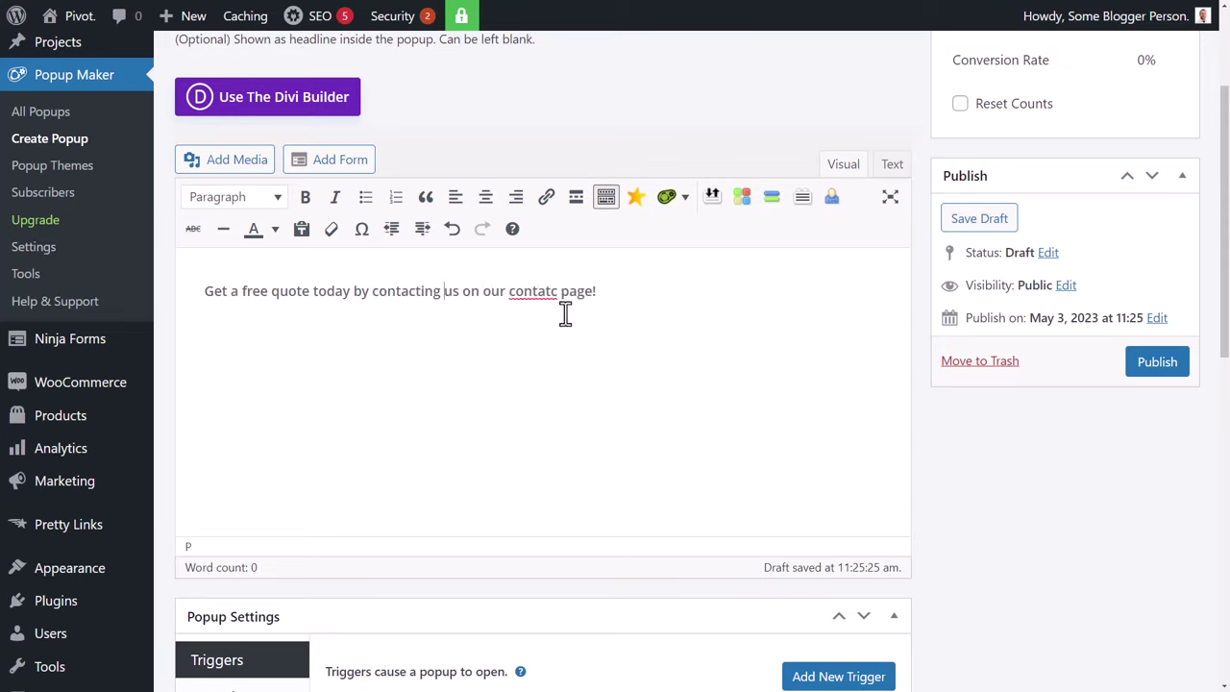
{"action": "left_click_drag", "start_coordinate": [545, 291], "coordinate": [556, 290]}
{"action": "type", "text": "ct"}
Add "Click Here" below the sentence and link it to the site's contact-us page.
{"action": "left_click_drag", "start_coordinate": [285, 342], "coordinate": [205, 342]}
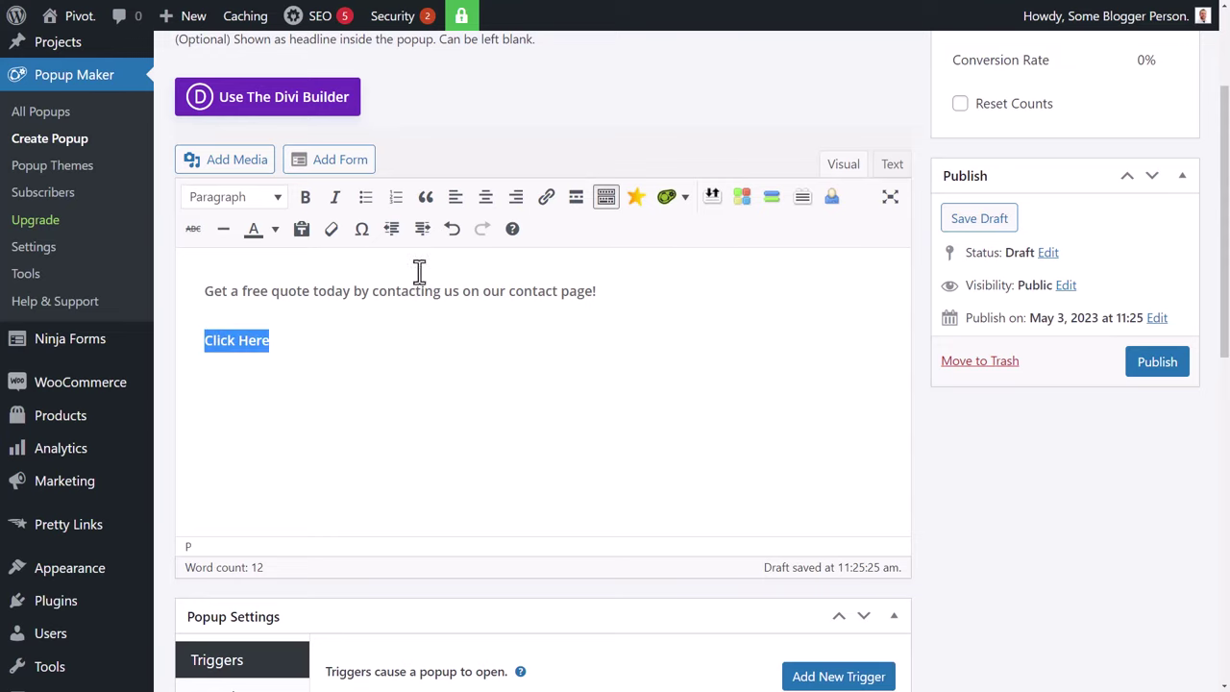
{"action": "left_click", "coordinate": [550, 200]}
{"action": "type", "text": "contact"}
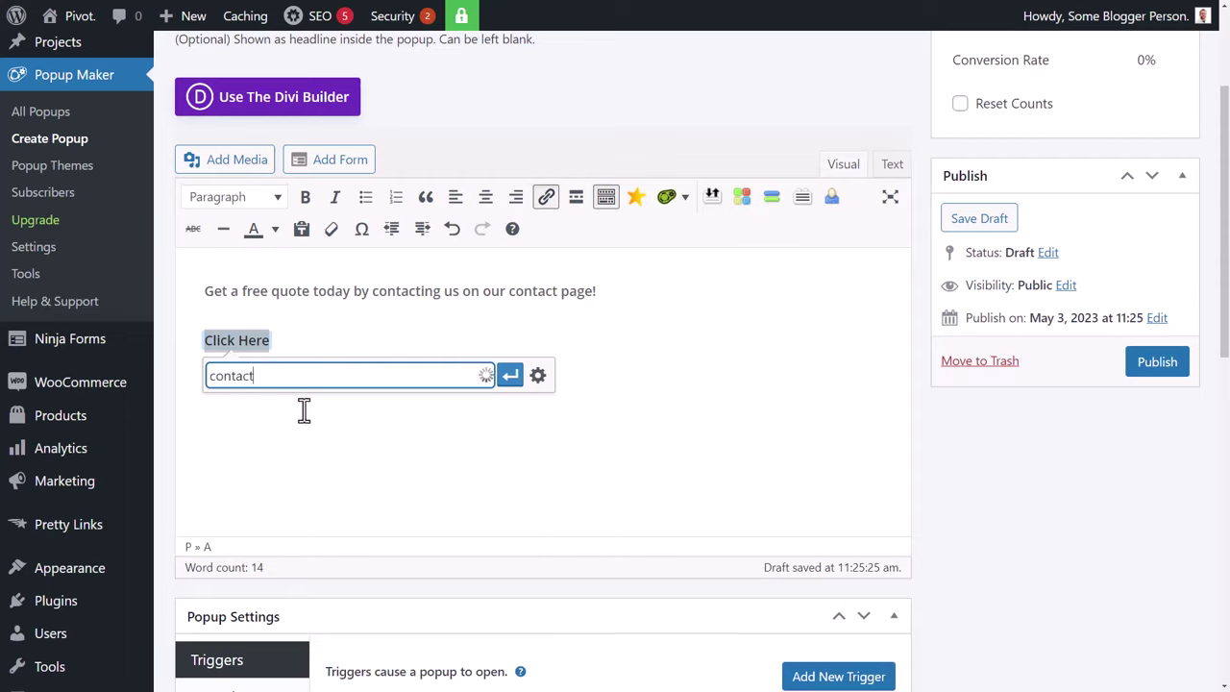
{"action": "left_click", "coordinate": [257, 423]}
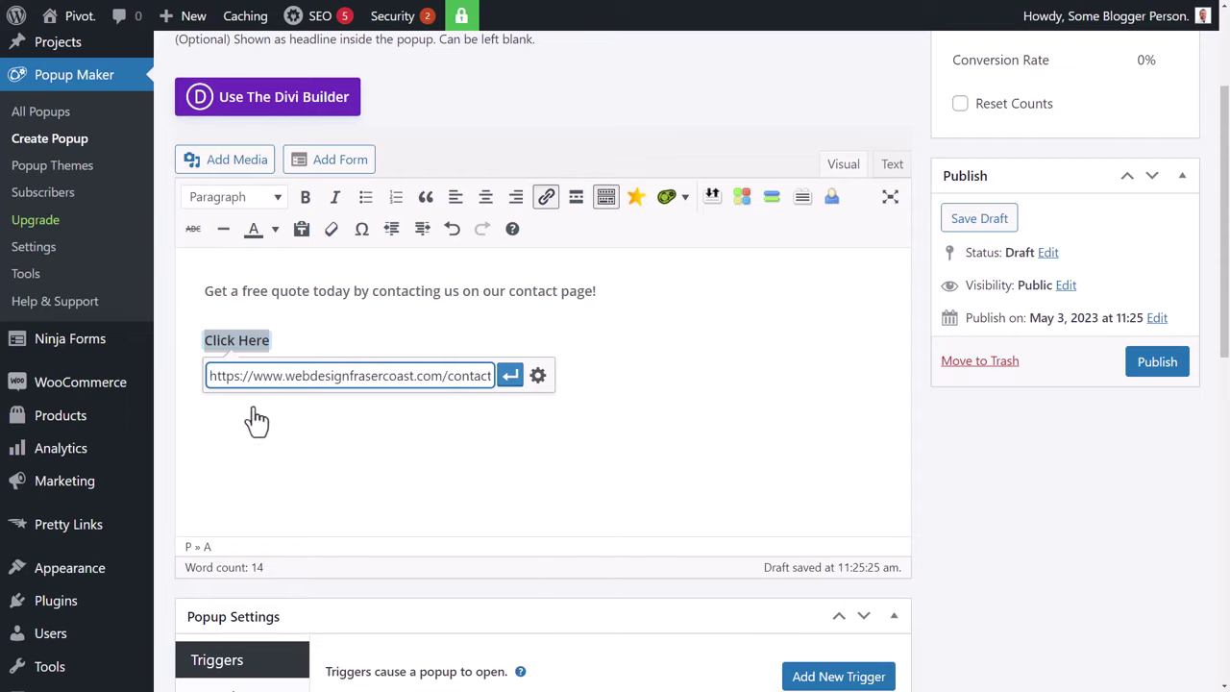
{"action": "left_click", "coordinate": [511, 376]}
Center-align the quote sentence and the "Click Here" link.
{"action": "left_click_drag", "start_coordinate": [327, 337], "coordinate": [289, 290]}
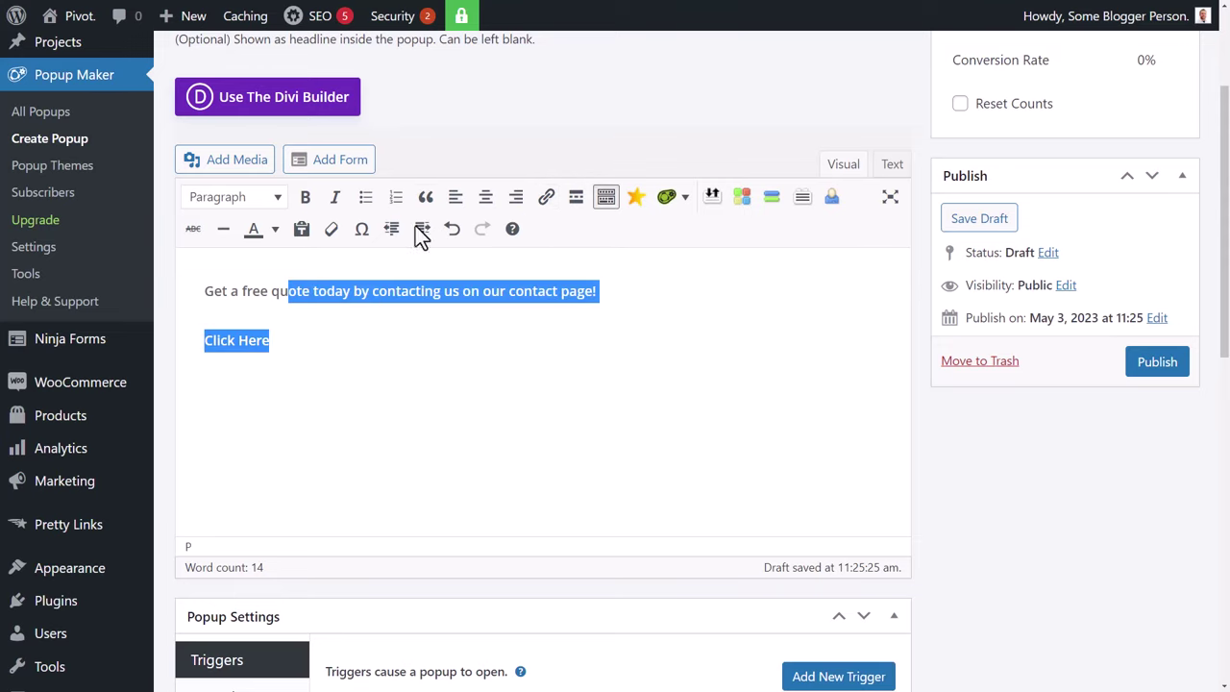
{"action": "left_click", "coordinate": [485, 196]}
{"action": "left_click", "coordinate": [570, 429]}
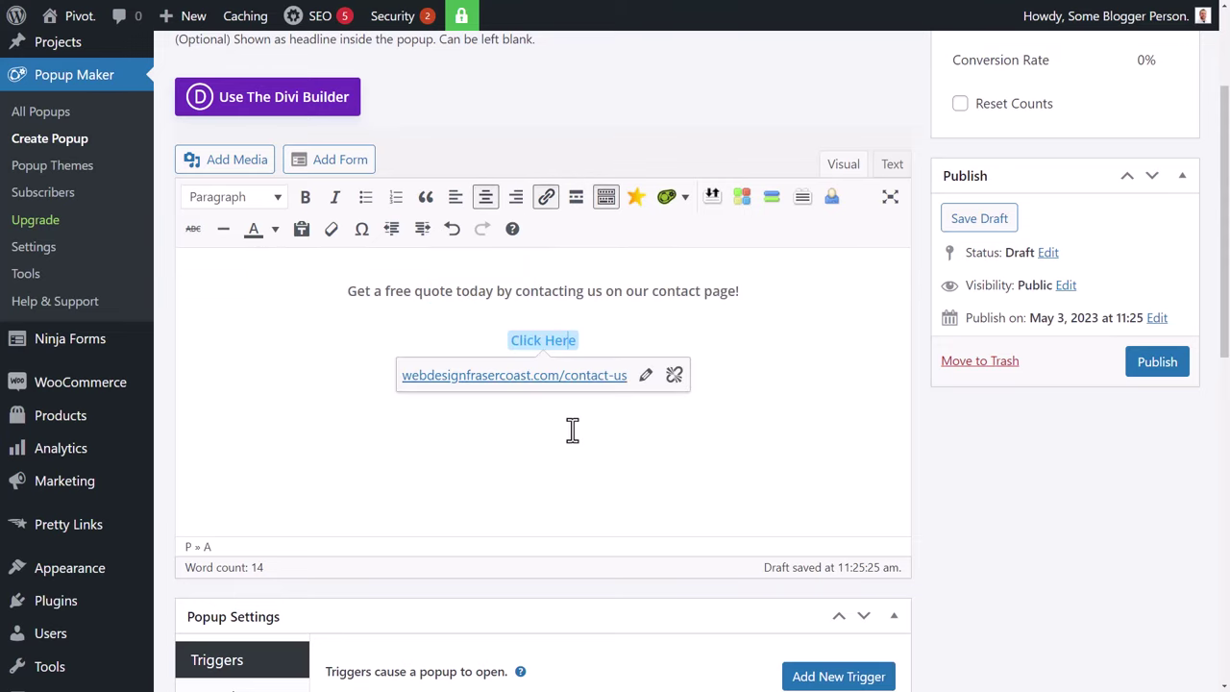
{"action": "left_click", "coordinate": [607, 293]}
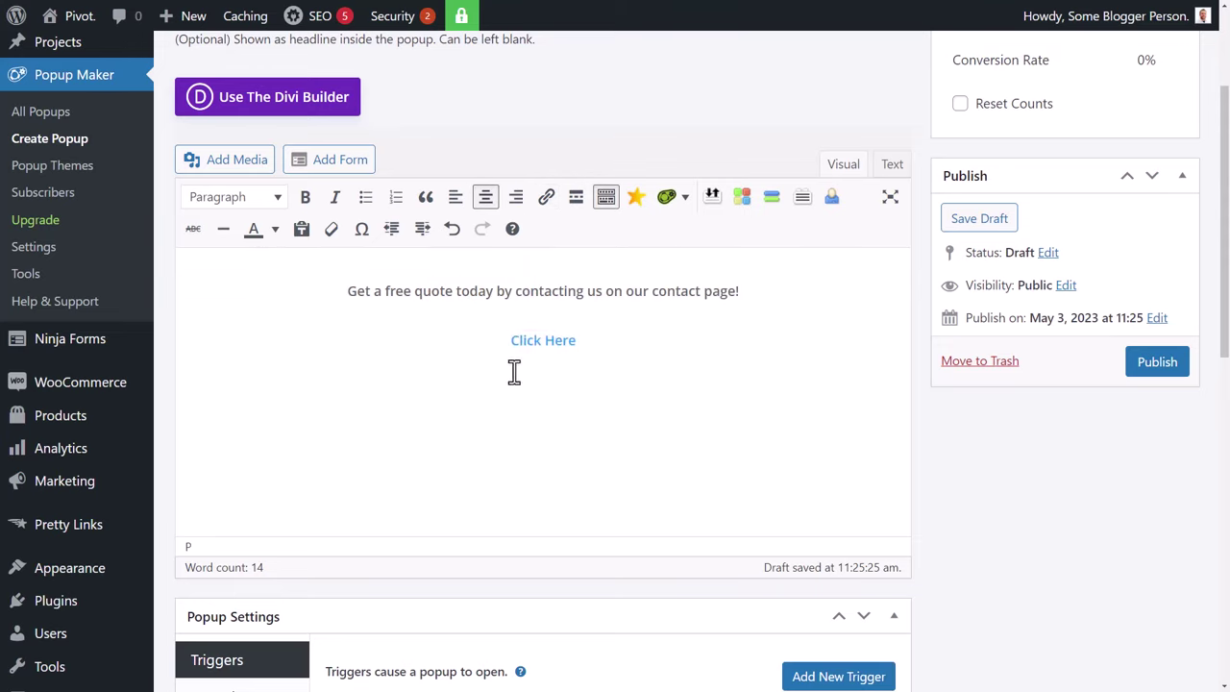
Examine the HTML code of the "Click Here" link and return to the visual editor.
{"action": "left_click_drag", "start_coordinate": [622, 343], "coordinate": [513, 351]}
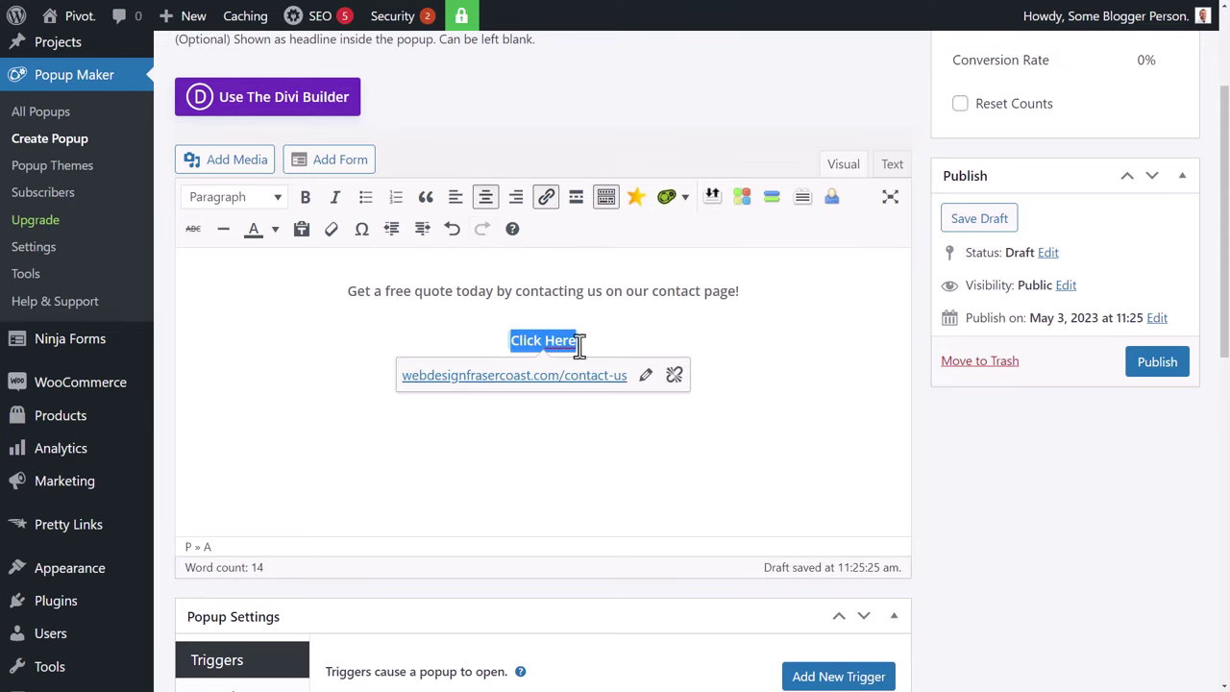
{"action": "left_click", "coordinate": [890, 164]}
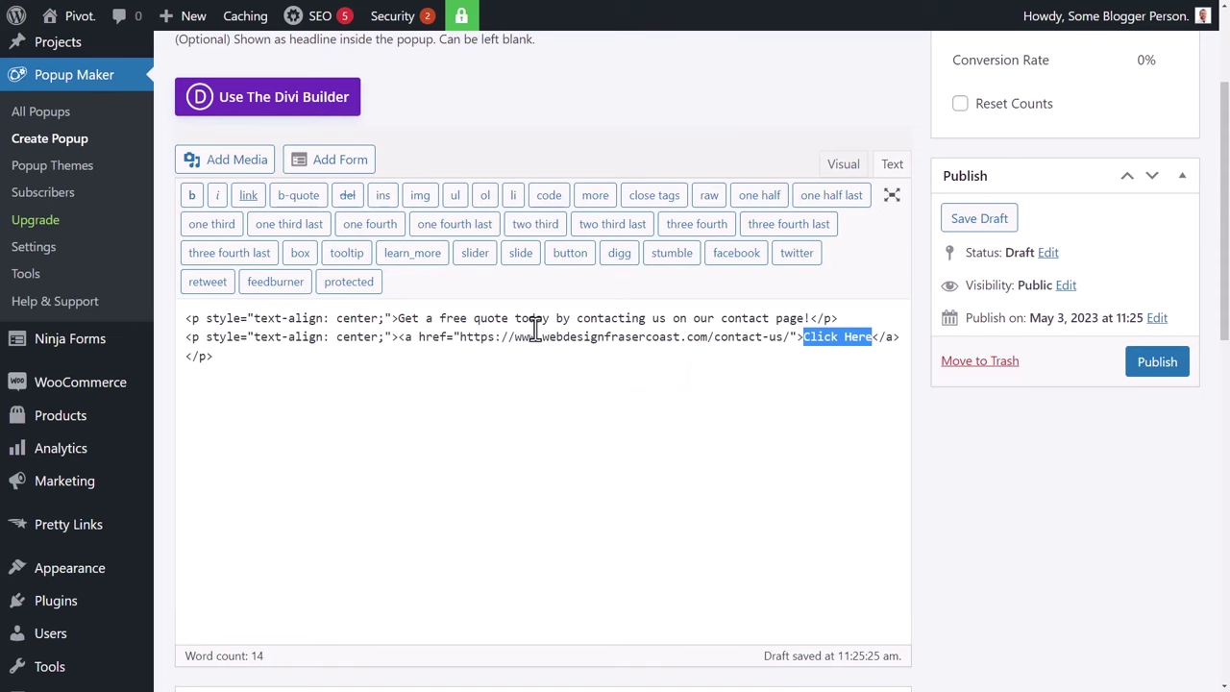
{"action": "left_click", "coordinate": [843, 164]}
{"action": "left_click", "coordinate": [704, 351]}
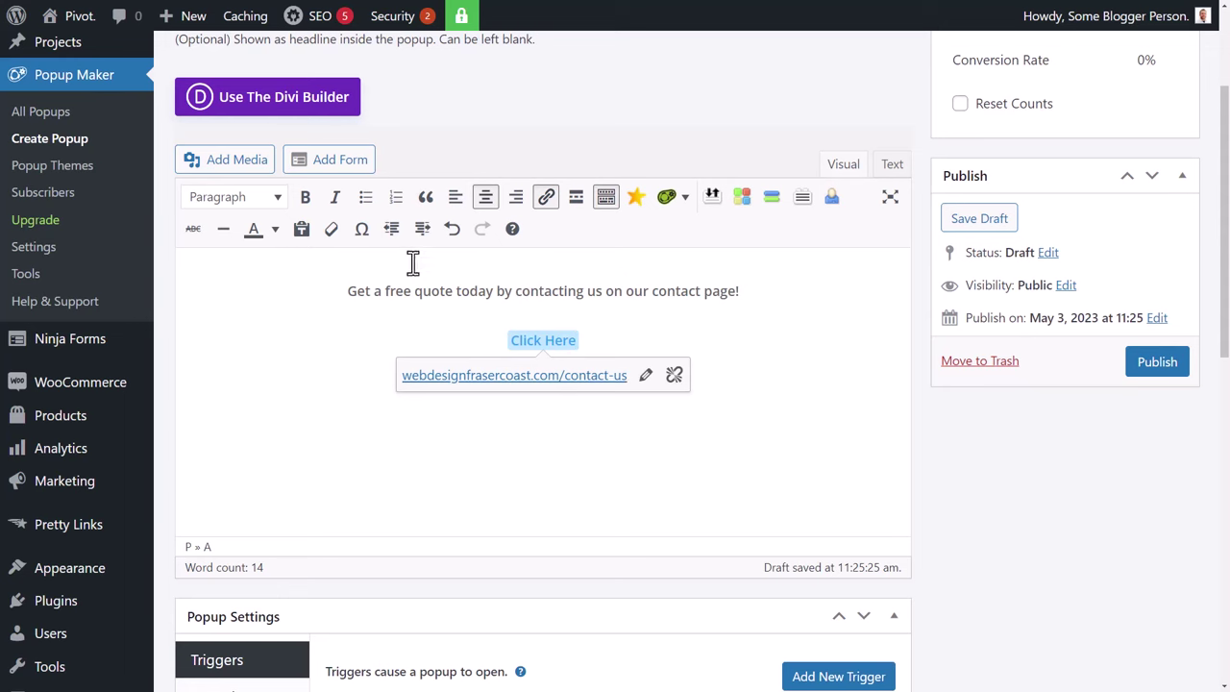
{"action": "scroll", "coordinate": [462, 291], "scroll_direction": "down", "scroll_amount": 2}
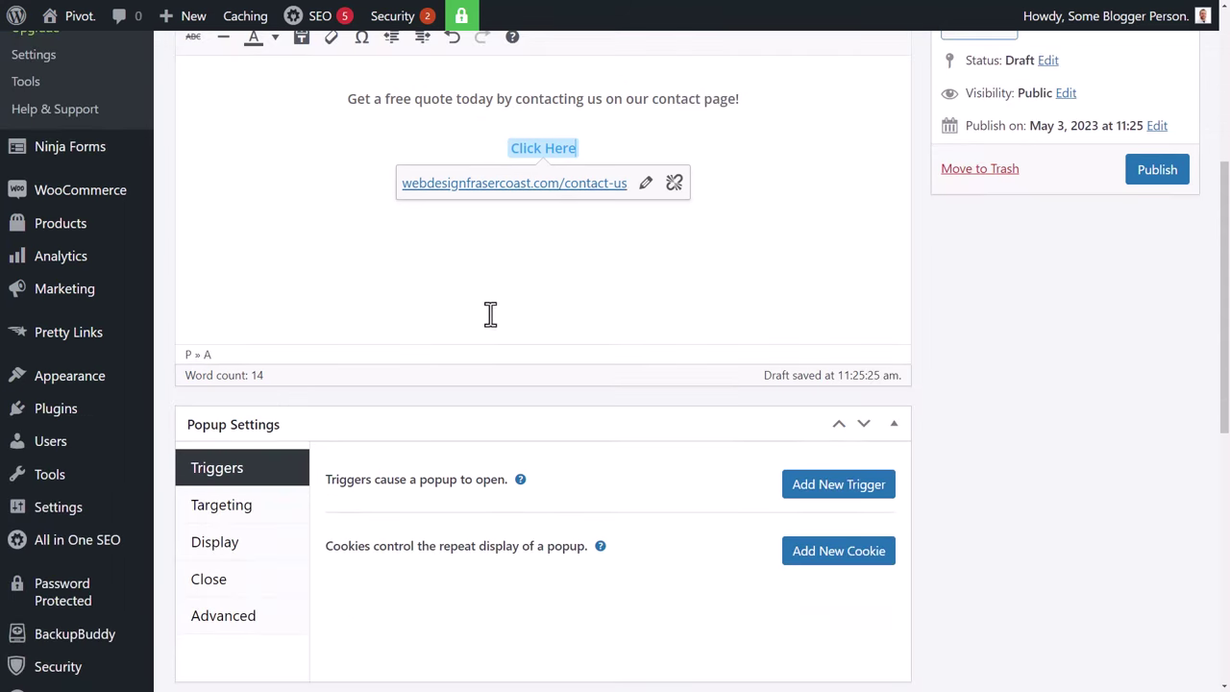
{"action": "scroll", "coordinate": [535, 336], "scroll_direction": "up", "scroll_amount": 3}
{"action": "scroll", "coordinate": [537, 336], "scroll_direction": "down", "scroll_amount": 3}
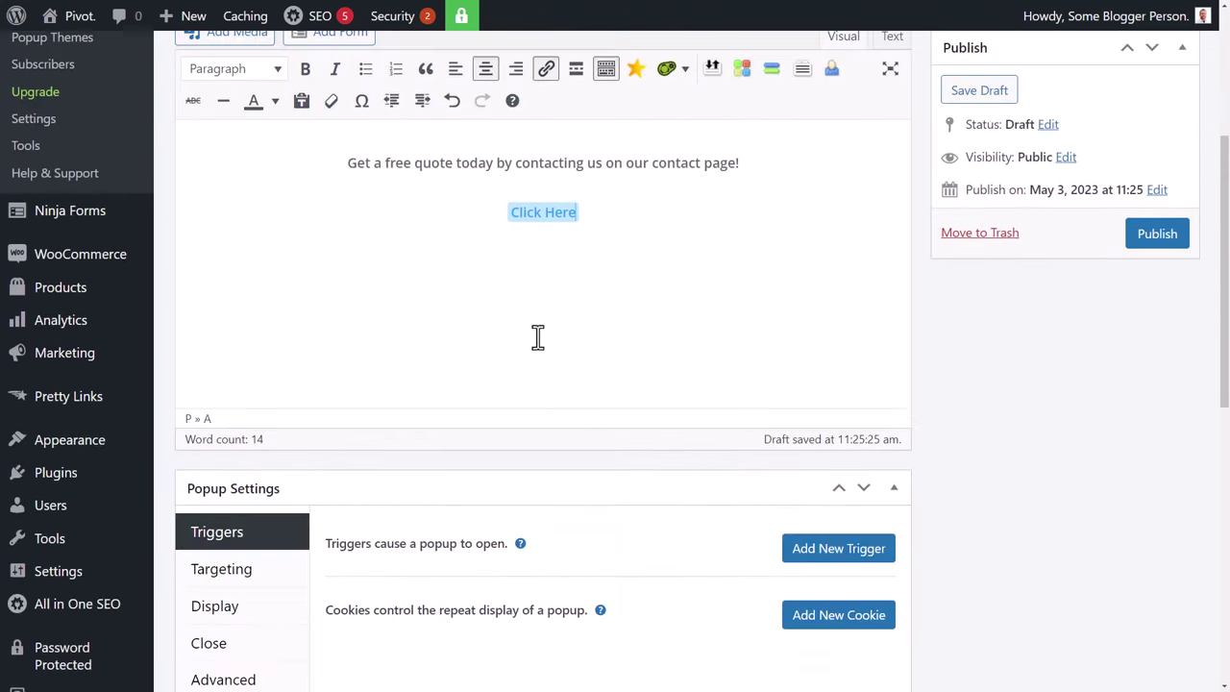
{"action": "scroll", "coordinate": [537, 336], "scroll_direction": "up", "scroll_amount": 3}
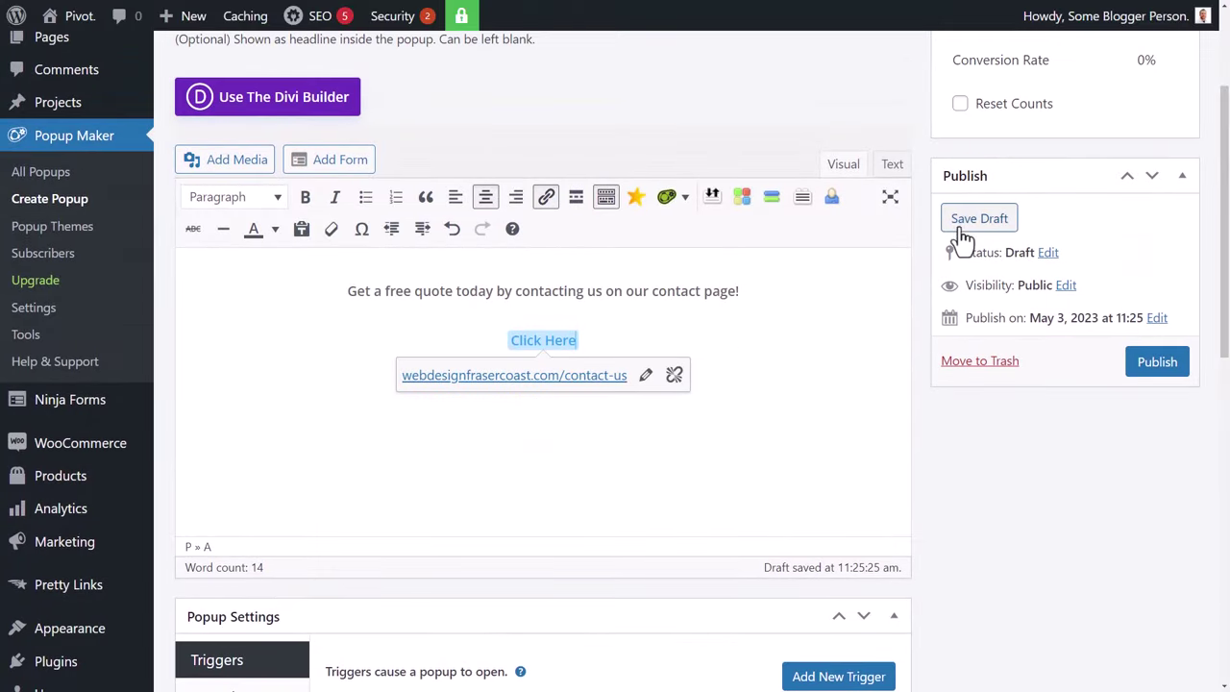
{"action": "scroll", "coordinate": [582, 499], "scroll_direction": "down", "scroll_amount": 3}
{"action": "scroll", "coordinate": [626, 519], "scroll_direction": "up", "scroll_amount": 4}
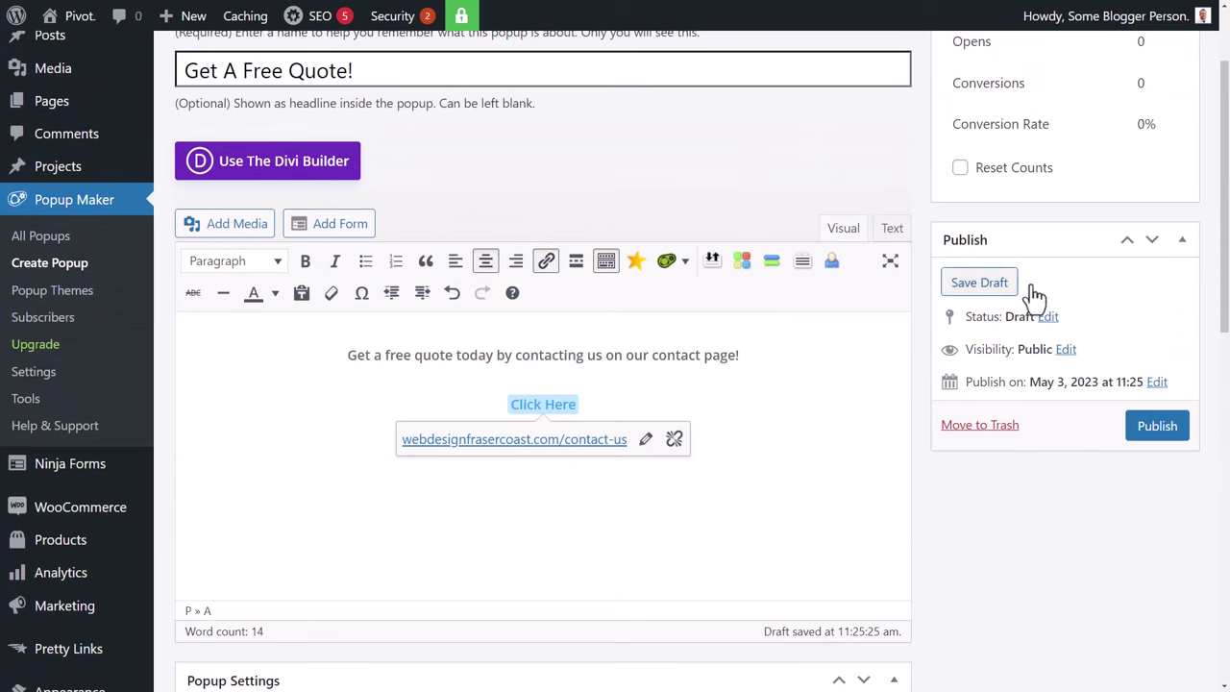
Add a Click Open trigger with a cookie that stops showing the popup On Popup Close, leaving extra CSS selectors empty.
{"action": "scroll", "coordinate": [653, 467], "scroll_direction": "down", "scroll_amount": 3}
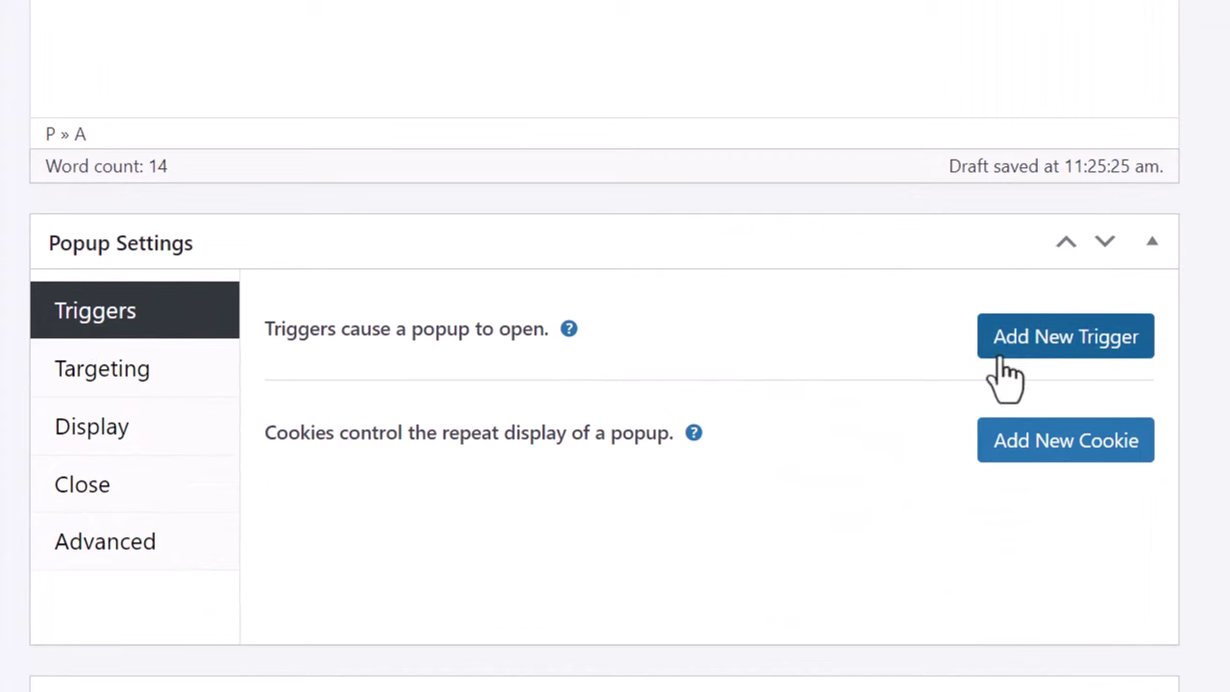
{"action": "left_click", "coordinate": [1005, 363]}
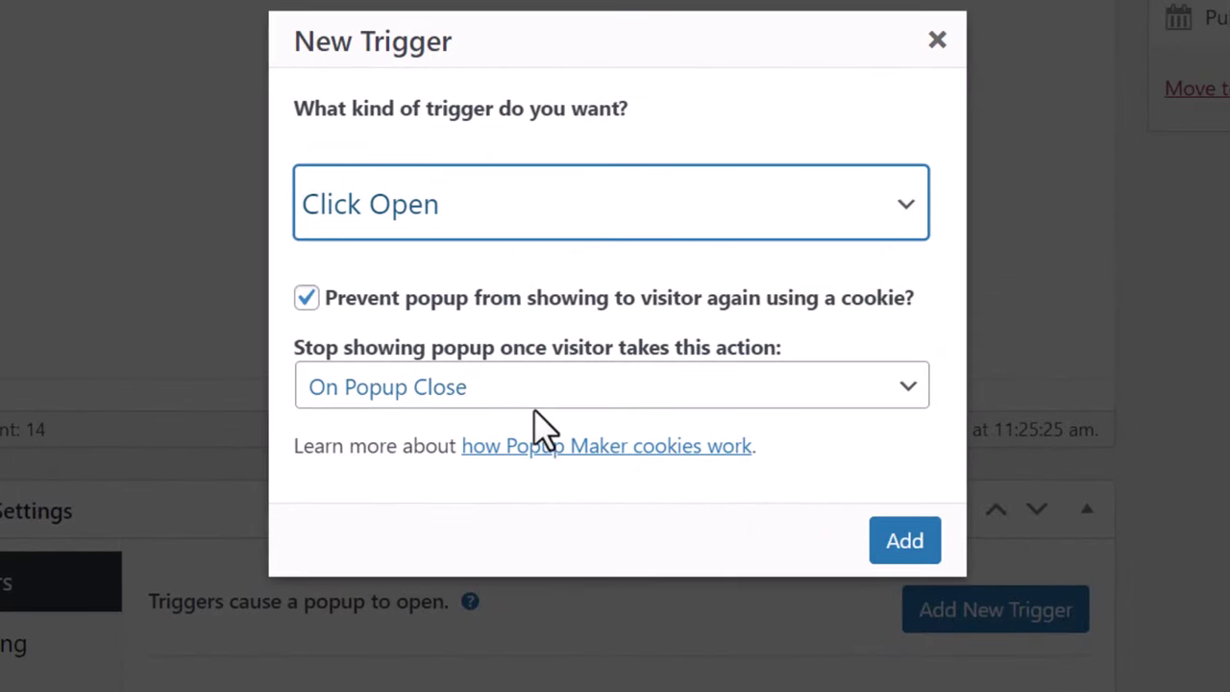
{"action": "left_click", "coordinate": [531, 399]}
{"action": "left_click", "coordinate": [532, 399]}
{"action": "left_click", "coordinate": [489, 233]}
{"action": "left_click", "coordinate": [487, 233]}
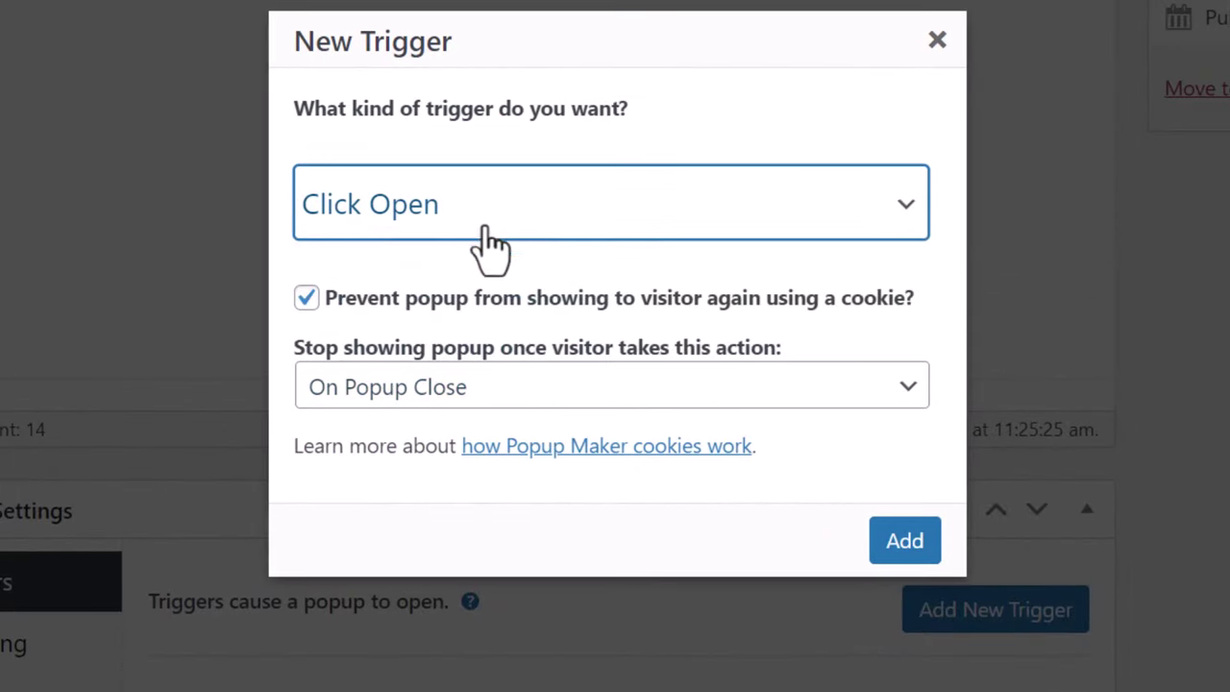
{"action": "left_click", "coordinate": [906, 543]}
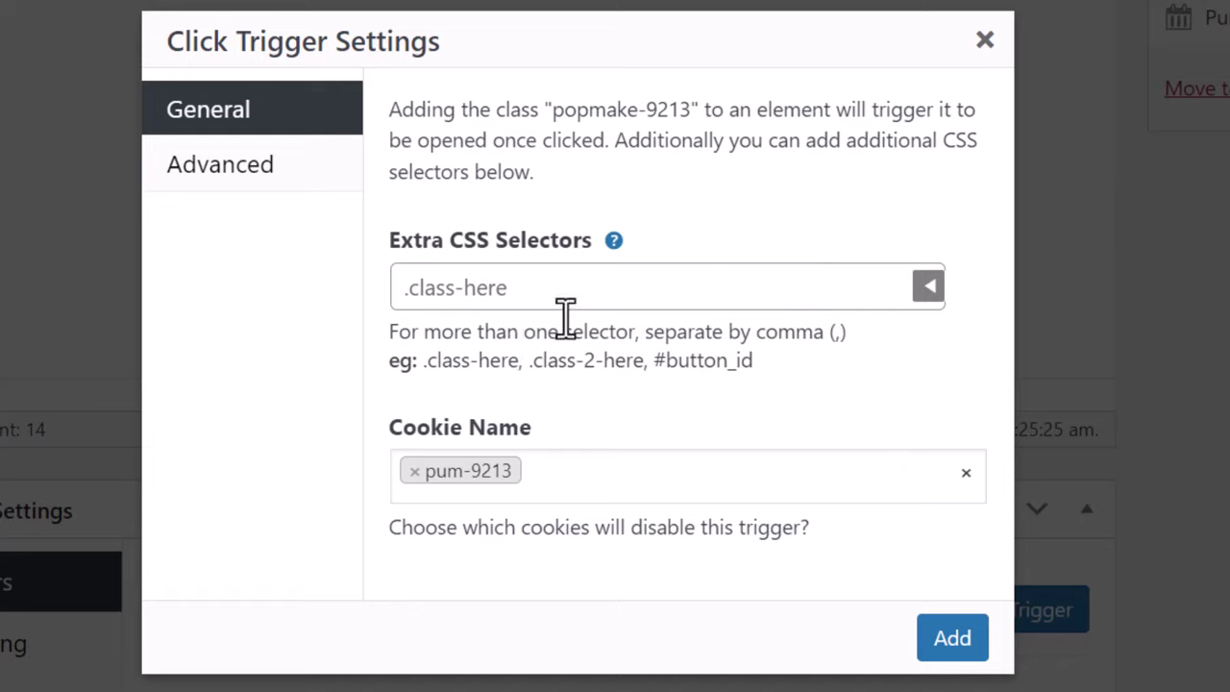
{"action": "left_click", "coordinate": [251, 188]}
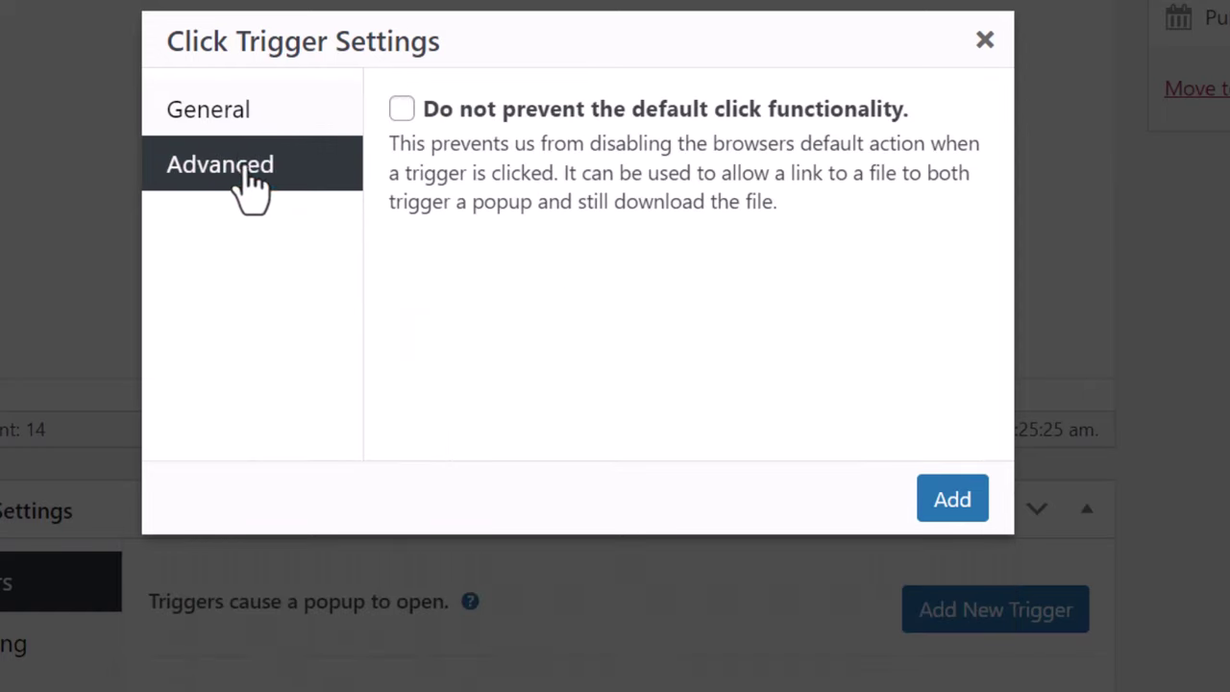
{"action": "left_click", "coordinate": [248, 120]}
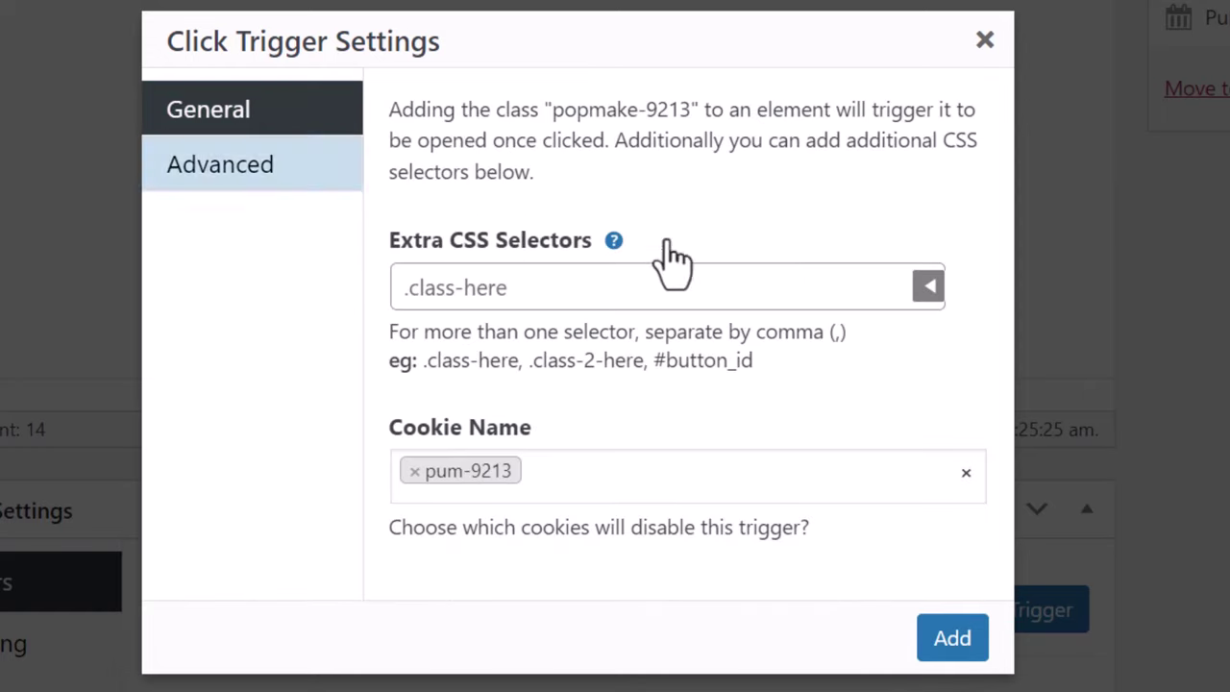
{"action": "left_click", "coordinate": [952, 638]}
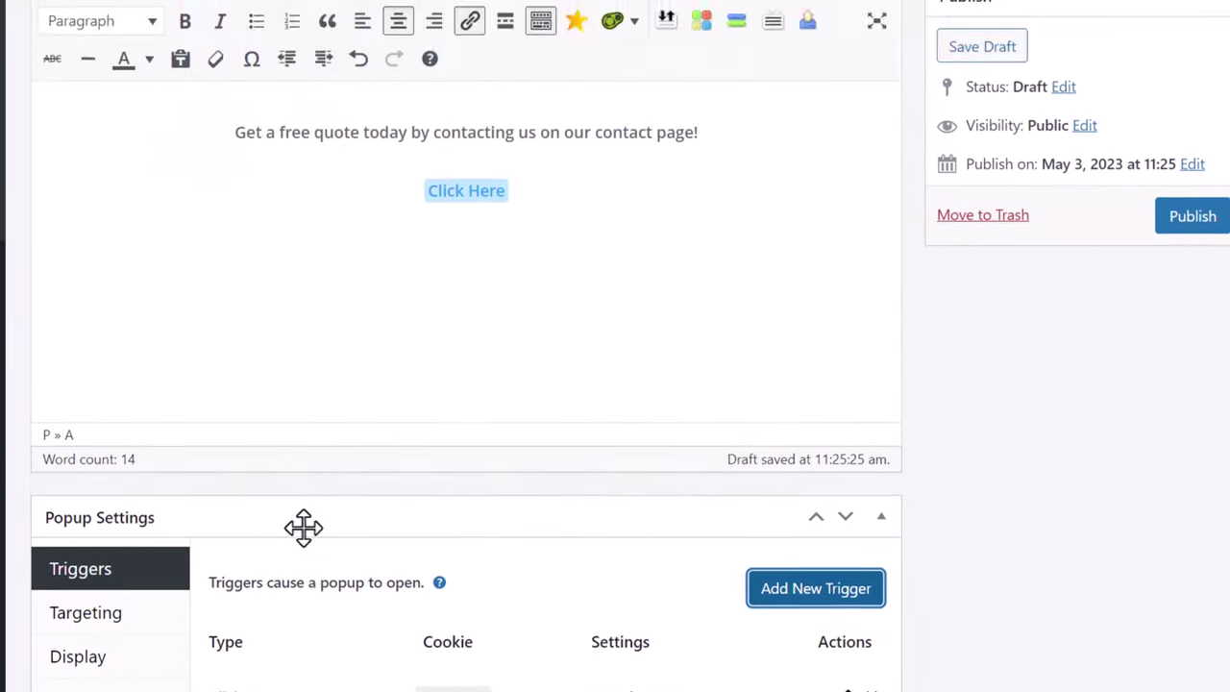
Set the On Popup Close cookie's time to 3 days and update the cookie.
{"action": "scroll", "coordinate": [303, 527], "scroll_direction": "down", "scroll_amount": 3}
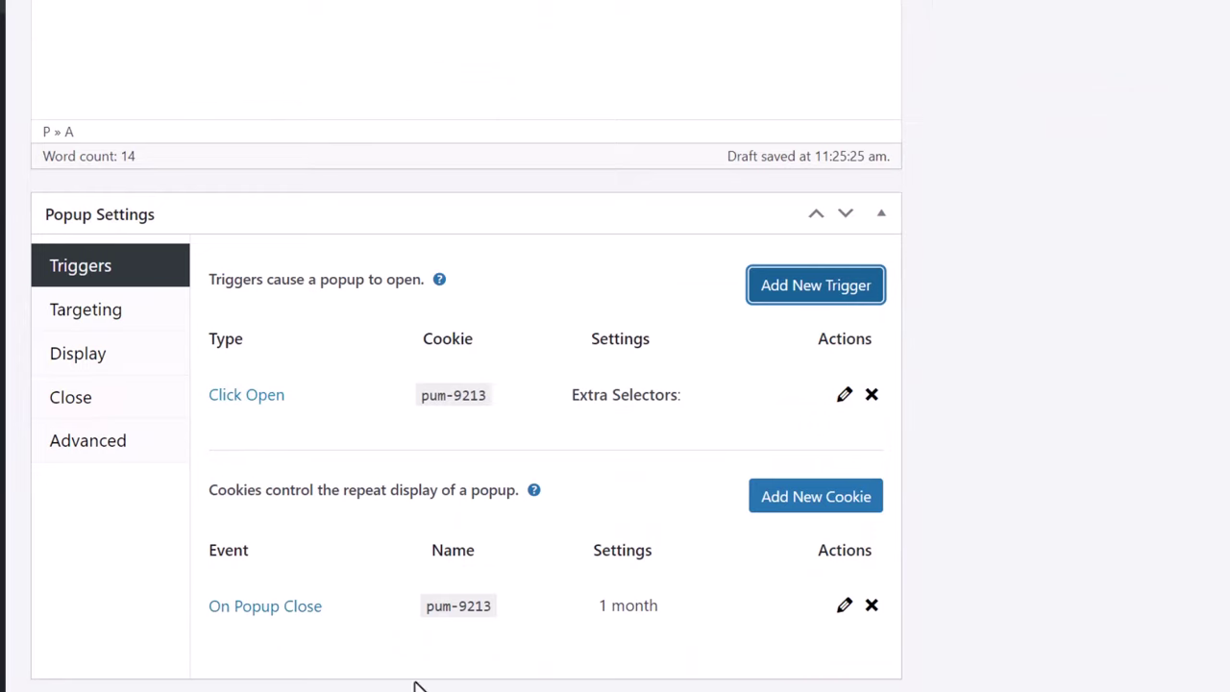
{"action": "scroll", "coordinate": [416, 684], "scroll_direction": "down", "scroll_amount": 2}
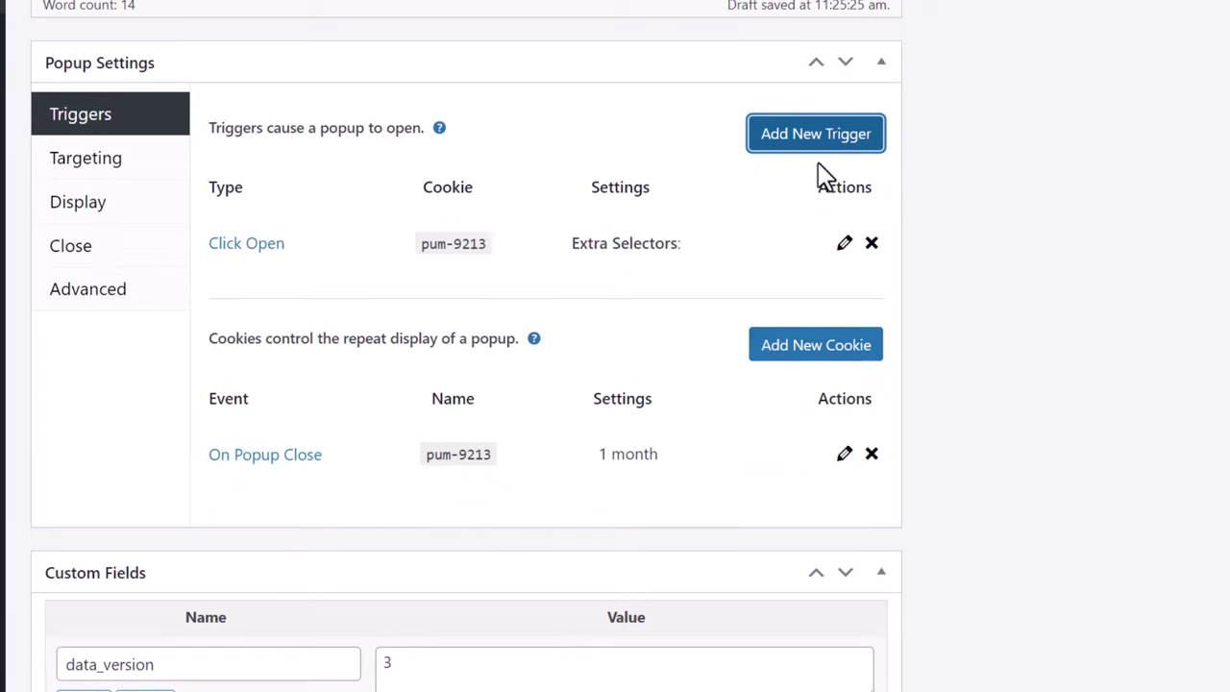
{"action": "left_click", "coordinate": [844, 453]}
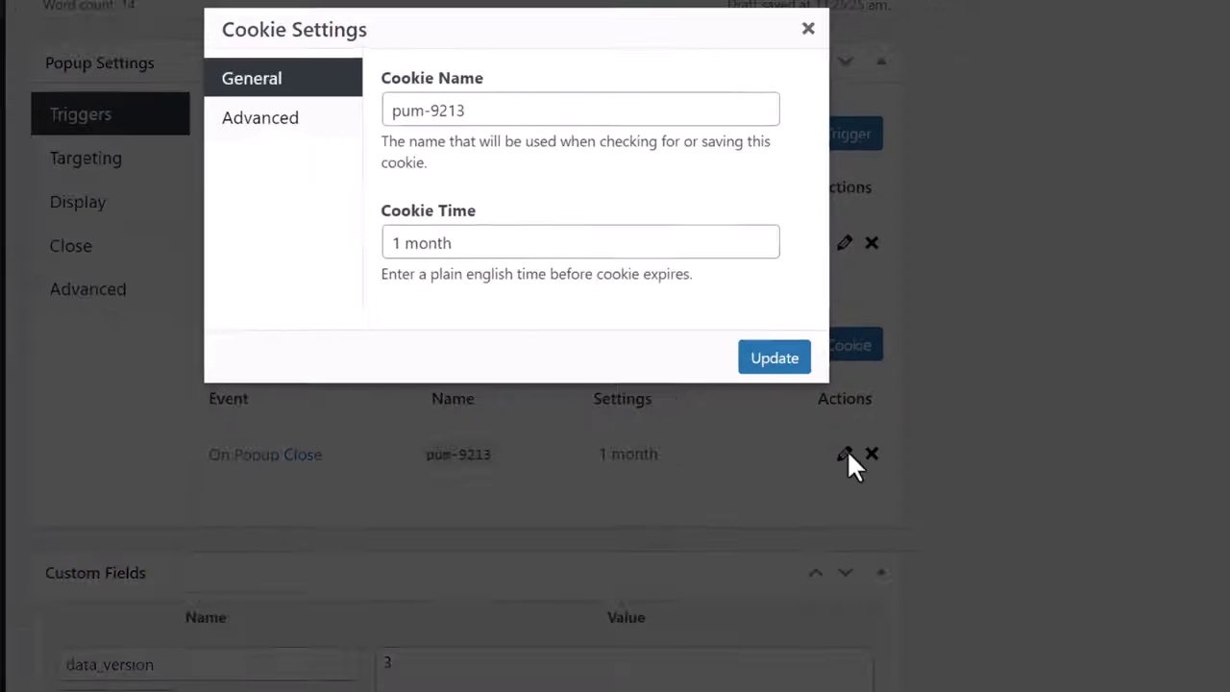
{"action": "left_click", "coordinate": [552, 198]}
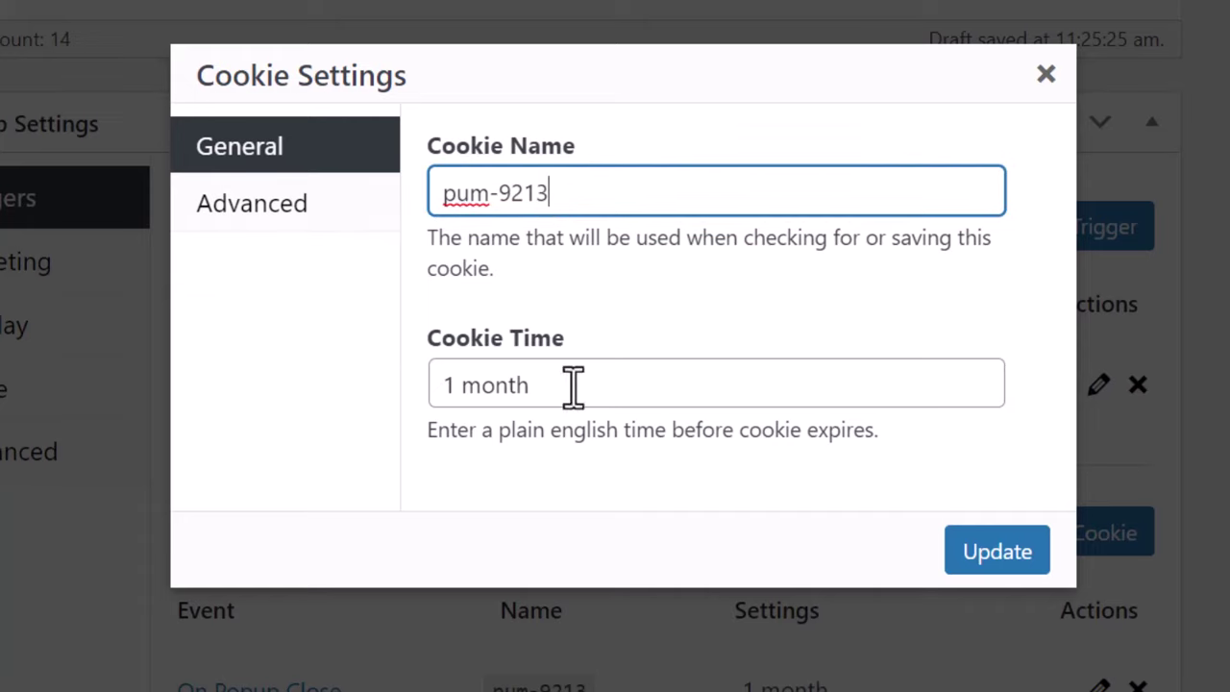
{"action": "left_click_drag", "start_coordinate": [545, 385], "coordinate": [431, 406]}
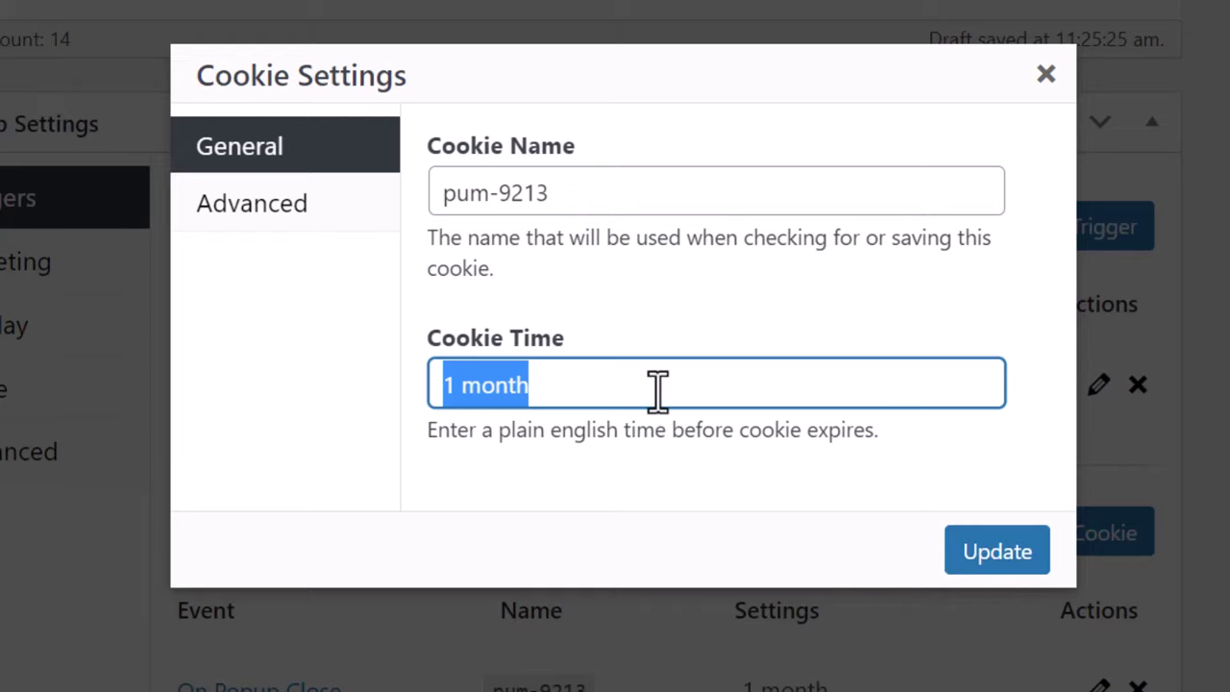
{"action": "left_click", "coordinate": [522, 389]}
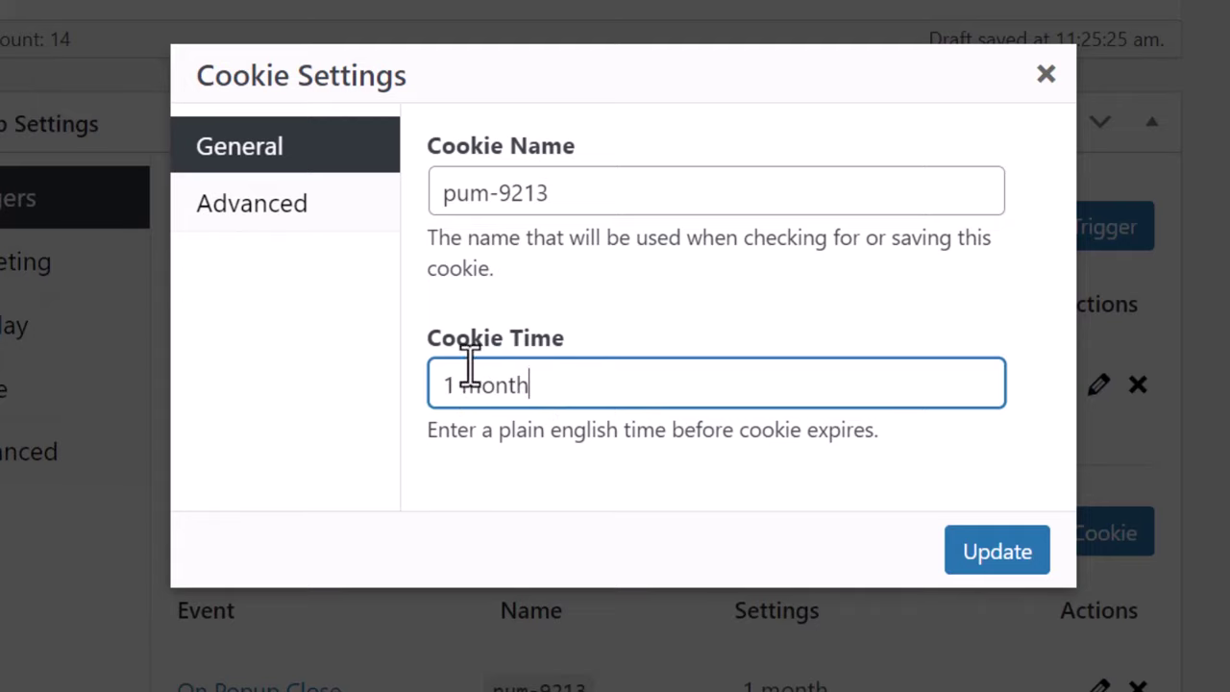
{"action": "left_click_drag", "start_coordinate": [538, 384], "coordinate": [385, 381]}
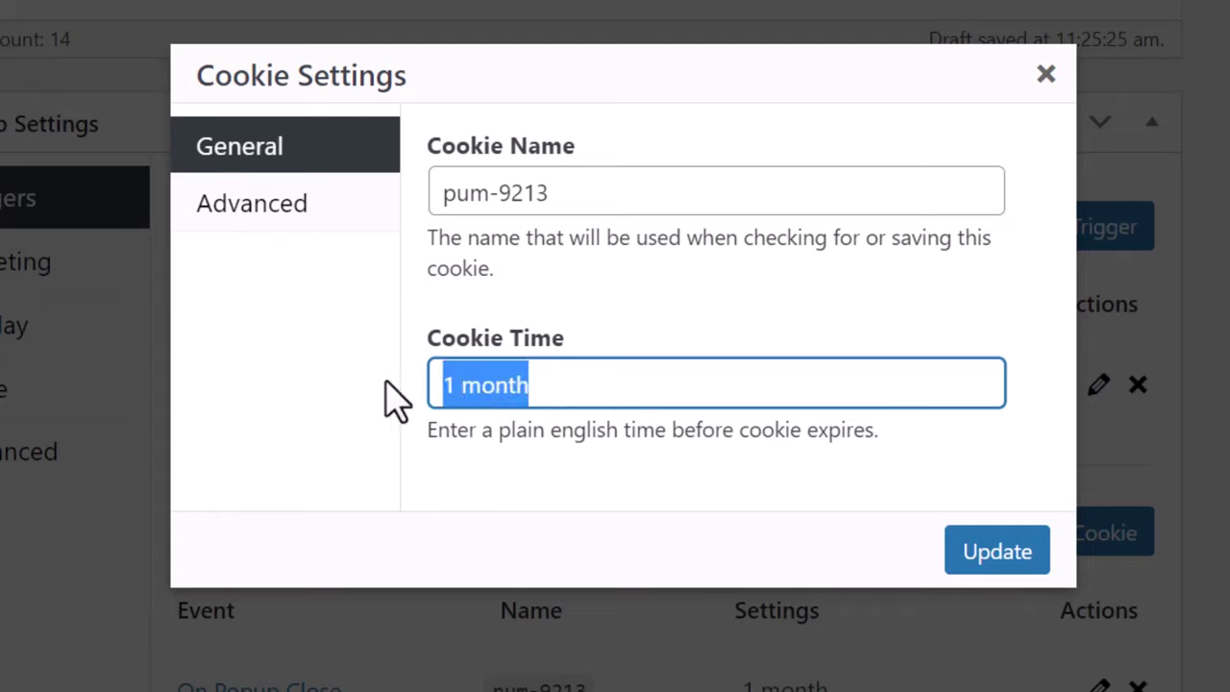
{"action": "type", "text": "3 days"}
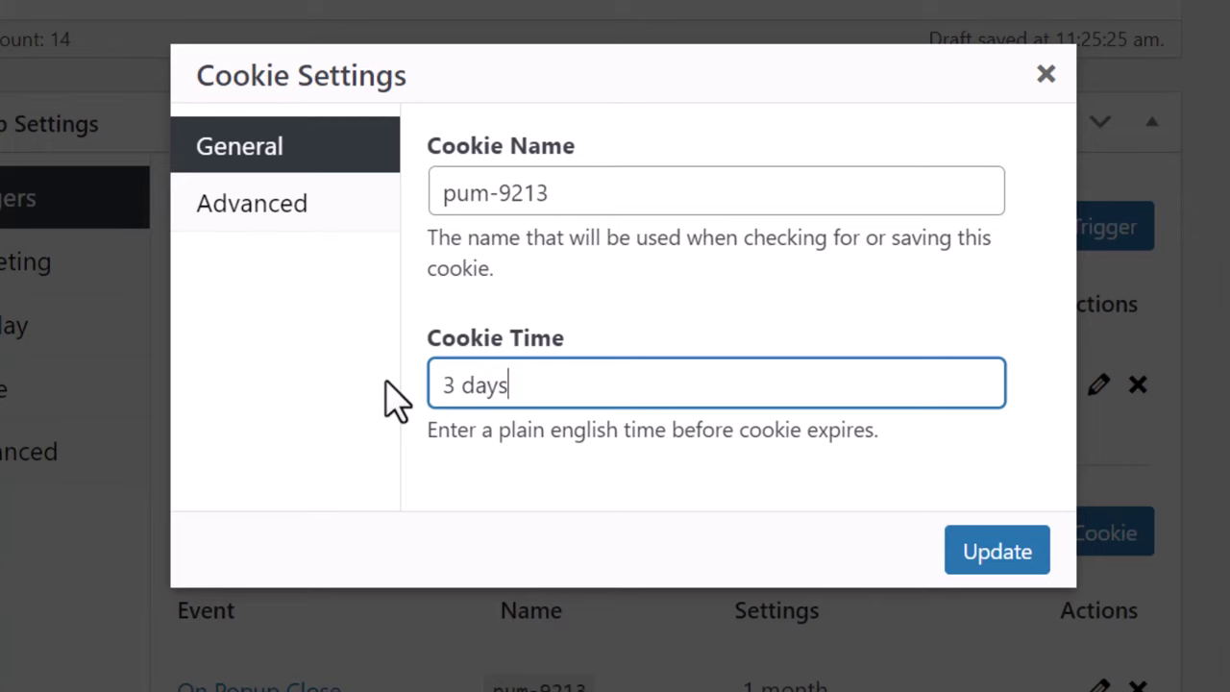
{"action": "left_click", "coordinate": [274, 219]}
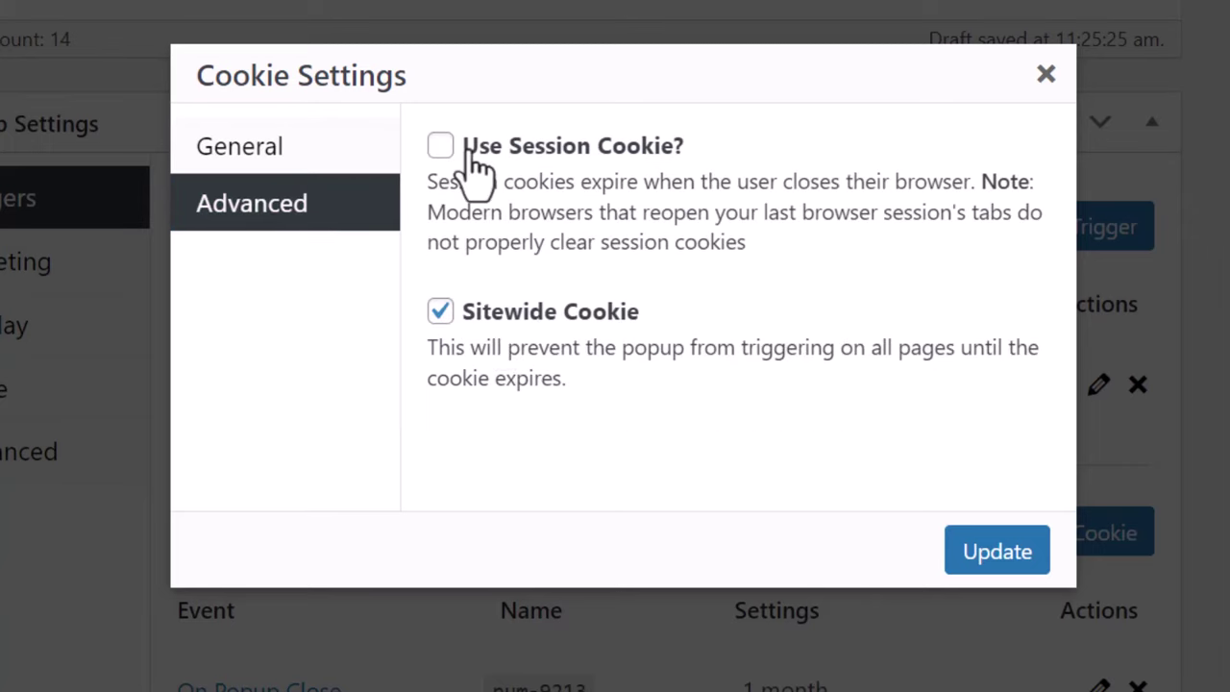
{"action": "left_click", "coordinate": [294, 154]}
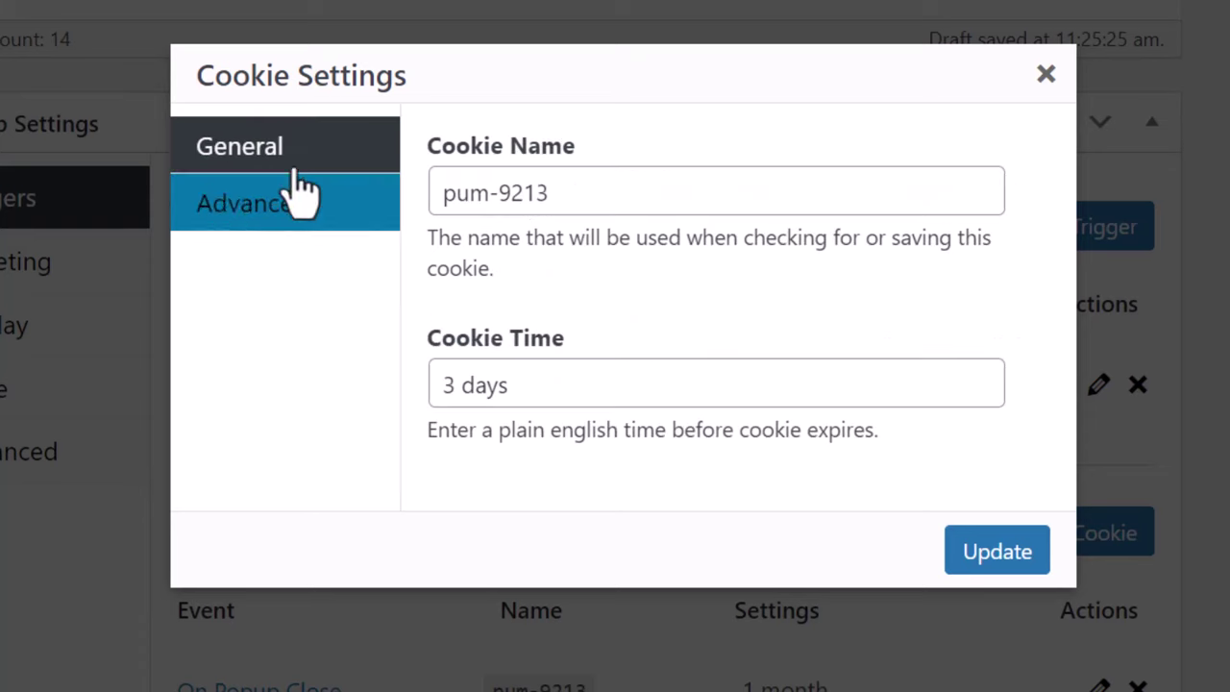
{"action": "left_click", "coordinate": [999, 546]}
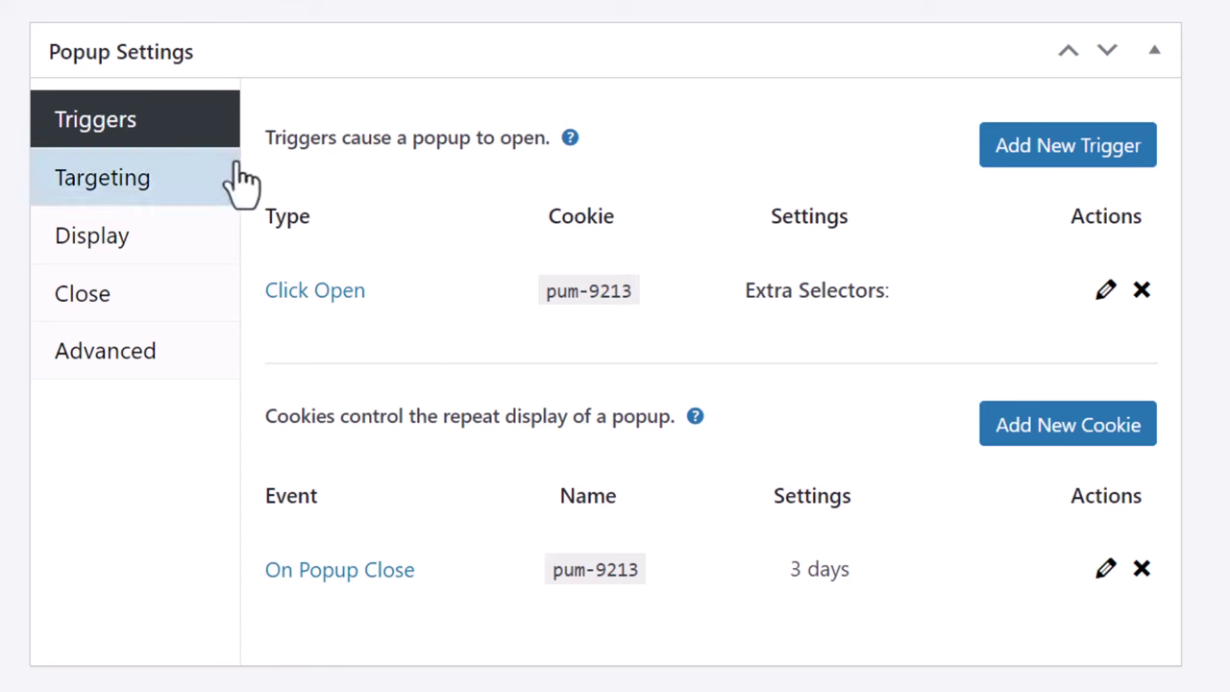
Examine the popup's targeting conditions and device options without choosing any.
{"action": "left_click", "coordinate": [130, 202]}
{"action": "left_click", "coordinate": [91, 201]}
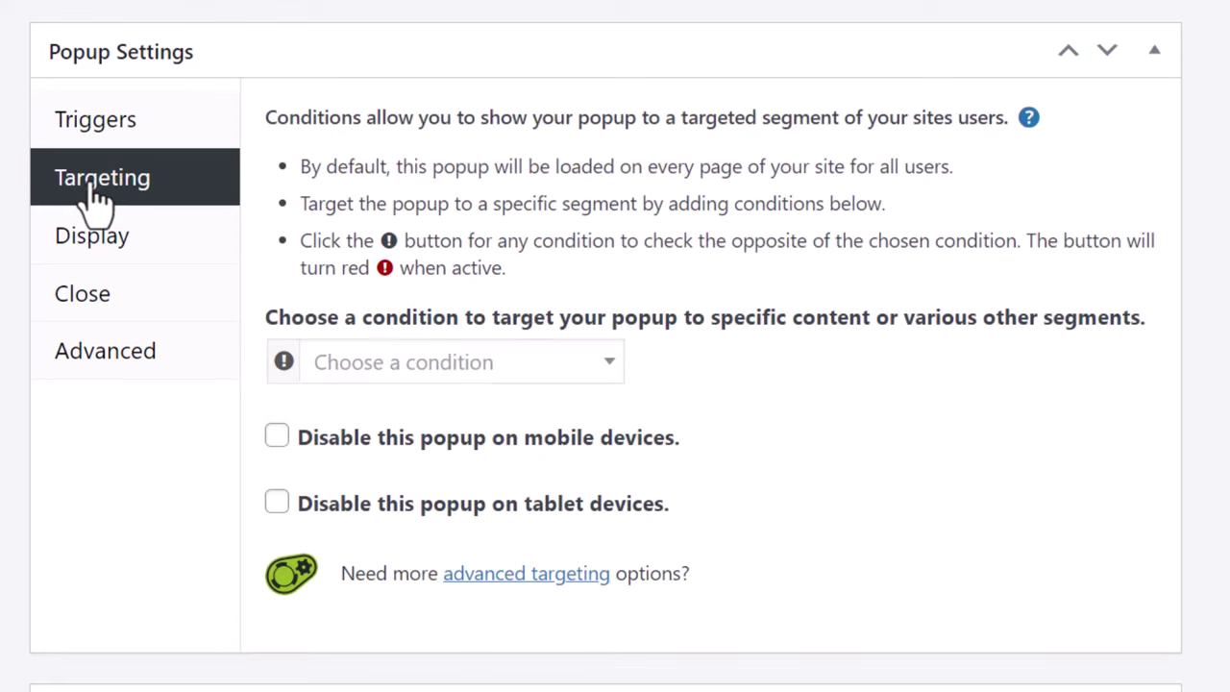
{"action": "left_click", "coordinate": [582, 377]}
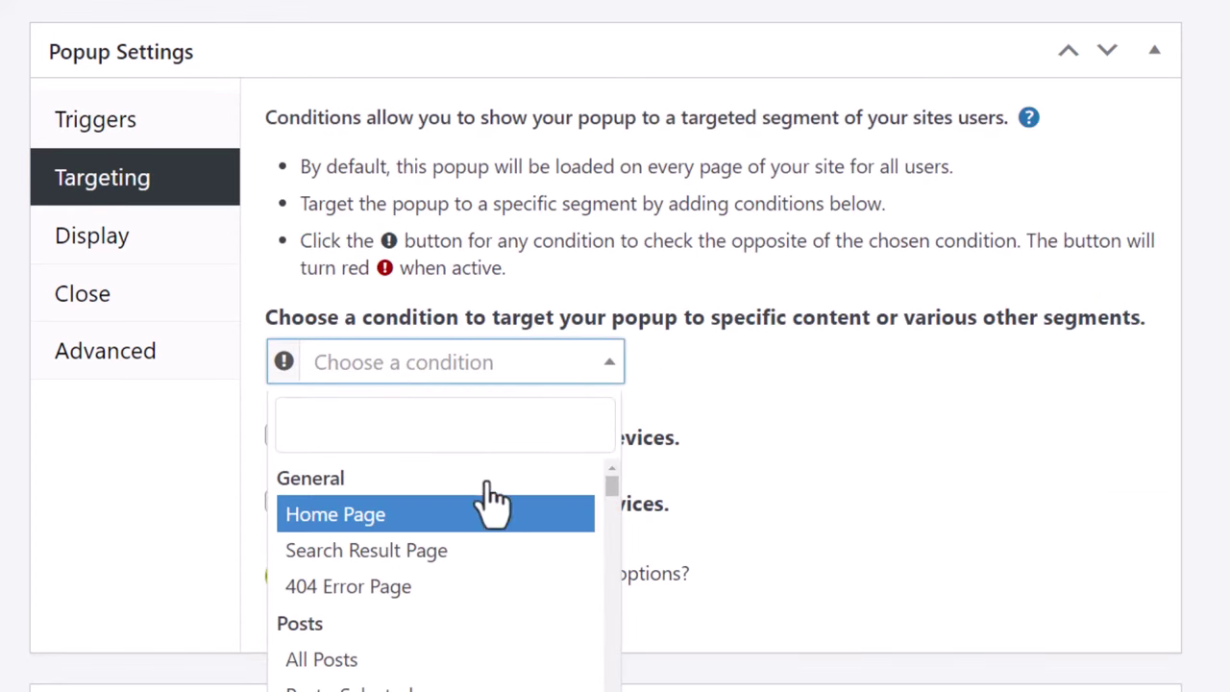
{"action": "left_click", "coordinate": [888, 374]}
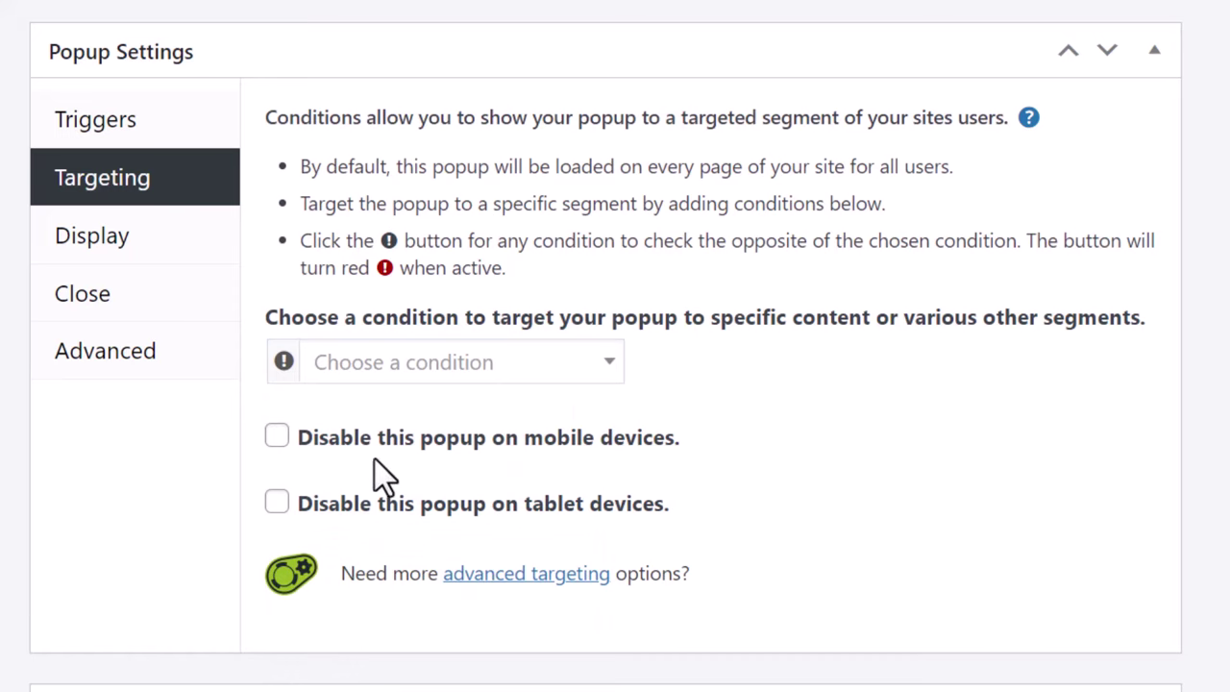
Apply the Center Popup display preset and set the popup theme to Enterprise Test.
{"action": "left_click", "coordinate": [114, 252]}
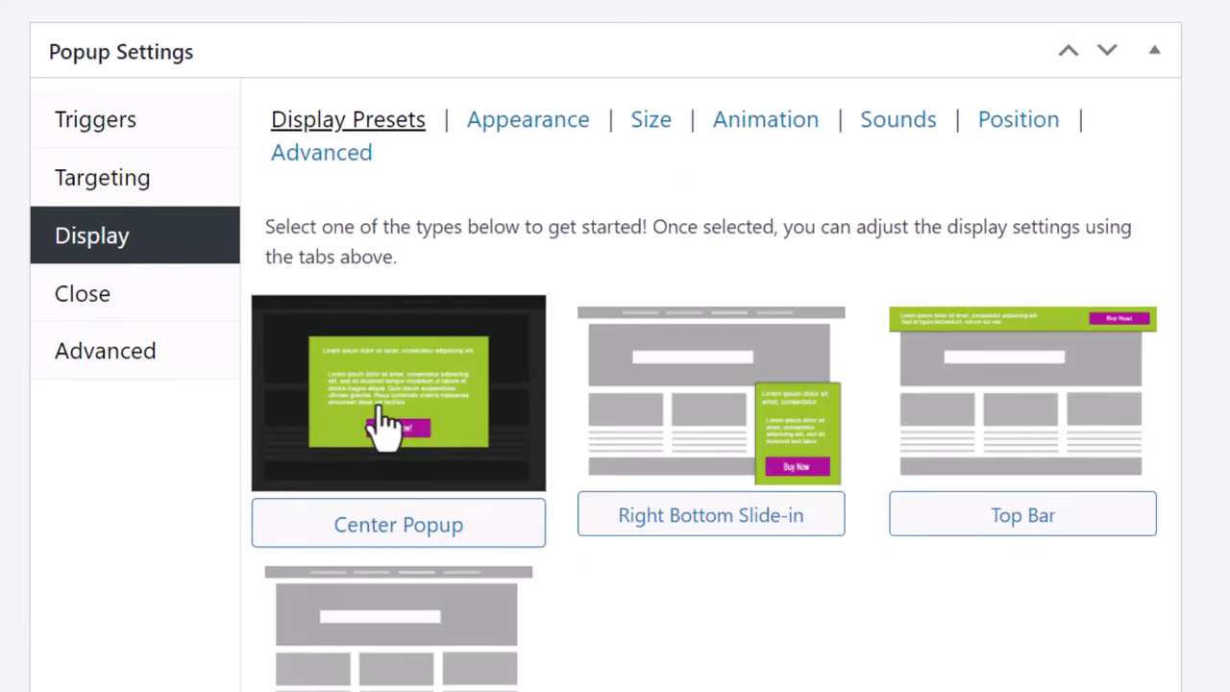
{"action": "left_click", "coordinate": [447, 458]}
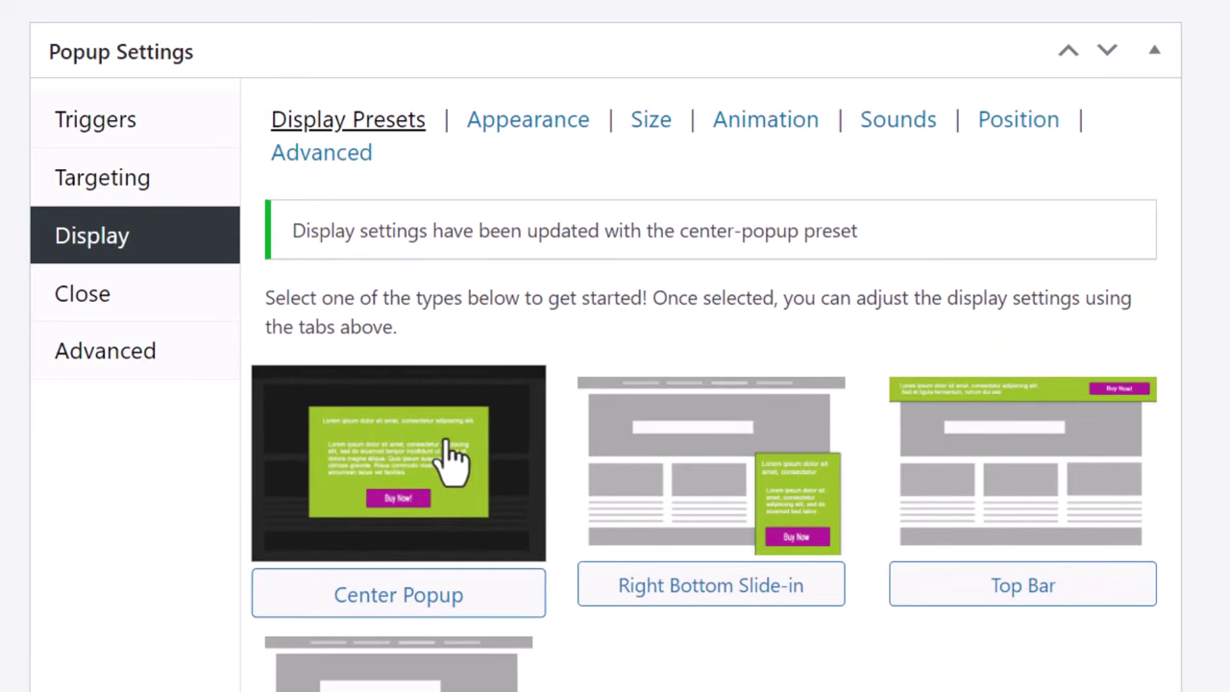
{"action": "left_click", "coordinate": [517, 135]}
{"action": "left_click", "coordinate": [423, 254]}
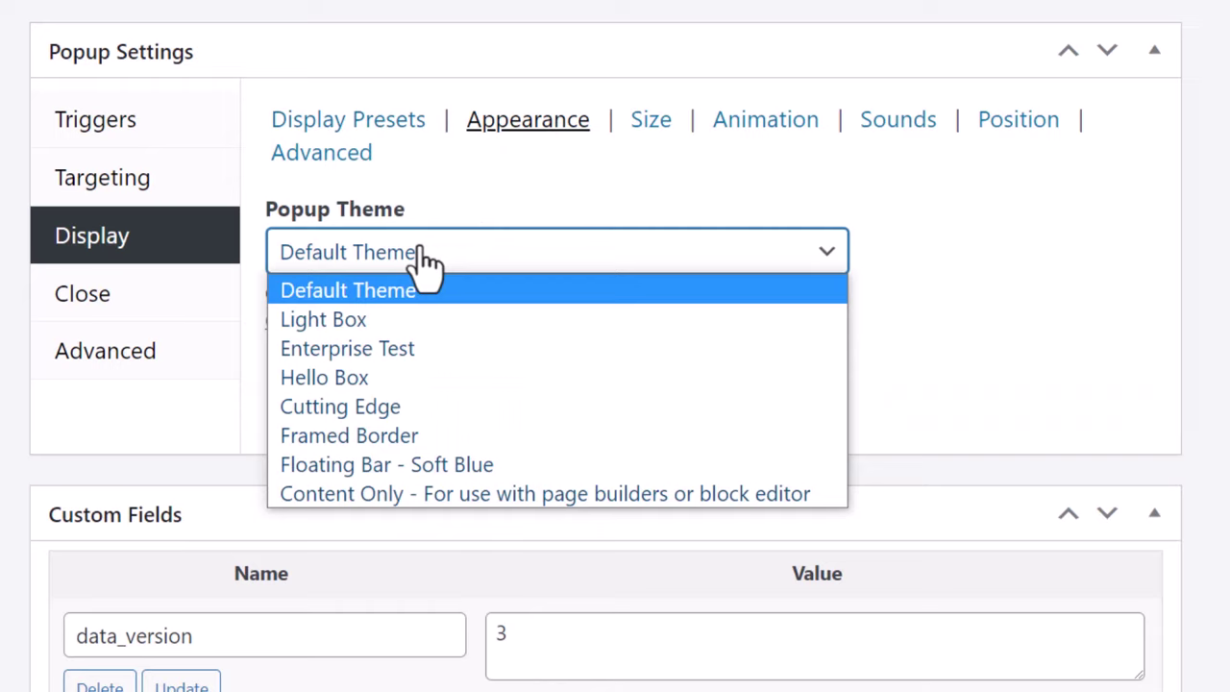
{"action": "left_click", "coordinate": [373, 349]}
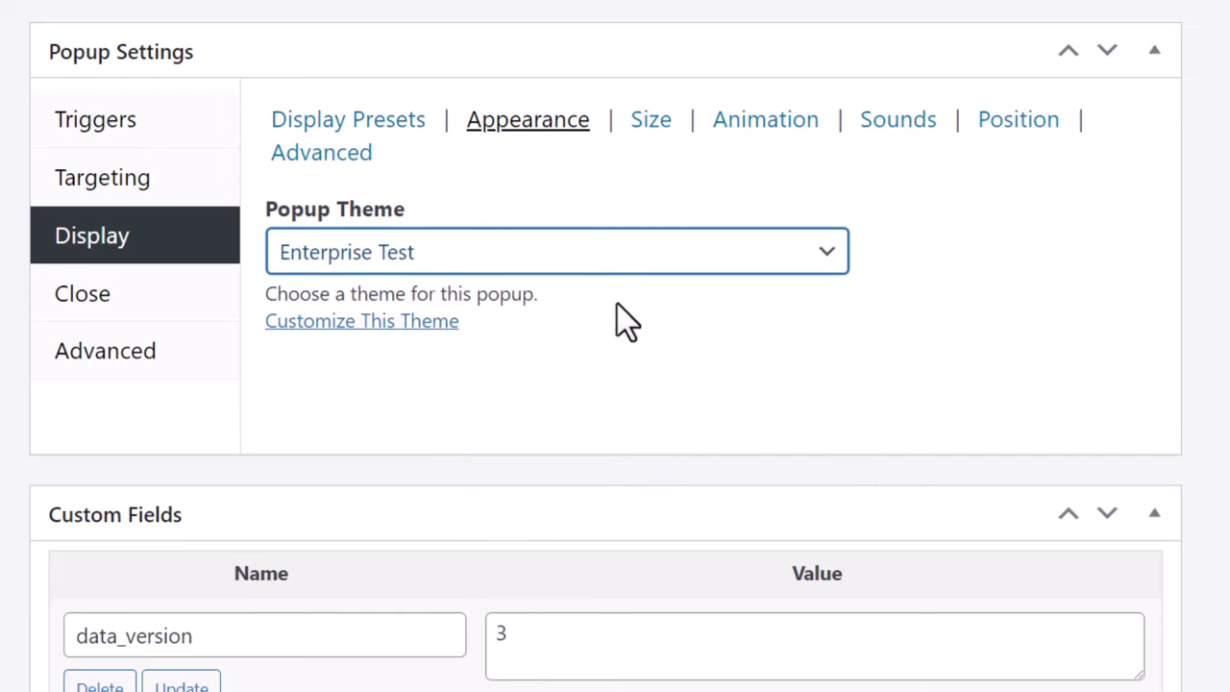
Keep the popup size at Medium - 60% and set its minimum width to 500 px.
{"action": "left_click", "coordinate": [653, 123]}
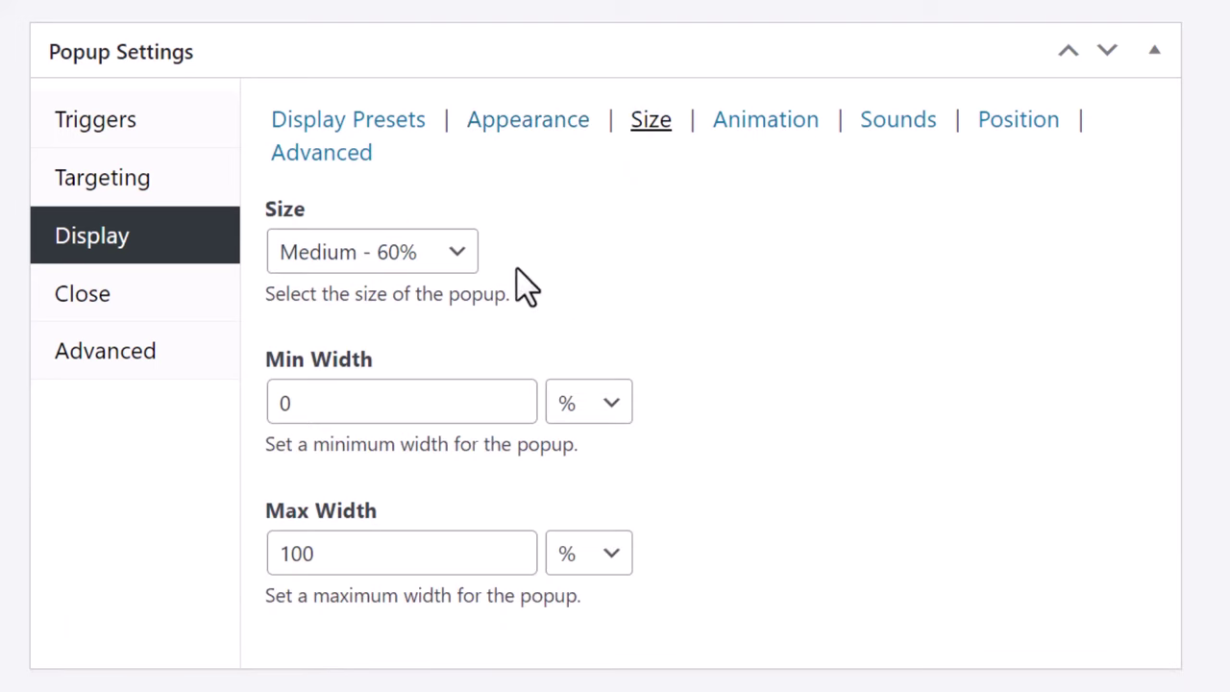
{"action": "left_click", "coordinate": [463, 255]}
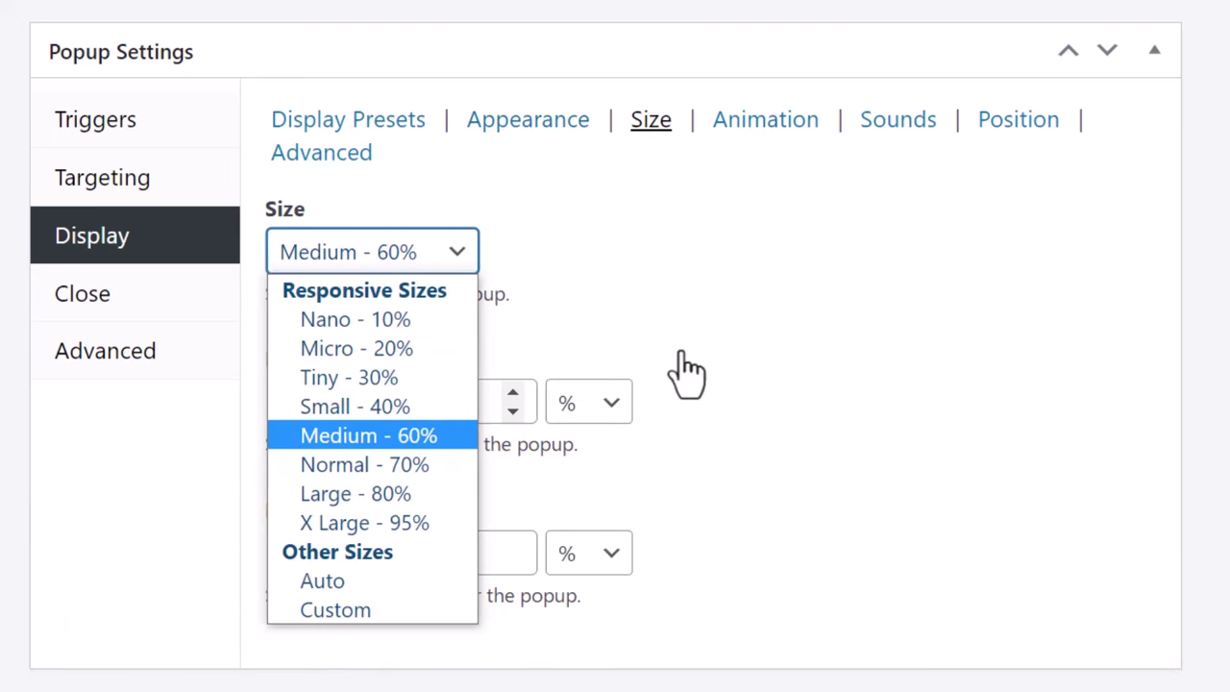
{"action": "left_click", "coordinate": [914, 341]}
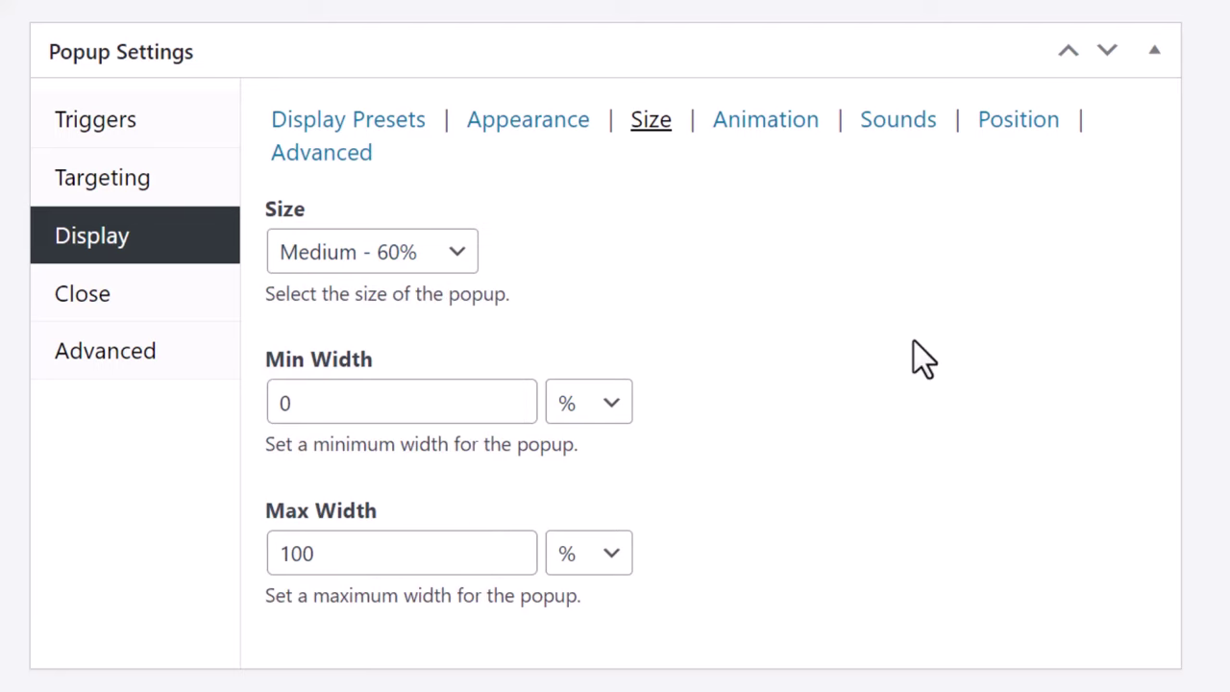
{"action": "left_click", "coordinate": [387, 404]}
{"action": "left_click", "coordinate": [584, 407]}
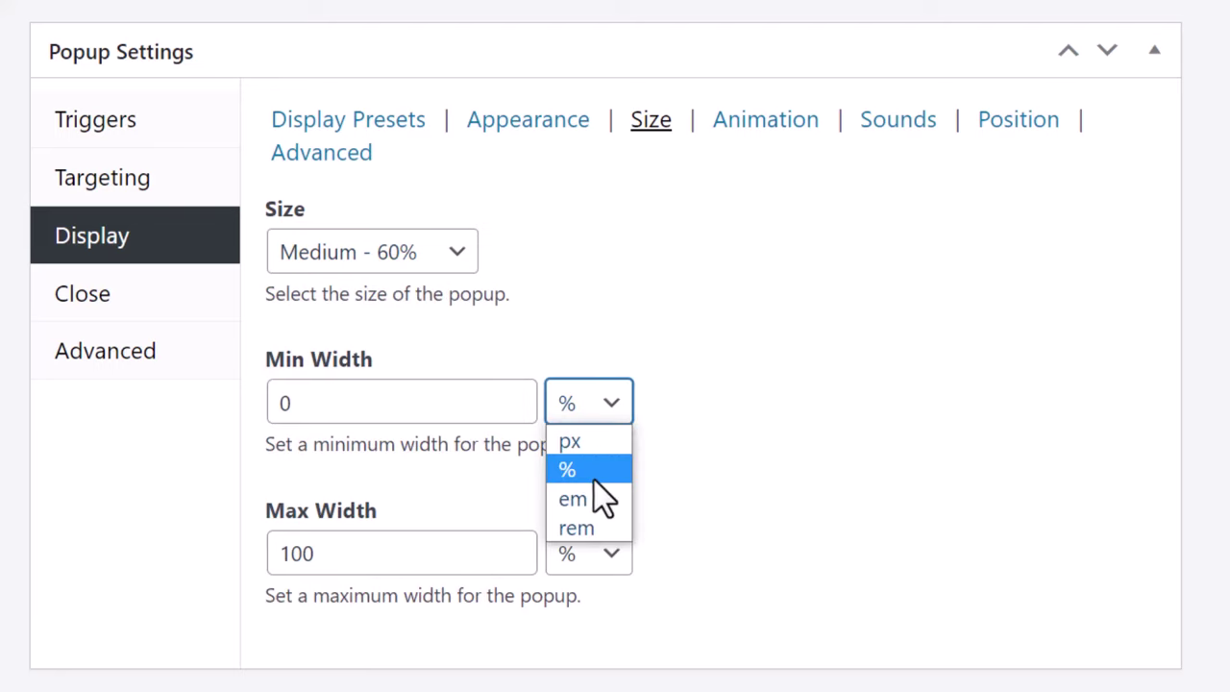
{"action": "left_click", "coordinate": [599, 444]}
{"action": "left_click", "coordinate": [415, 401]}
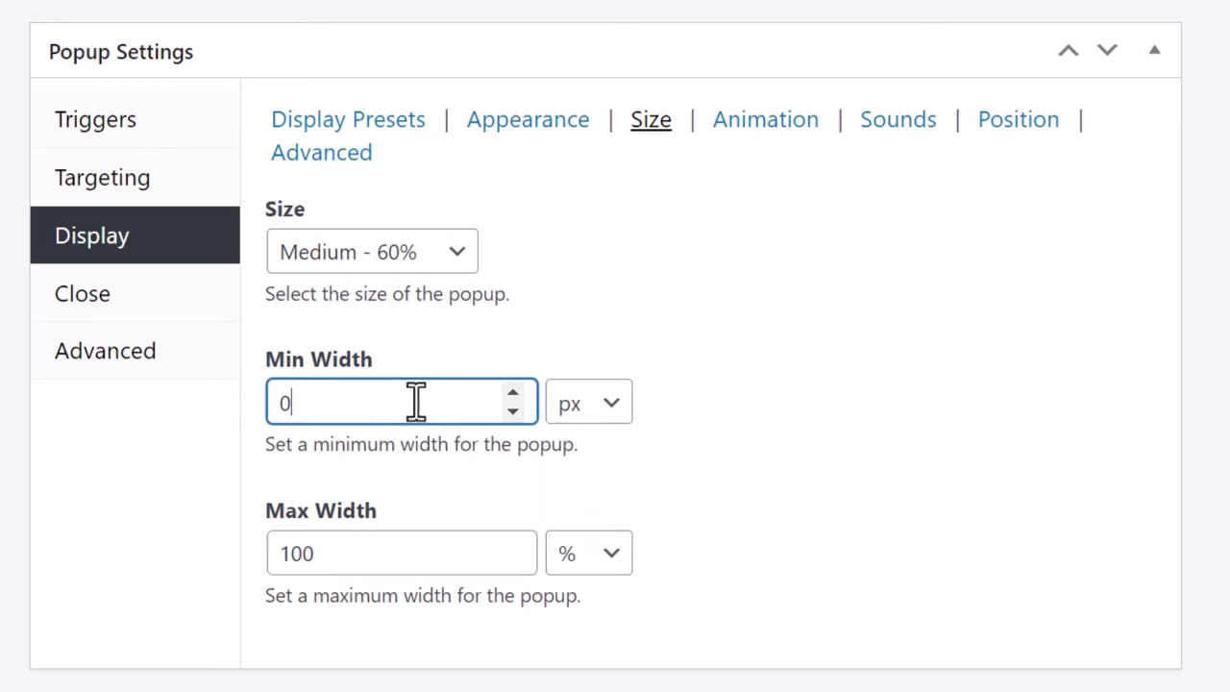
{"action": "left_click_drag", "start_coordinate": [415, 402], "coordinate": [220, 421]}
{"action": "left_click", "coordinate": [576, 332]}
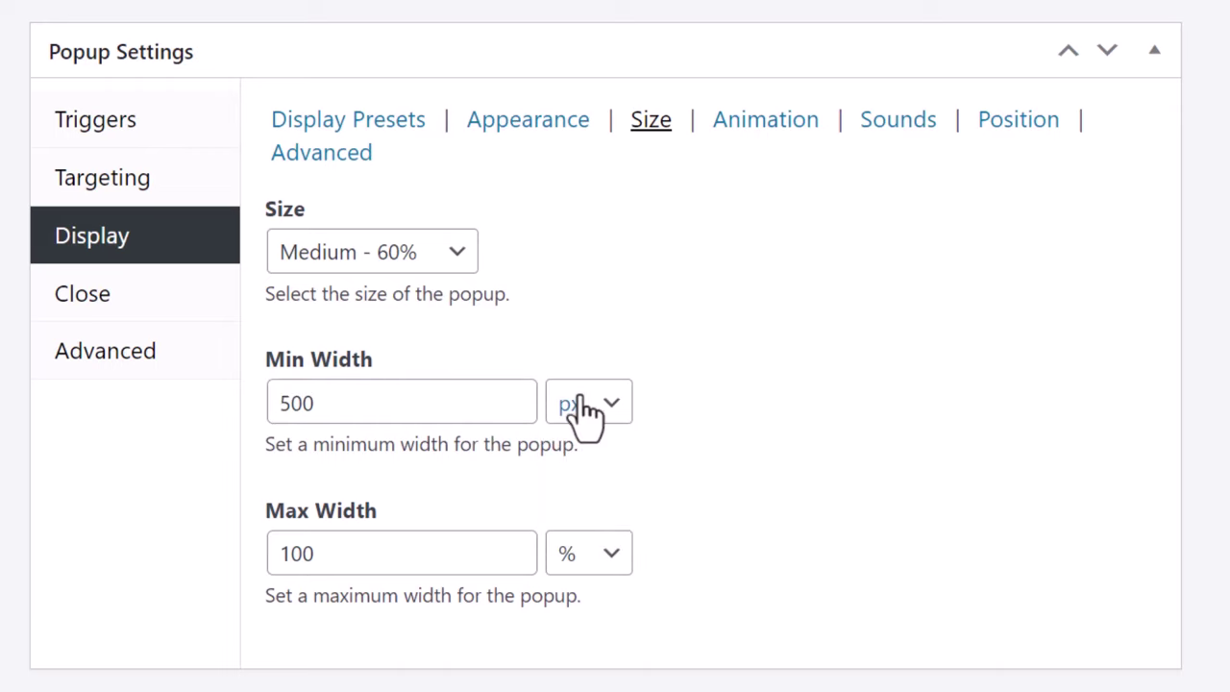
Clear the popup's minimum width and set it to 0.
{"action": "left_click", "coordinate": [456, 398]}
{"action": "double_click", "coordinate": [456, 398]}
{"action": "key", "text": "BackSpace"}
{"action": "left_click", "coordinate": [615, 320]}
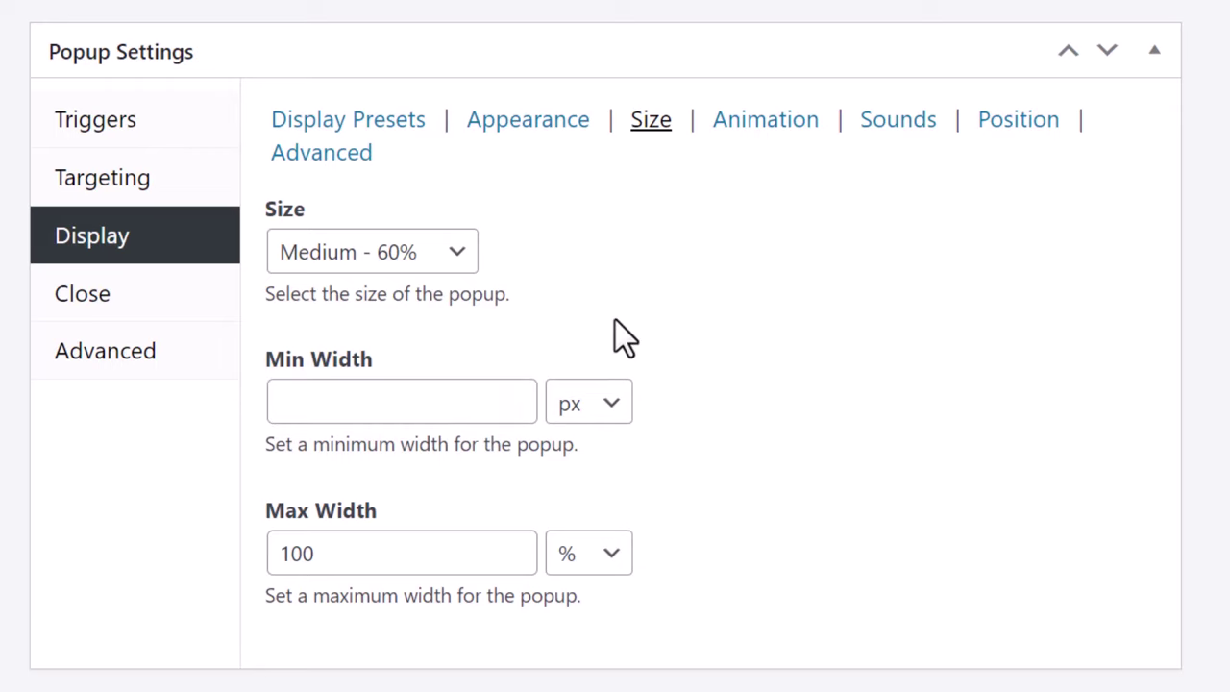
{"action": "left_click", "coordinate": [401, 403]}
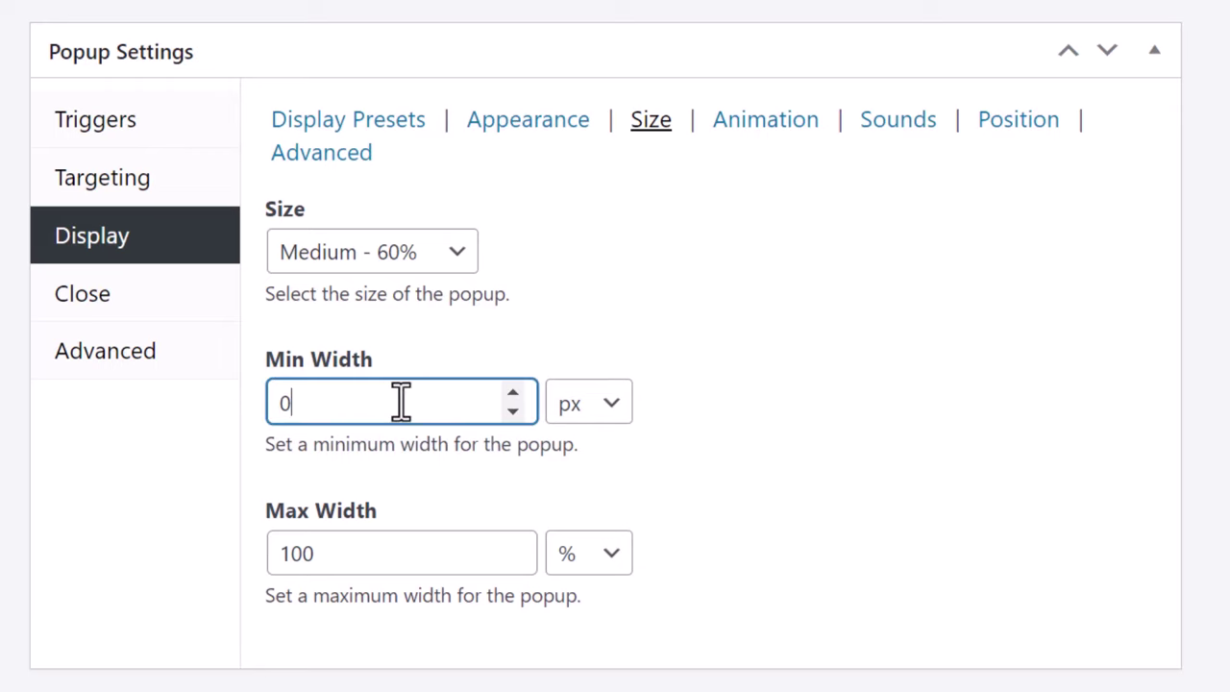
{"action": "type", "text": "0"}
Keep the Fade animation type and set the popup's animation speed to 470 ms.
{"action": "left_click", "coordinate": [749, 125]}
{"action": "left_click", "coordinate": [312, 265]}
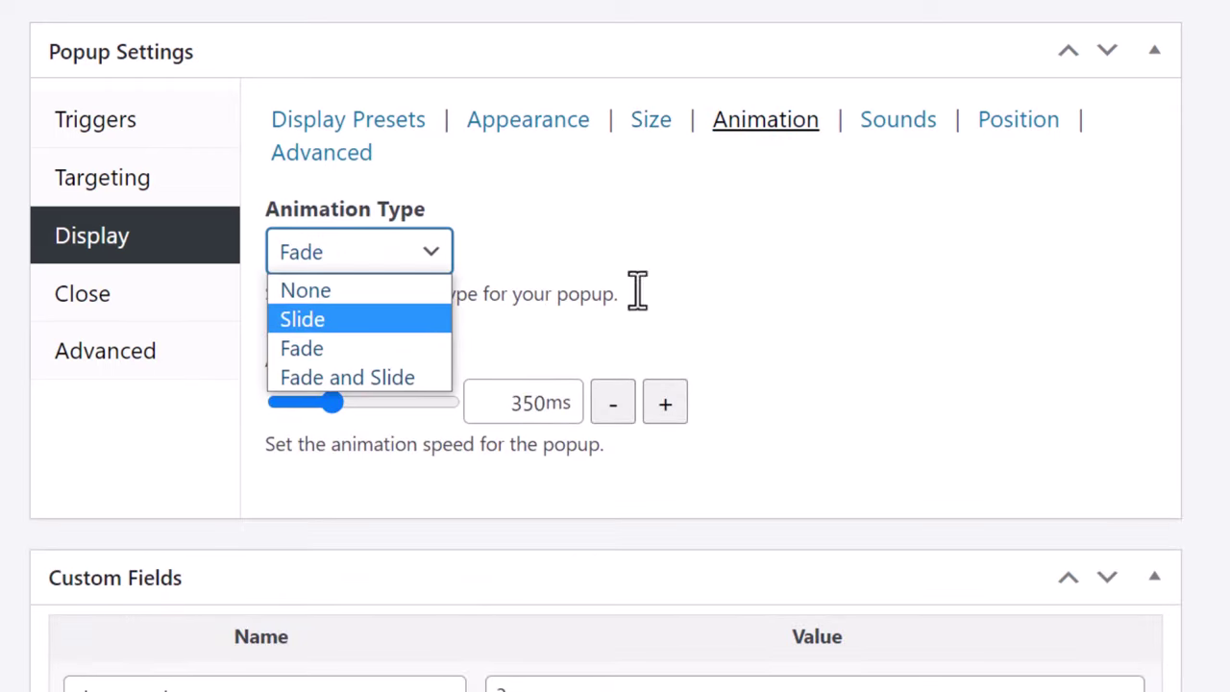
{"action": "left_click", "coordinate": [797, 255]}
{"action": "left_click_drag", "start_coordinate": [336, 404], "coordinate": [355, 405]}
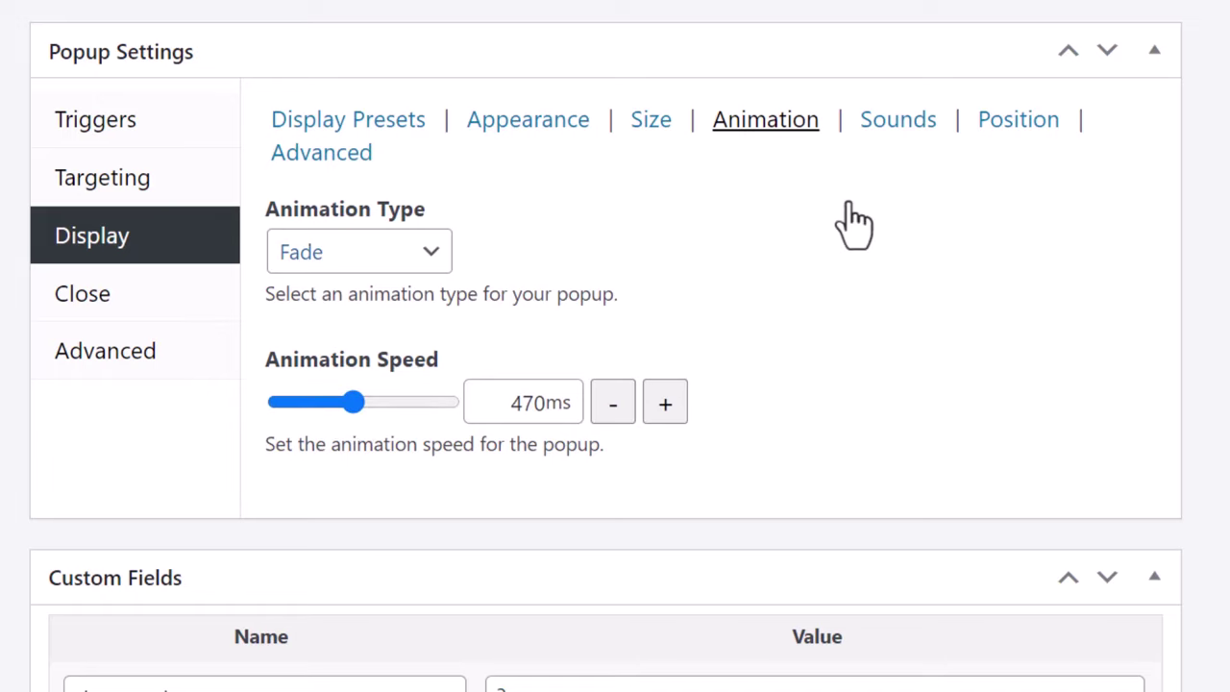
Leave the opening sound at None and choose Middle Center as the popup's location.
{"action": "left_click", "coordinate": [898, 121]}
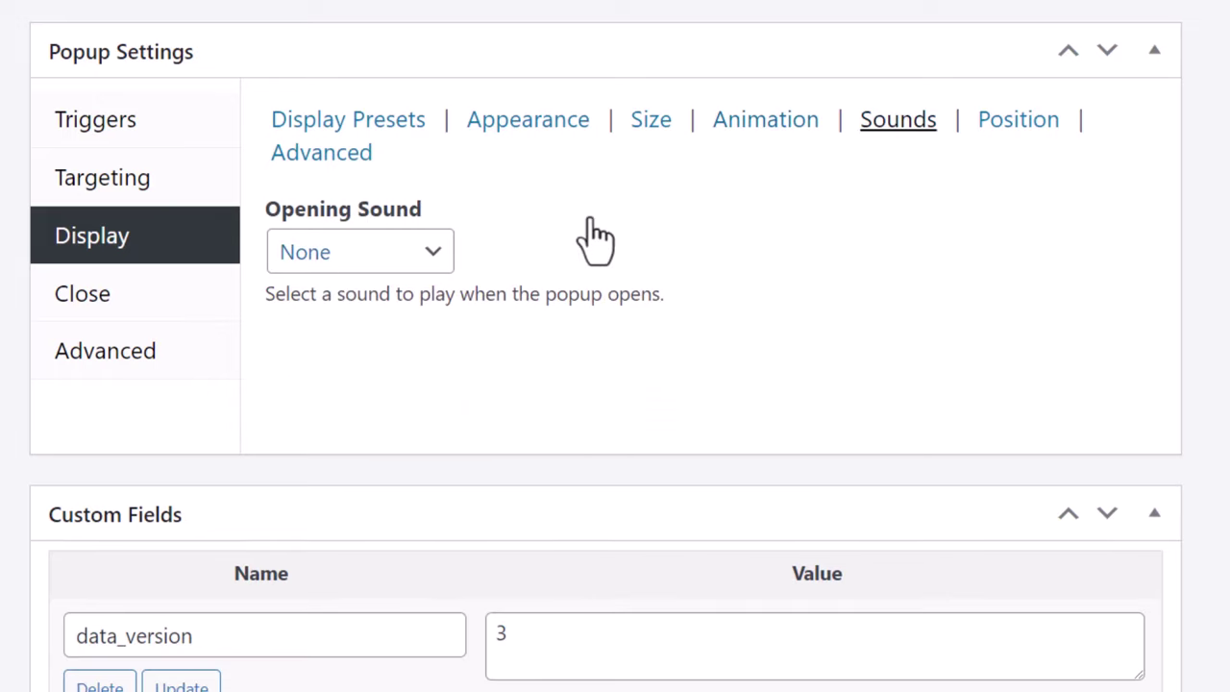
{"action": "left_click", "coordinate": [1030, 130]}
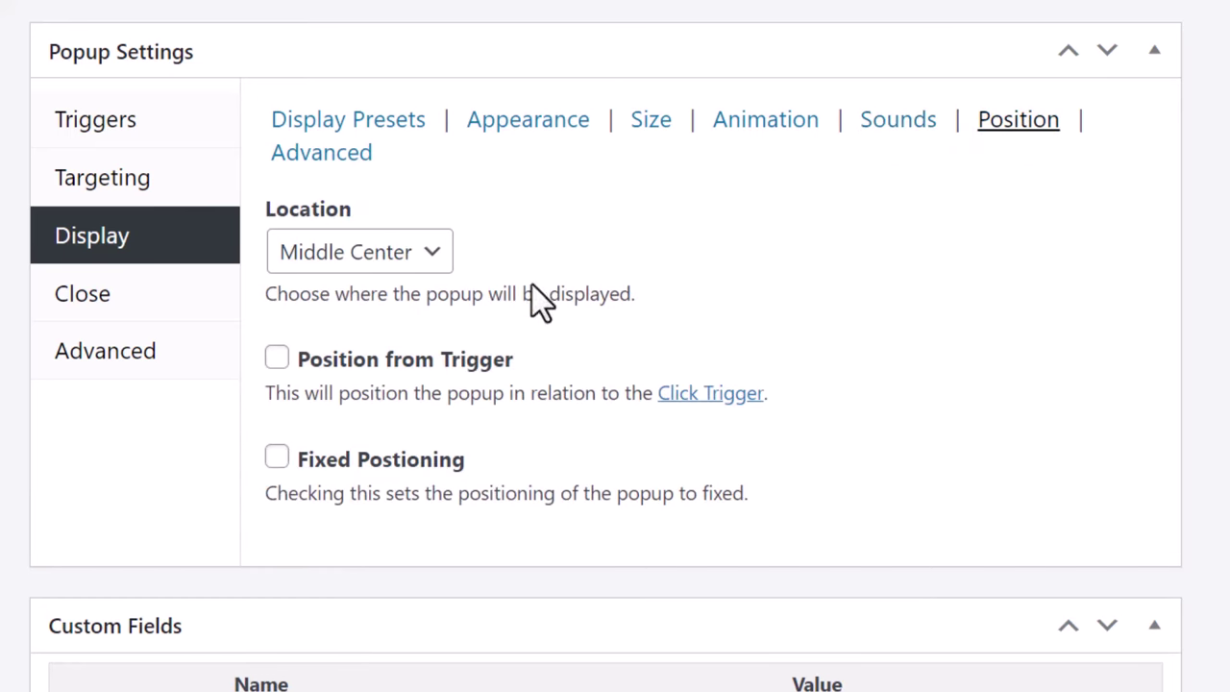
{"action": "left_click", "coordinate": [357, 267]}
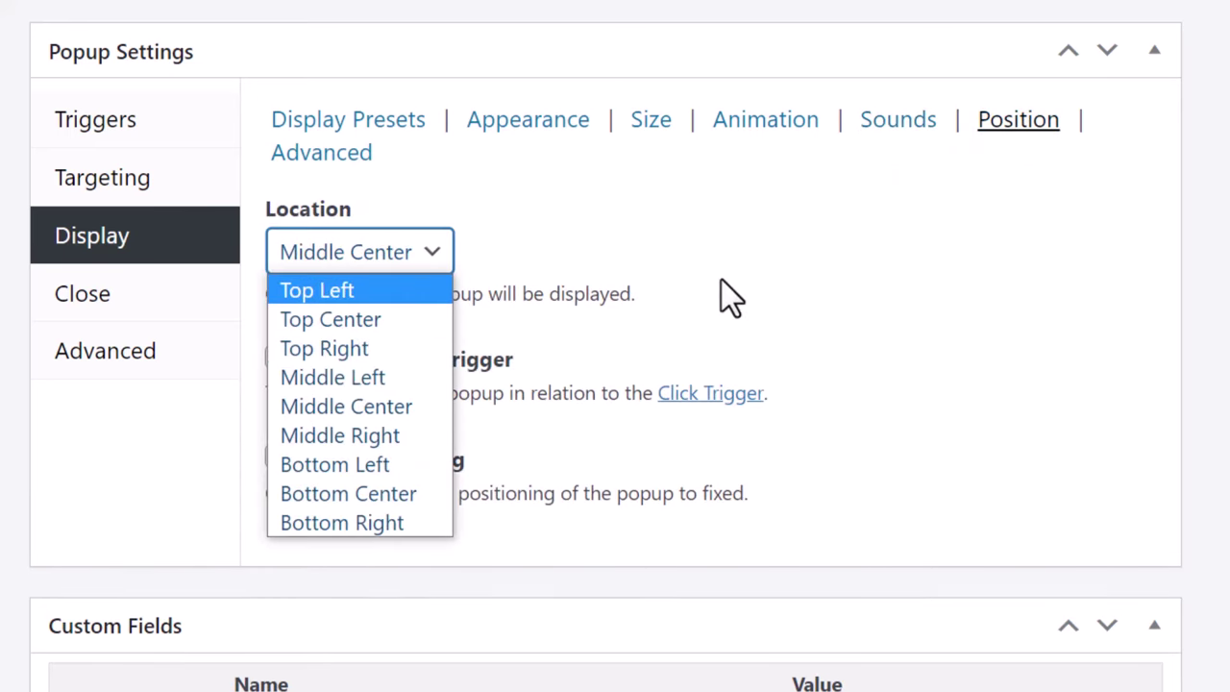
{"action": "left_click", "coordinate": [354, 412]}
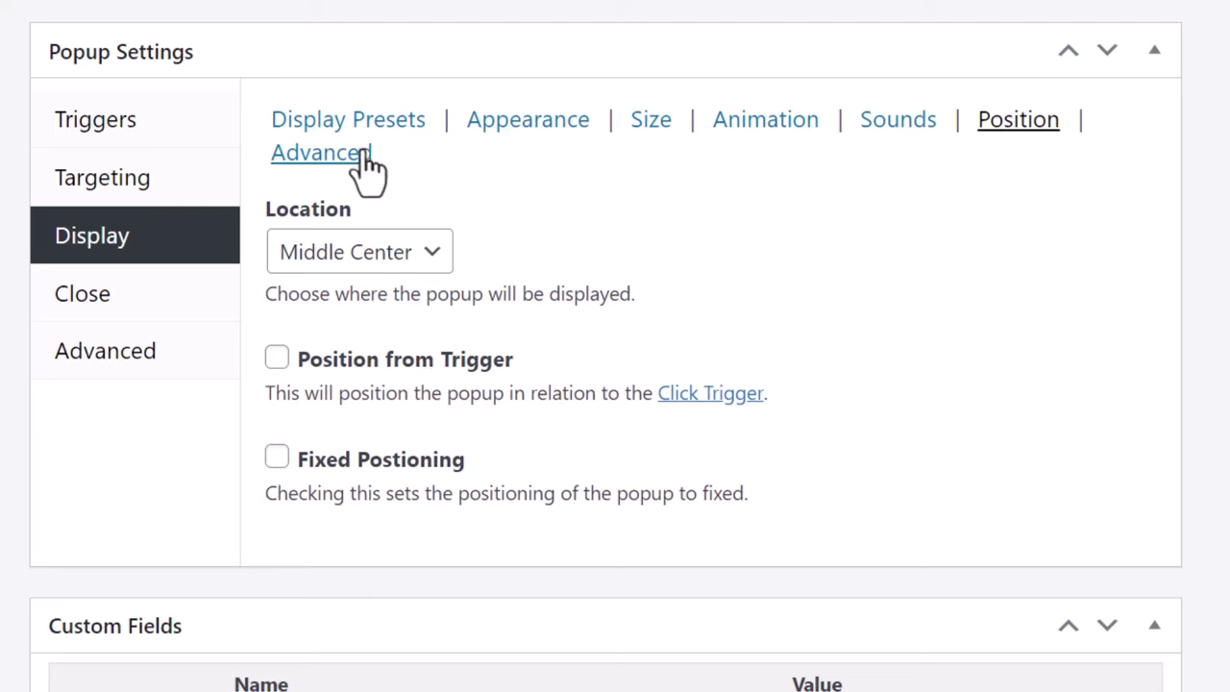
Leave the advanced display options unchecked and enable Close on Form Submission for the popup.
{"action": "left_click", "coordinate": [351, 178]}
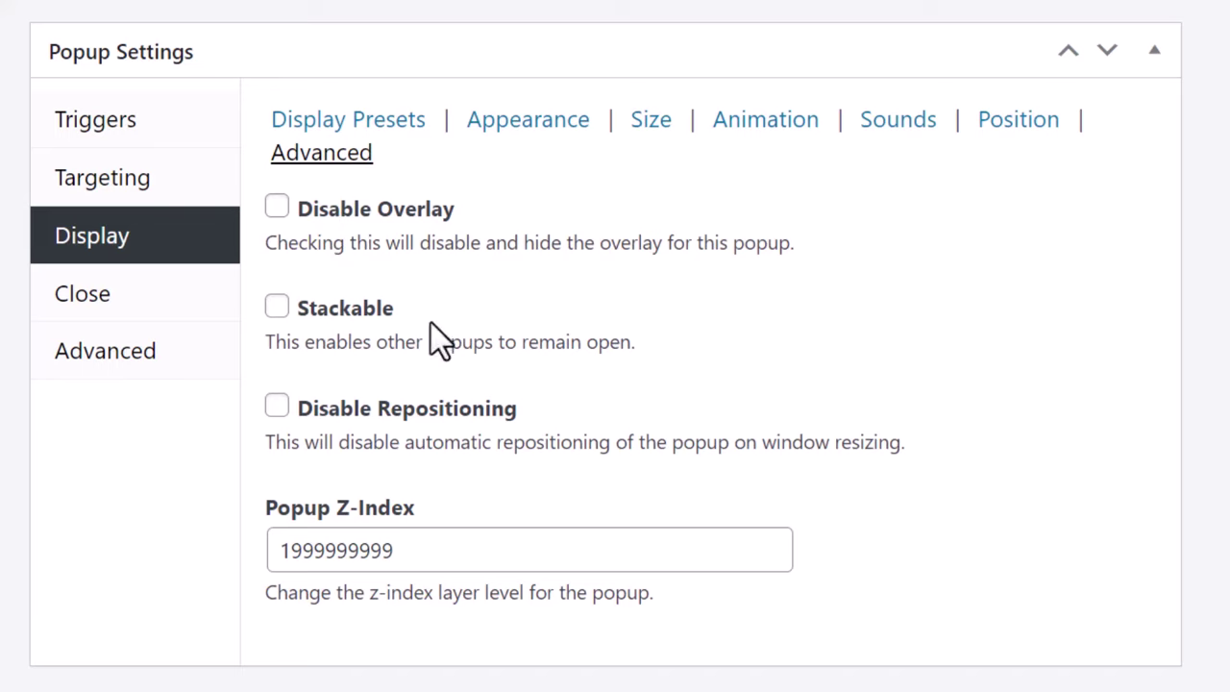
{"action": "left_click", "coordinate": [92, 310]}
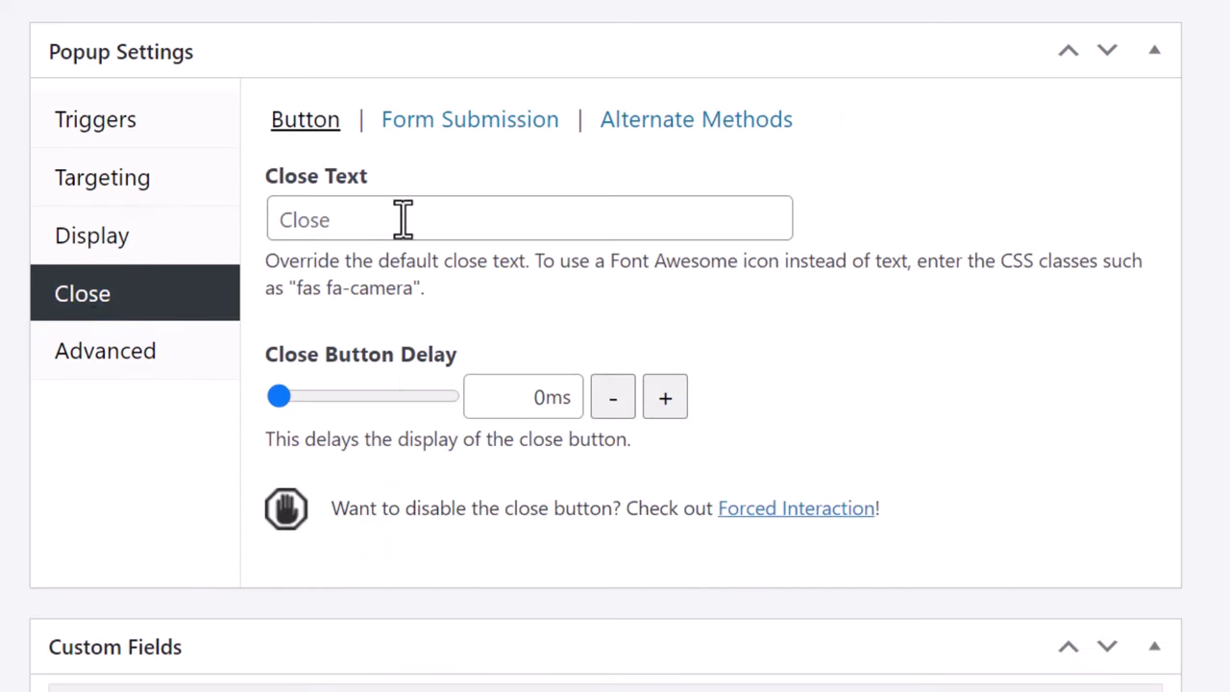
{"action": "left_click", "coordinate": [467, 139]}
{"action": "left_click", "coordinate": [365, 185]}
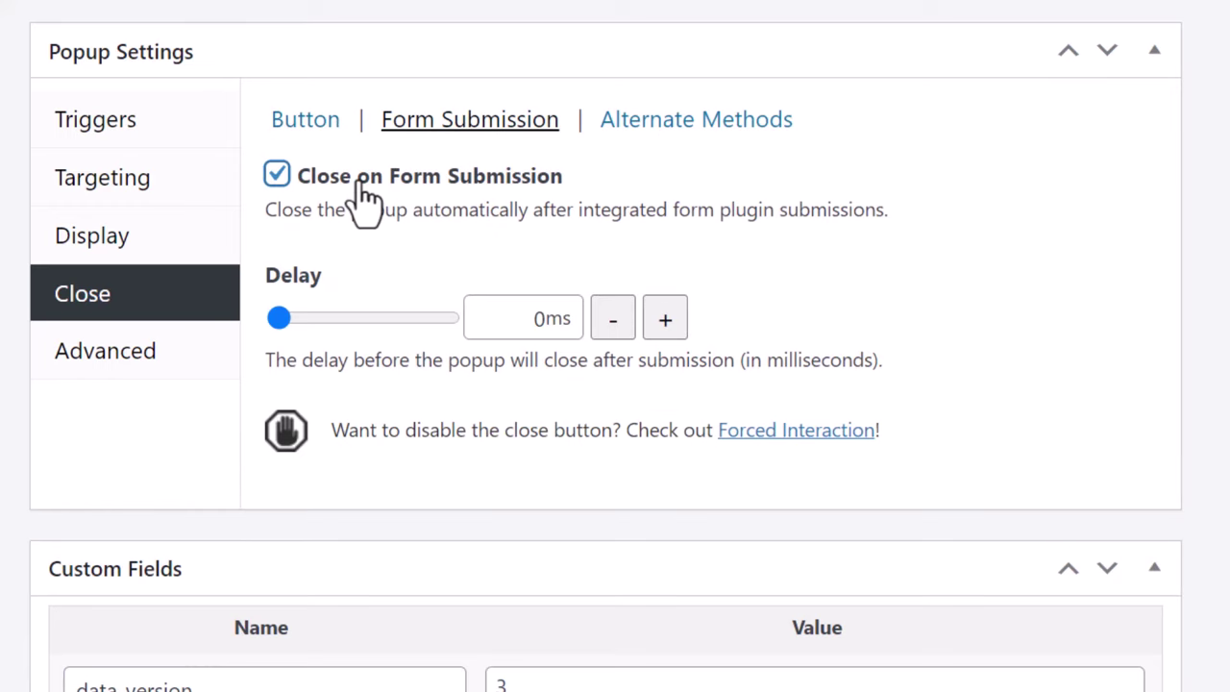
Enable Click Overlay to Close as the popup's alternate closing method, then return to the close button settings.
{"action": "left_click", "coordinate": [365, 187]}
{"action": "left_click", "coordinate": [744, 130]}
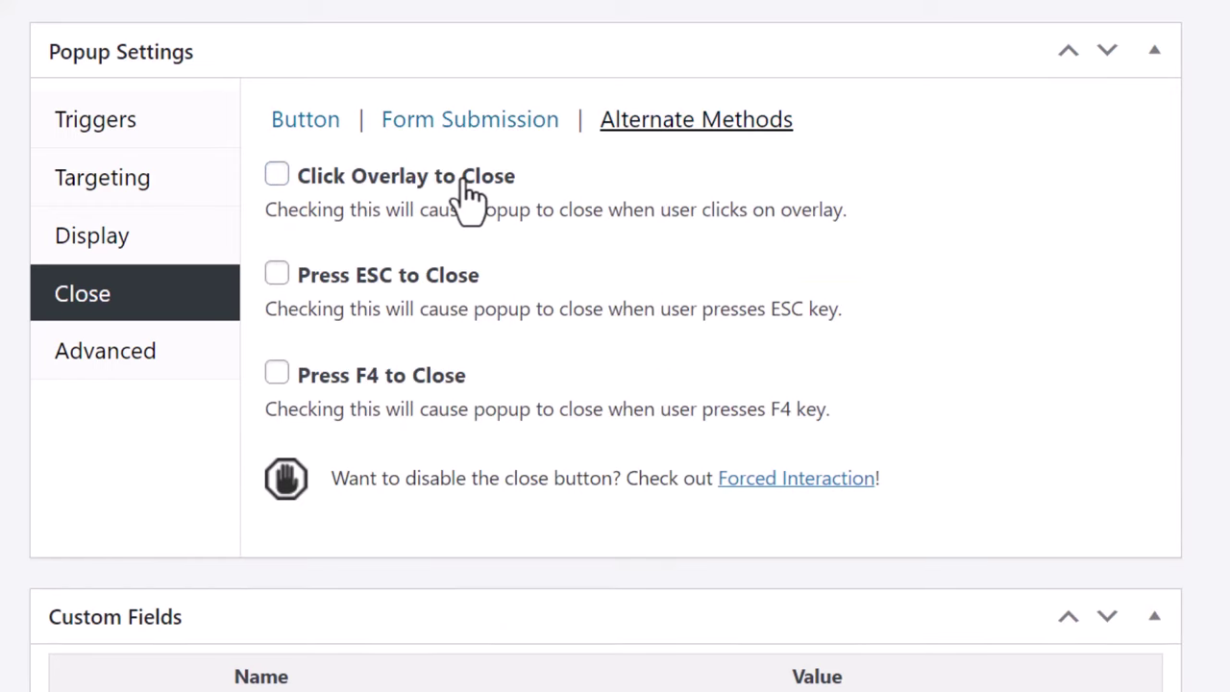
{"action": "double_click", "coordinate": [300, 275]}
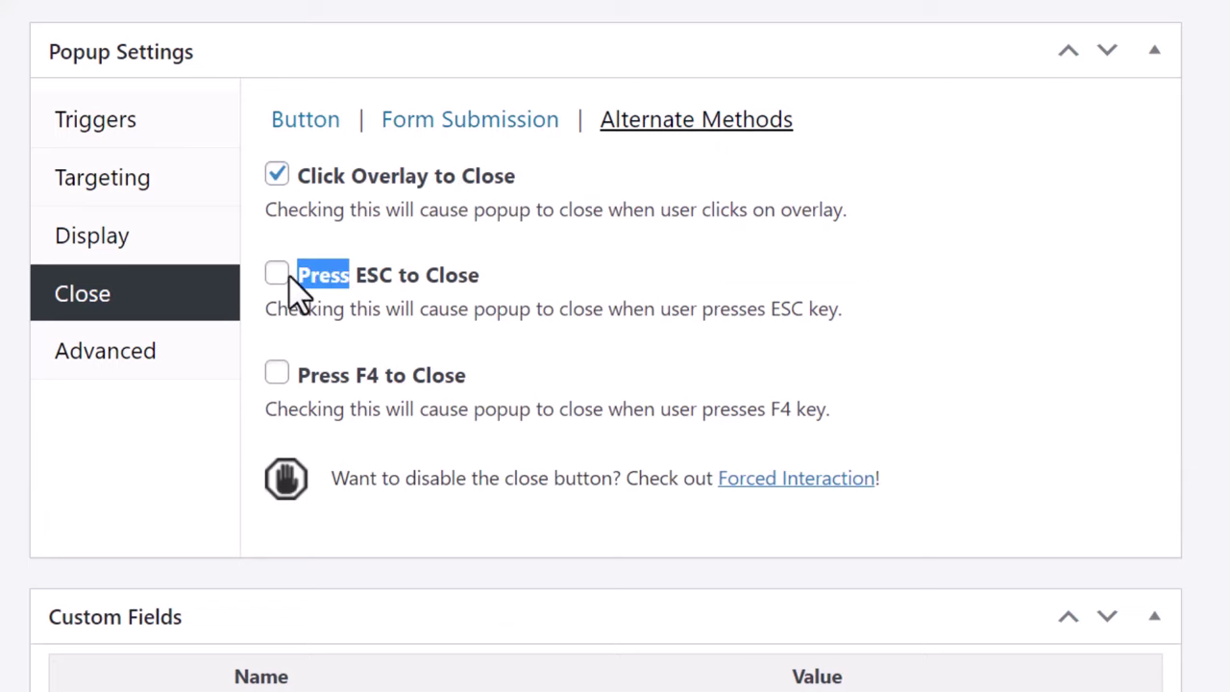
{"action": "left_click", "coordinate": [300, 120]}
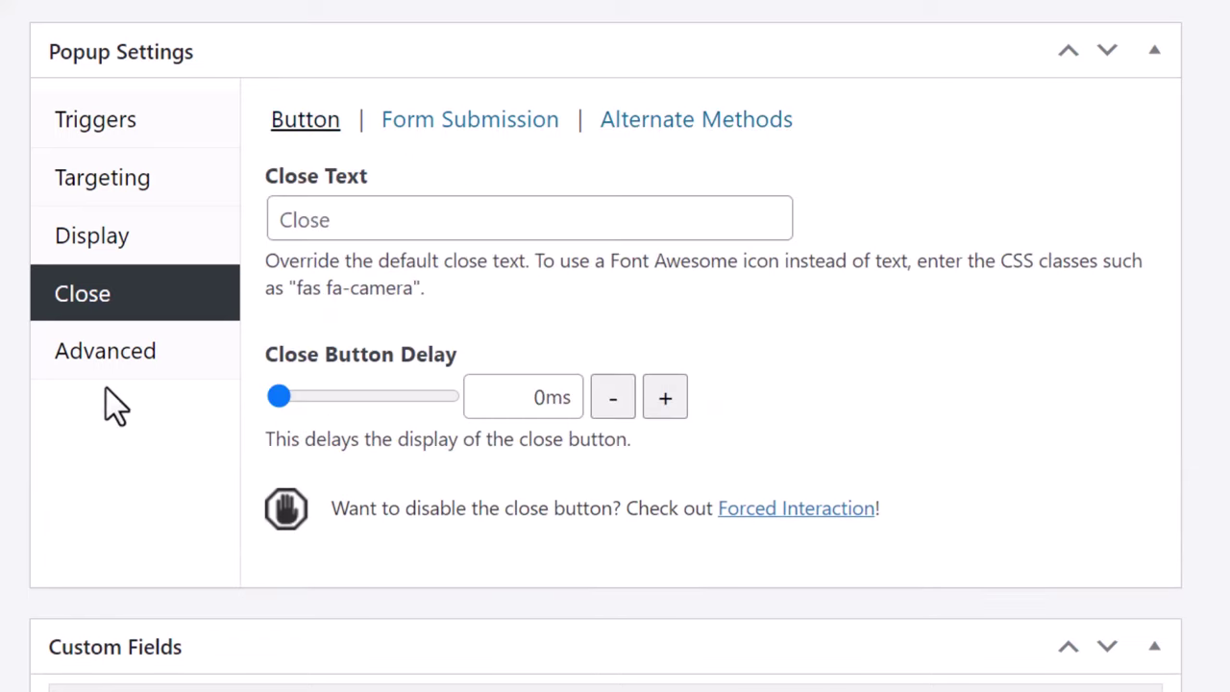
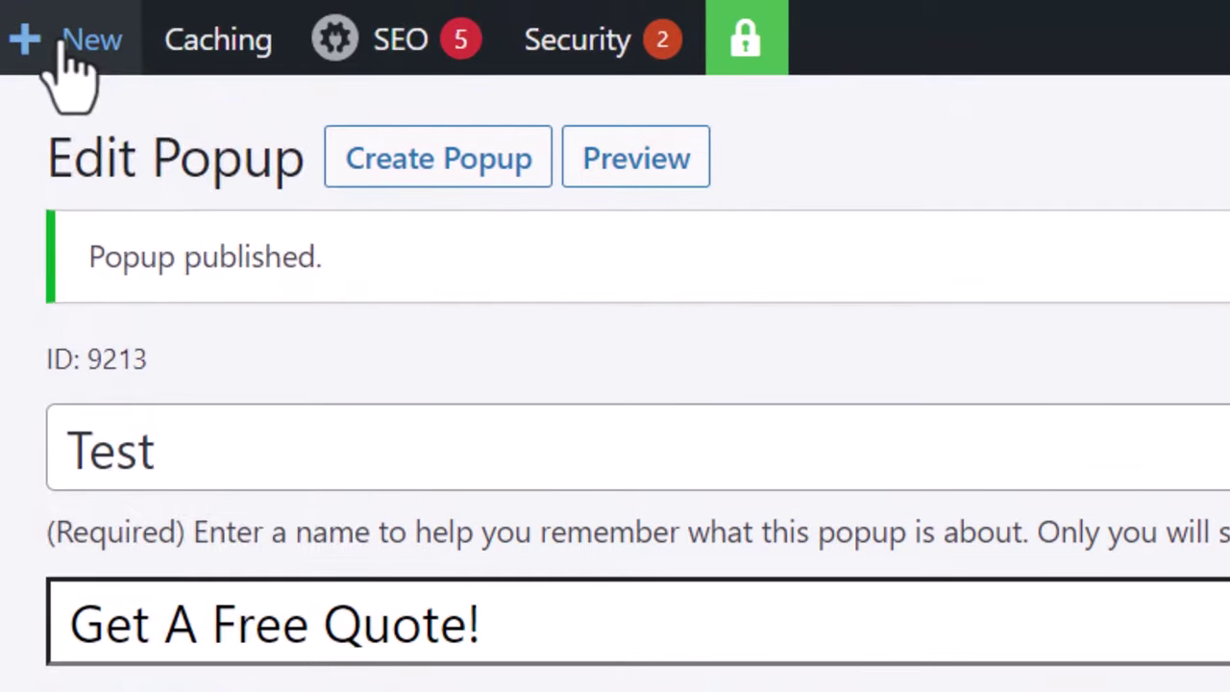
Create a new page titled "test" with a paragraph reading "click for popup".
{"action": "mouse_move", "coordinate": [56, 38]}
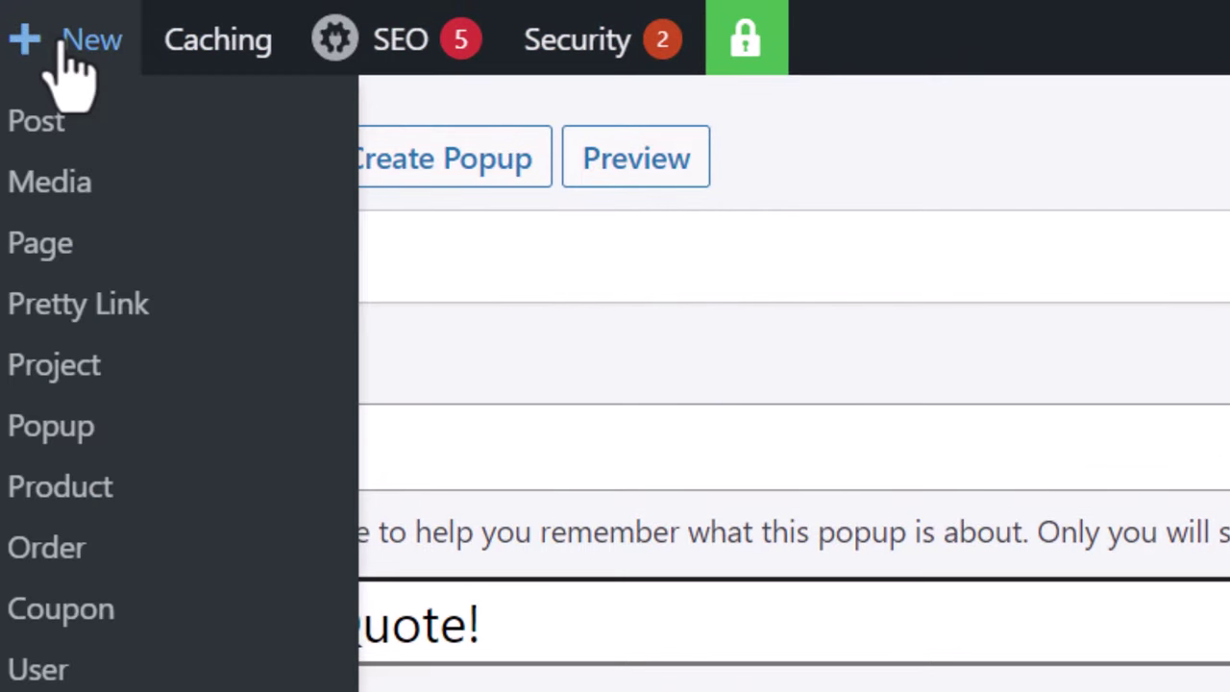
{"action": "left_click", "coordinate": [60, 245]}
{"action": "left_click", "coordinate": [549, 415]}
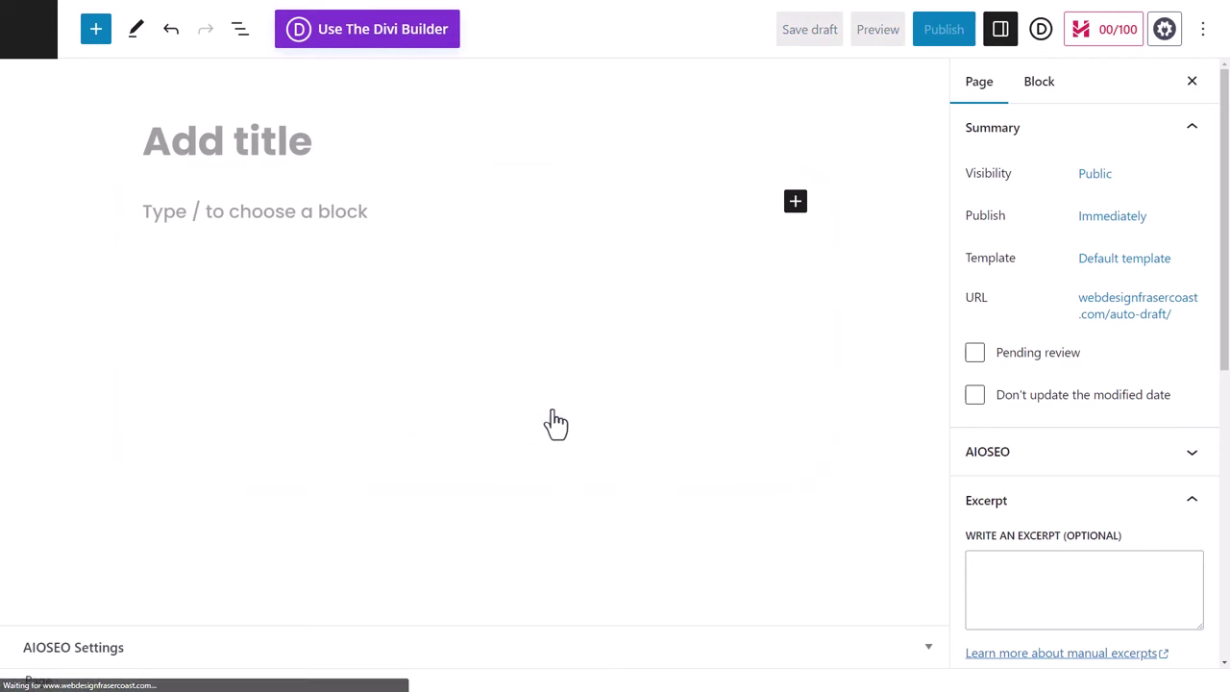
{"action": "left_click", "coordinate": [324, 152]}
{"action": "type", "text": "test"}
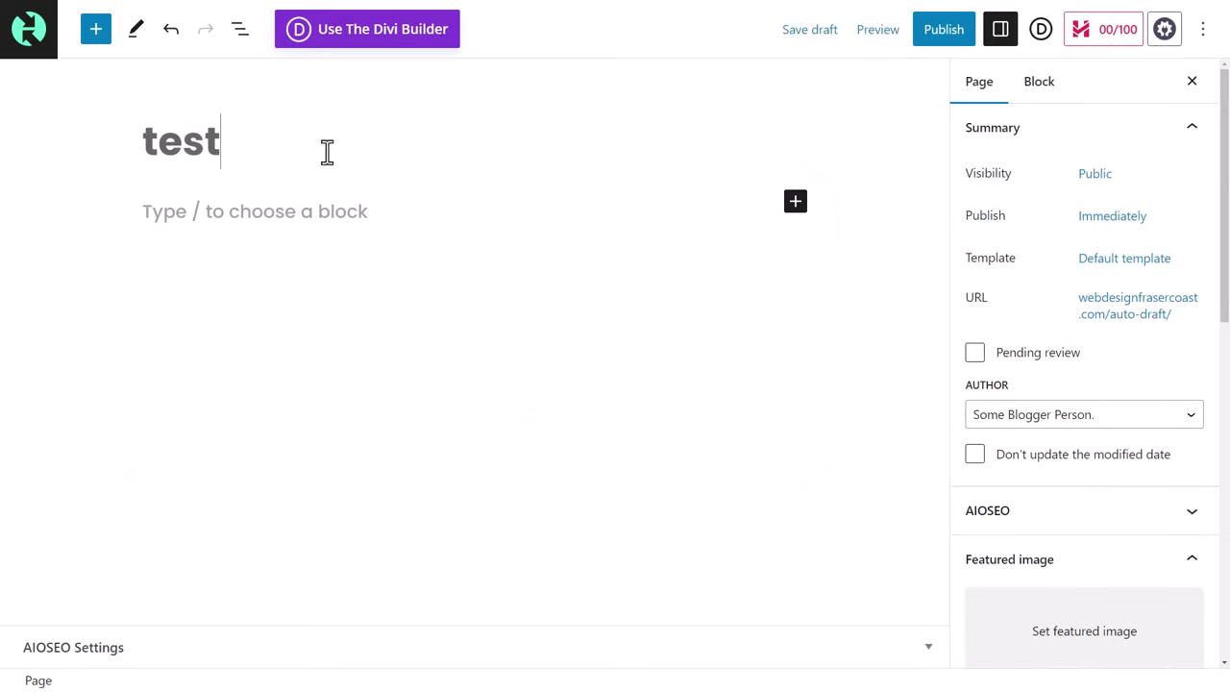
{"action": "left_click", "coordinate": [326, 209]}
{"action": "type", "text": "click for popup"}
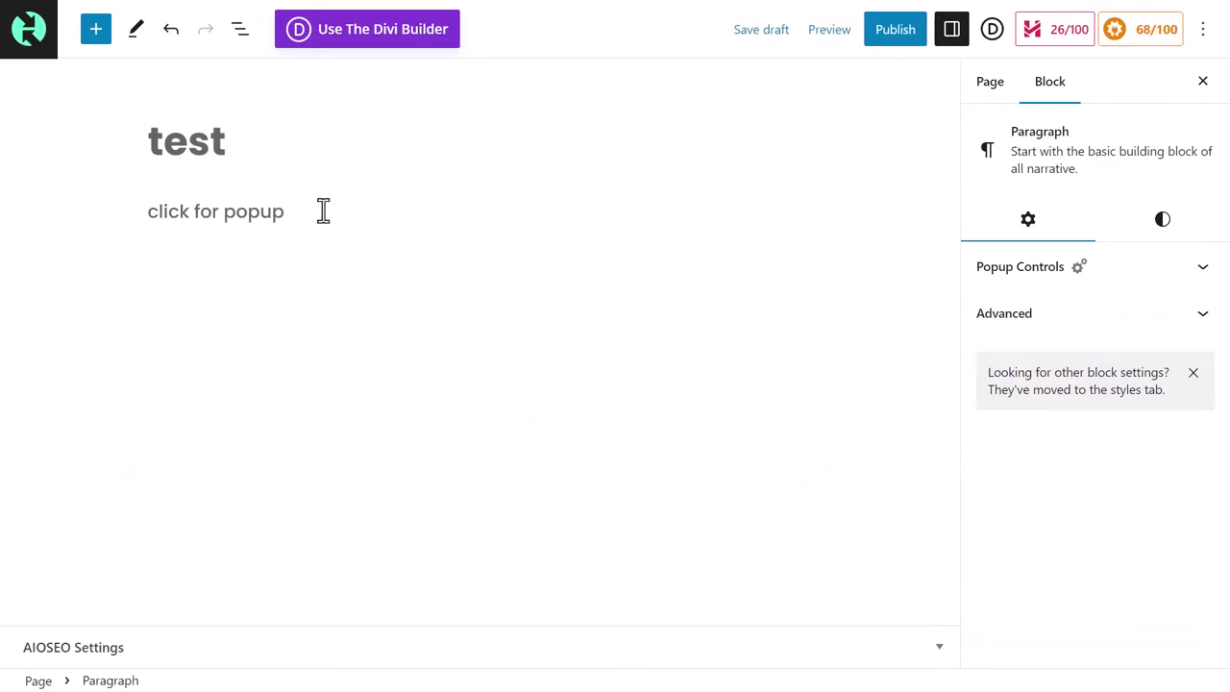
Link the whole "click for popup" text to the placeholder URL "#".
{"action": "left_click_drag", "start_coordinate": [321, 211], "coordinate": [150, 224]}
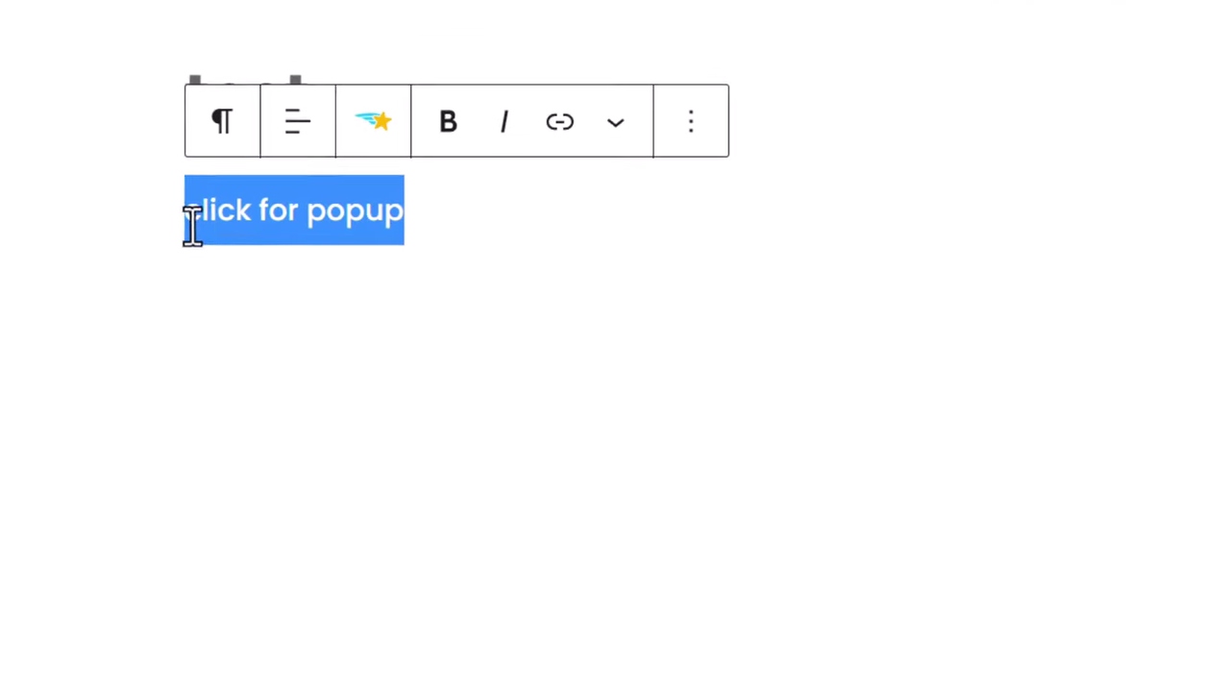
{"action": "left_click", "coordinate": [557, 123]}
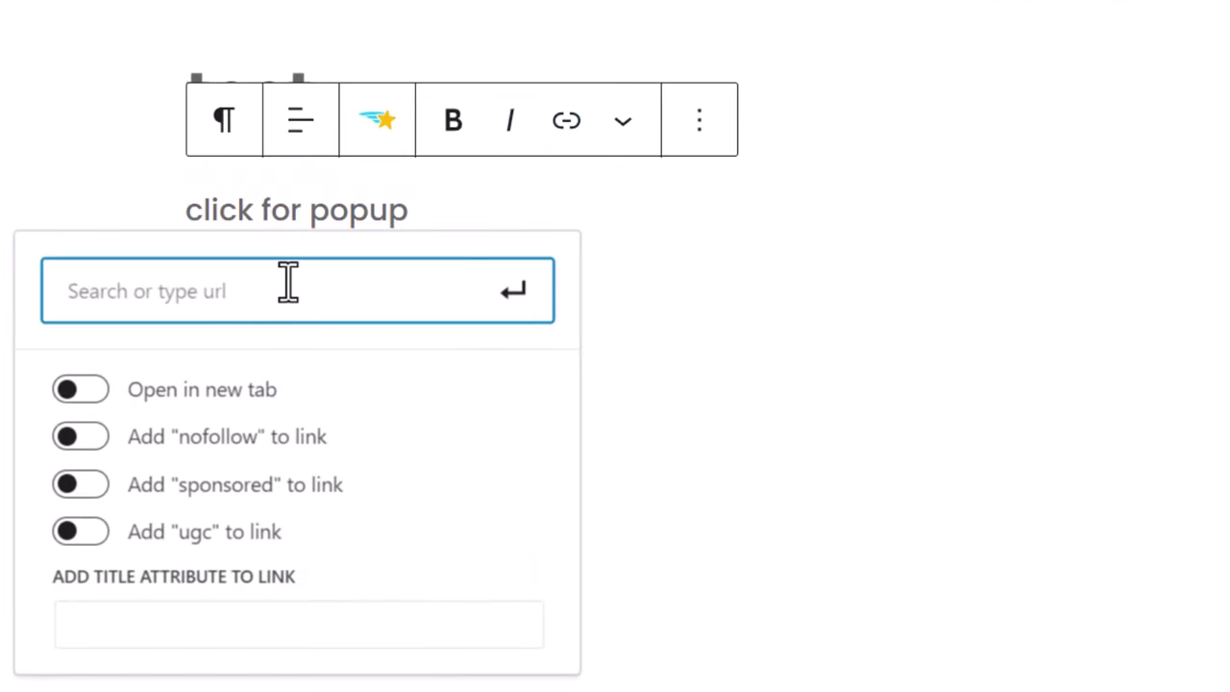
{"action": "type", "text": "#"}
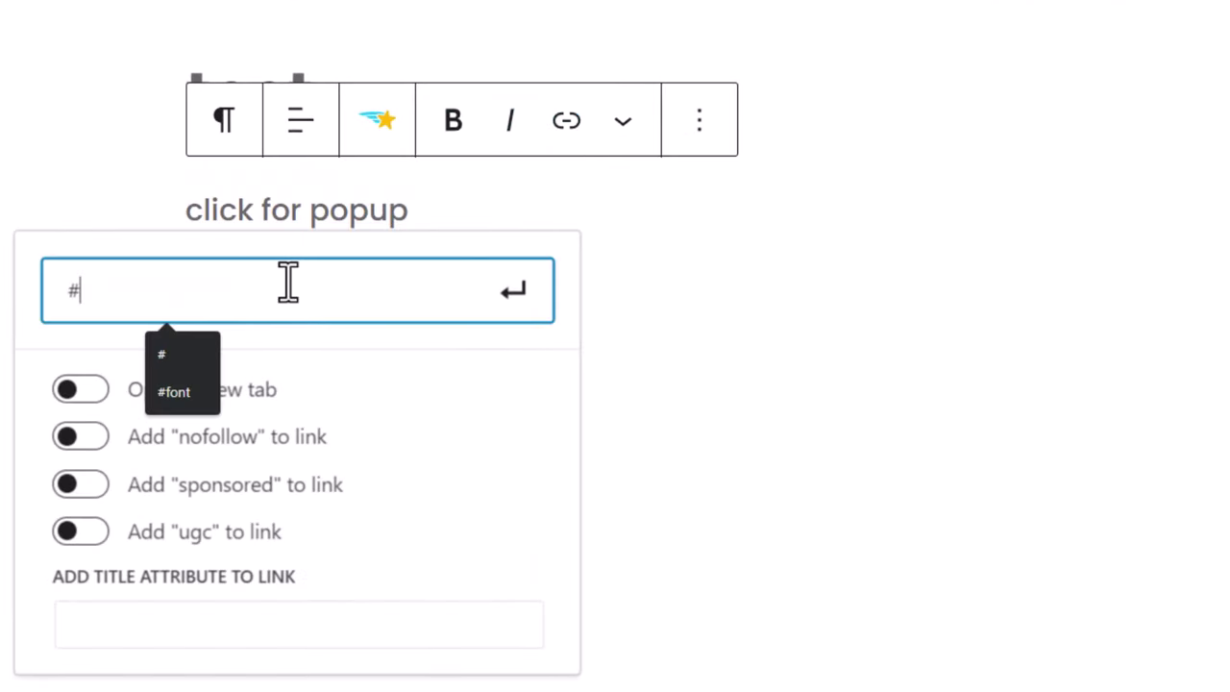
{"action": "left_click", "coordinate": [511, 290]}
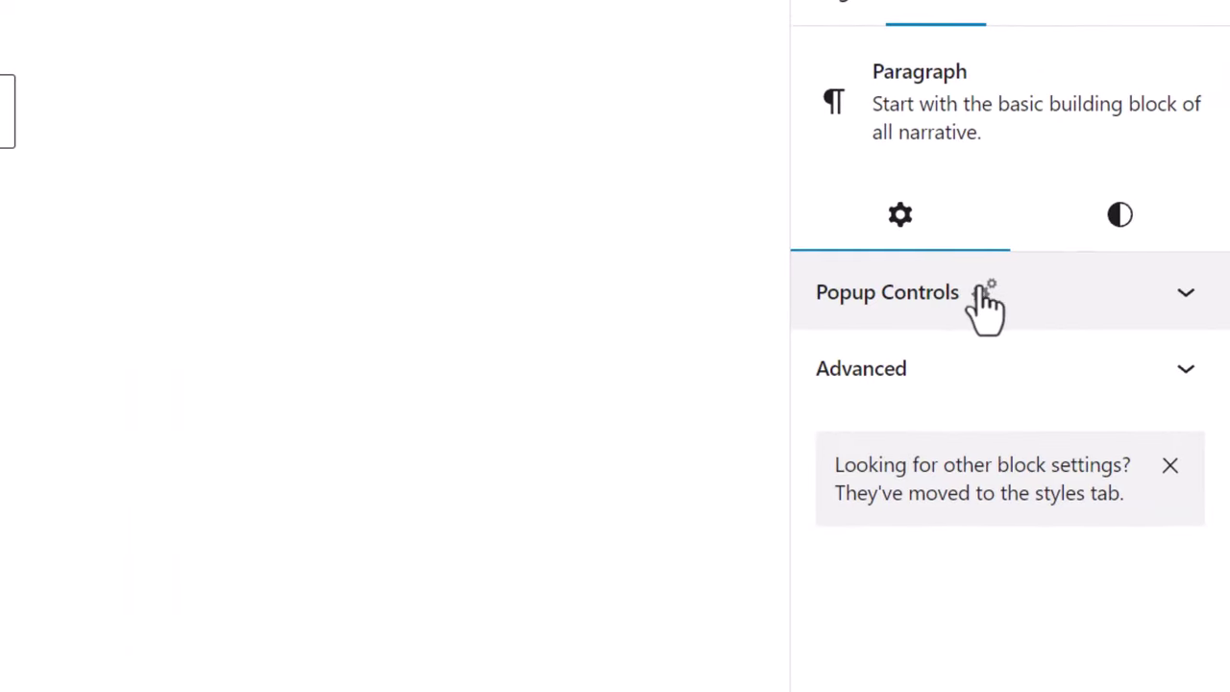
Set the paragraph block's popup controls to open the Test popup when the block is clicked.
{"action": "left_click", "coordinate": [1192, 293]}
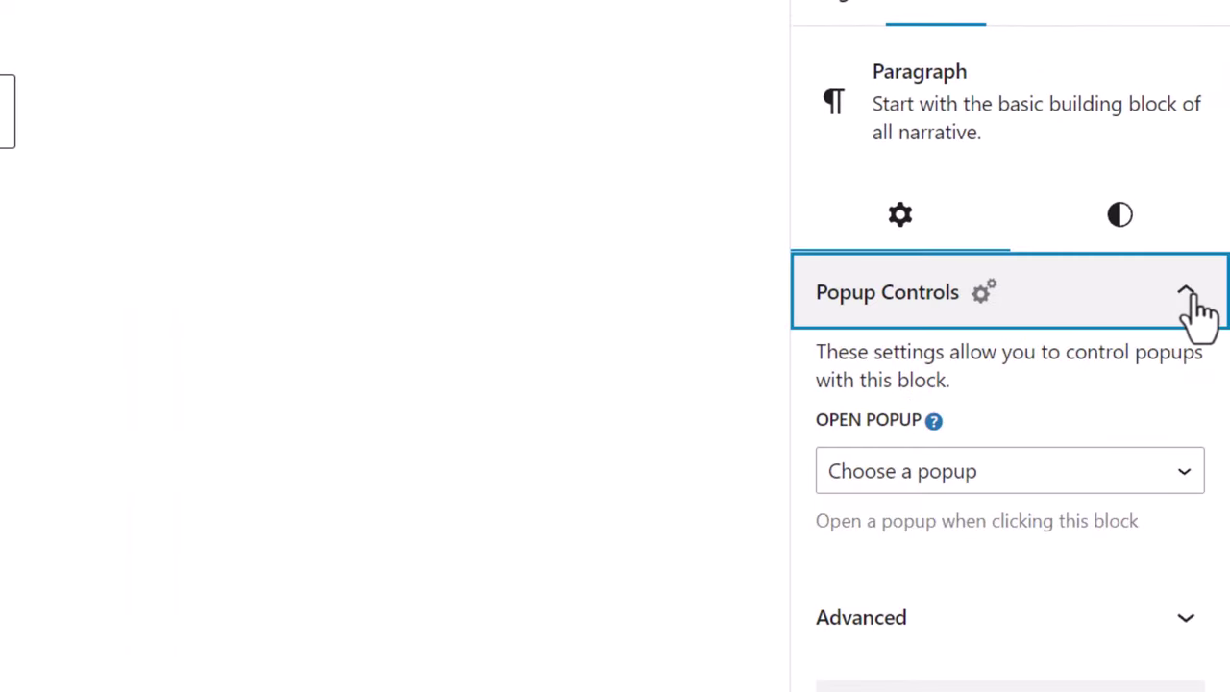
{"action": "left_click", "coordinate": [975, 486]}
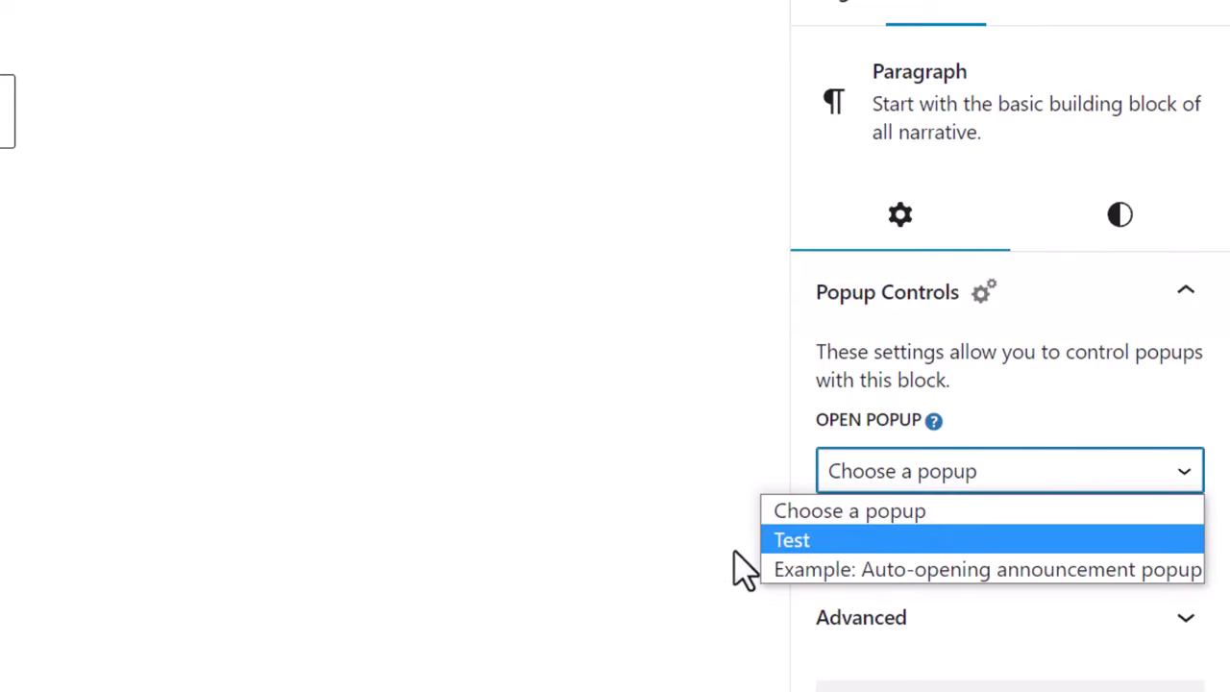
{"action": "left_click", "coordinate": [828, 540]}
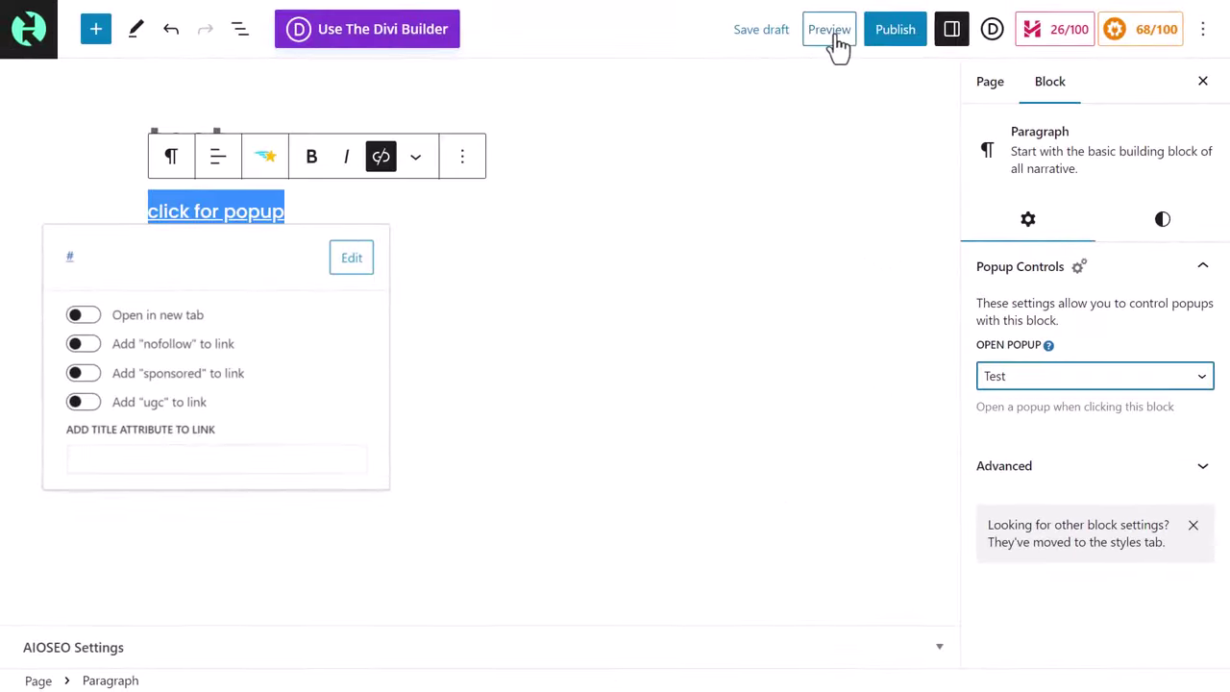
Preview the test page, open the popup from the "click for popup" link, and close it again.
{"action": "left_click", "coordinate": [830, 34]}
{"action": "left_click", "coordinate": [730, 203]}
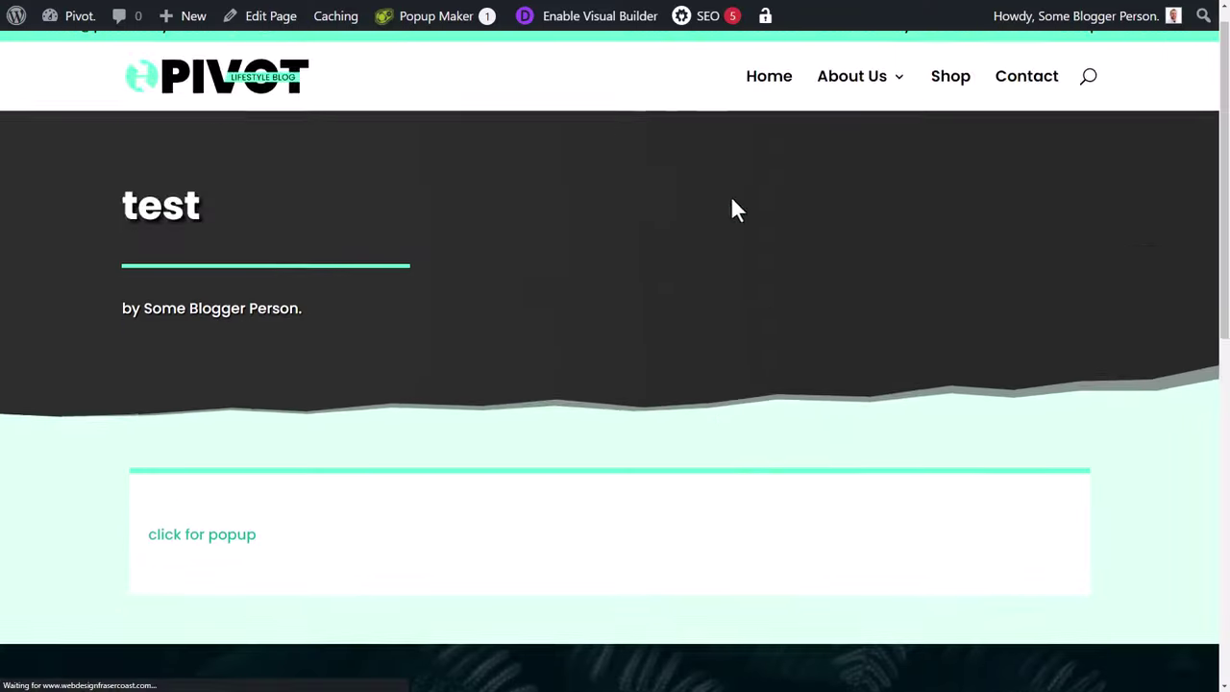
{"action": "scroll", "coordinate": [680, 375], "scroll_direction": "down", "scroll_amount": 2}
{"action": "left_click", "coordinate": [221, 346]}
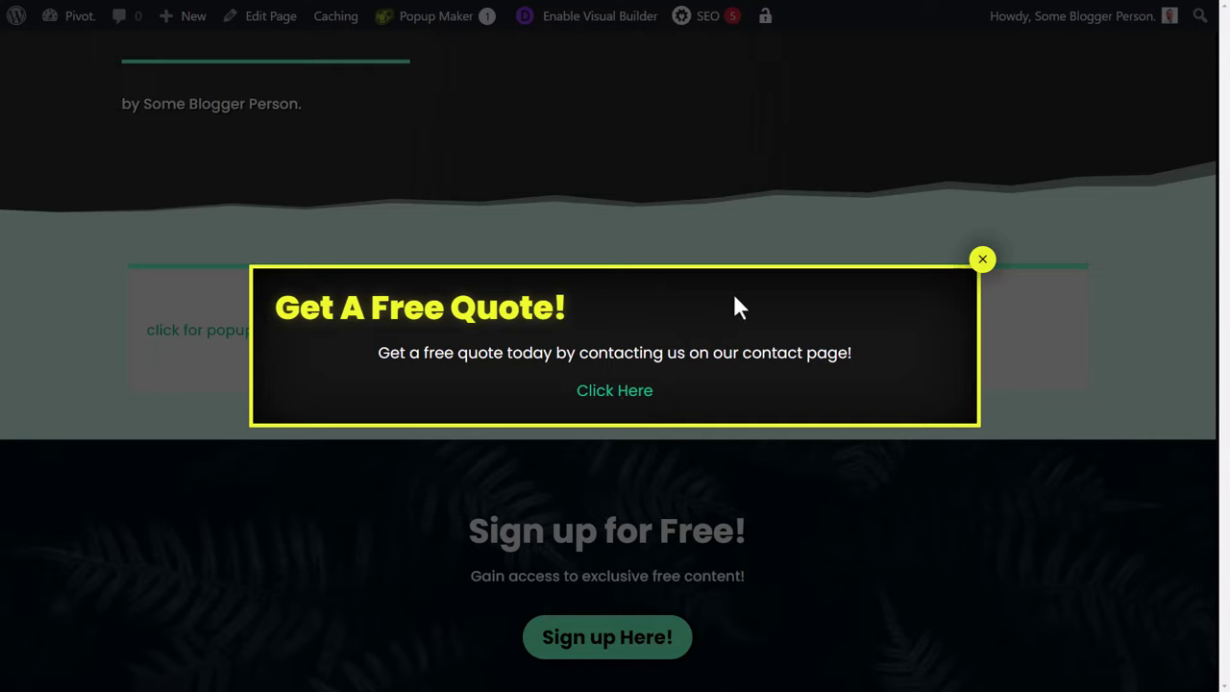
{"action": "left_click", "coordinate": [981, 262]}
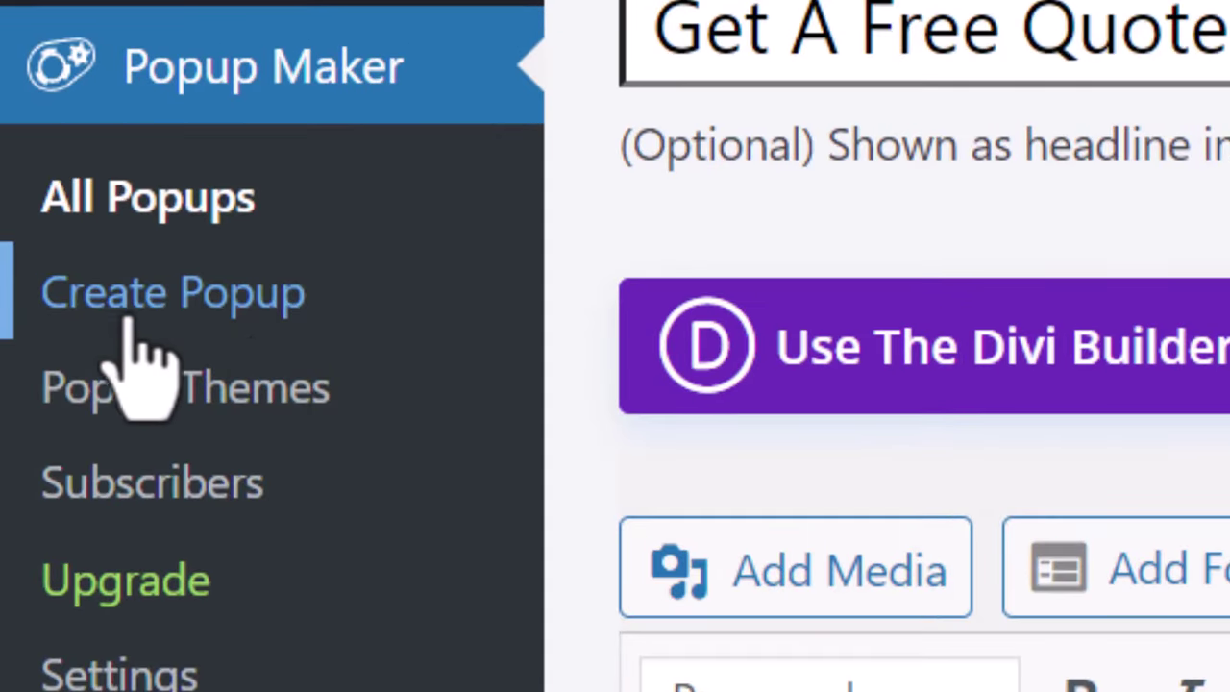
Create another popup named "Timed" with the headline "Hello!".
{"action": "left_click", "coordinate": [211, 317]}
{"action": "type", "text": "Timed"}
{"action": "left_click", "coordinate": [276, 199]}
{"action": "type", "text": "Hello!"}
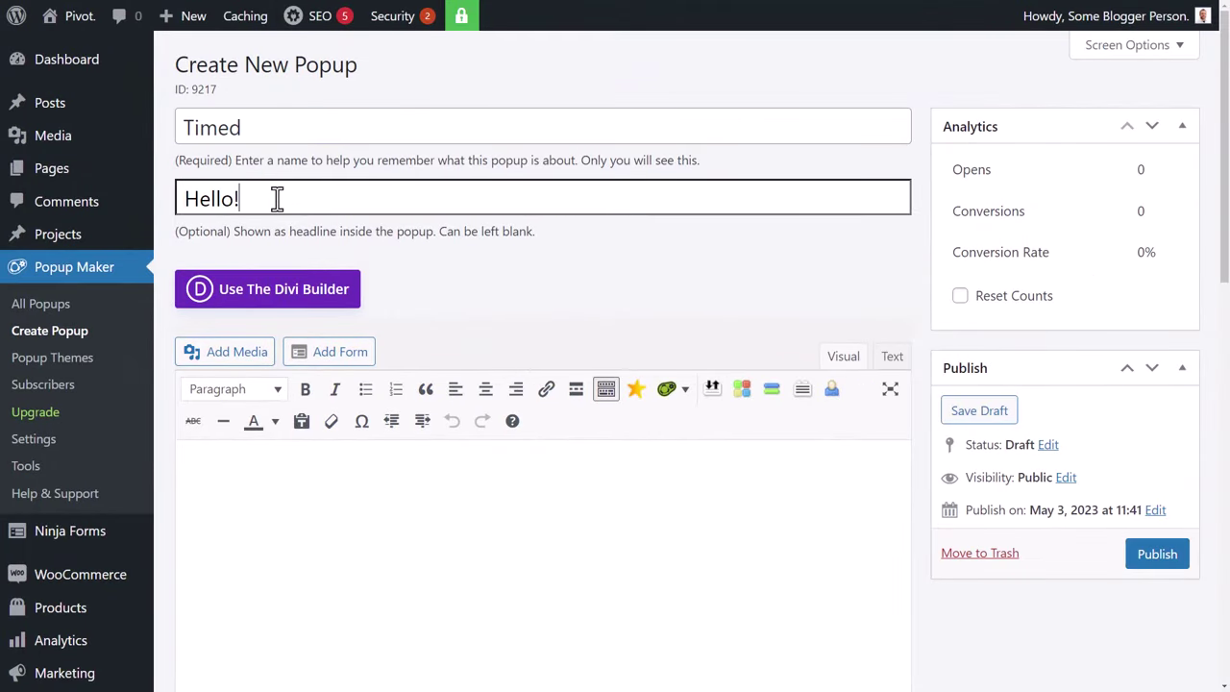
Write "How are you!" as the Timed popup's content and center it.
{"action": "scroll", "coordinate": [338, 373], "scroll_direction": "down", "scroll_amount": 2}
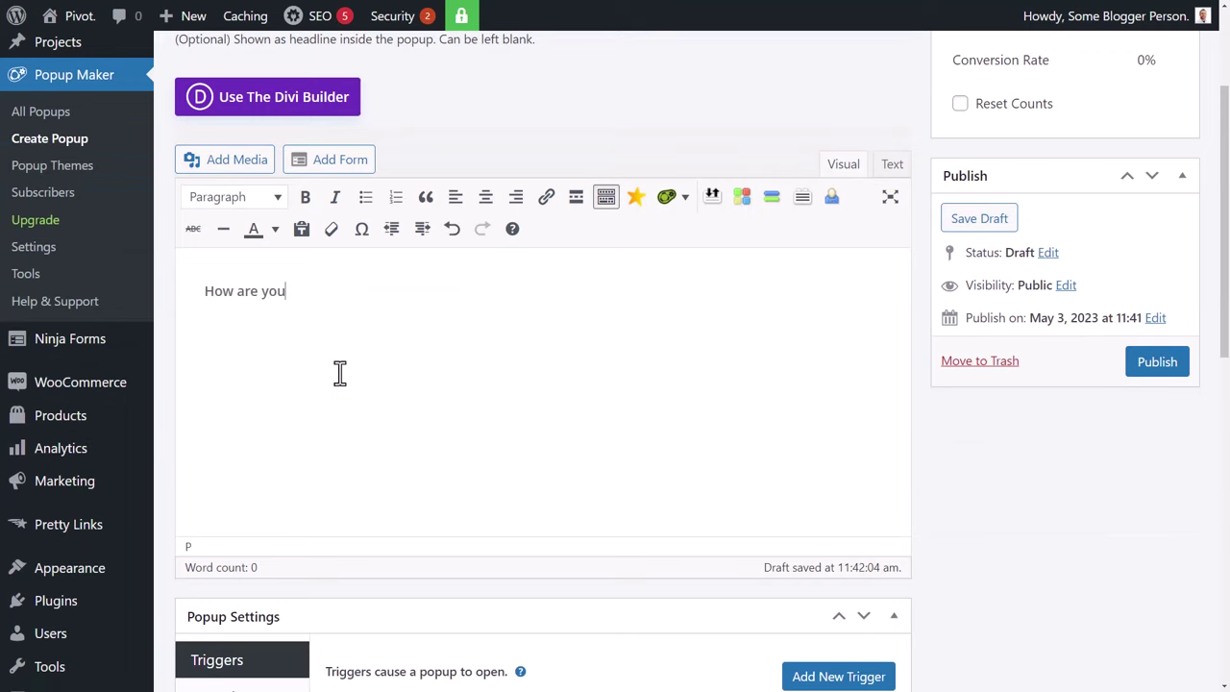
{"action": "type", "text": "!"}
{"action": "left_click", "coordinate": [486, 196]}
Add a Time Delay / Auto Open trigger without cookie prevention, keeping the delay at 500 ms.
{"action": "scroll", "coordinate": [455, 354], "scroll_direction": "down", "scroll_amount": 3}
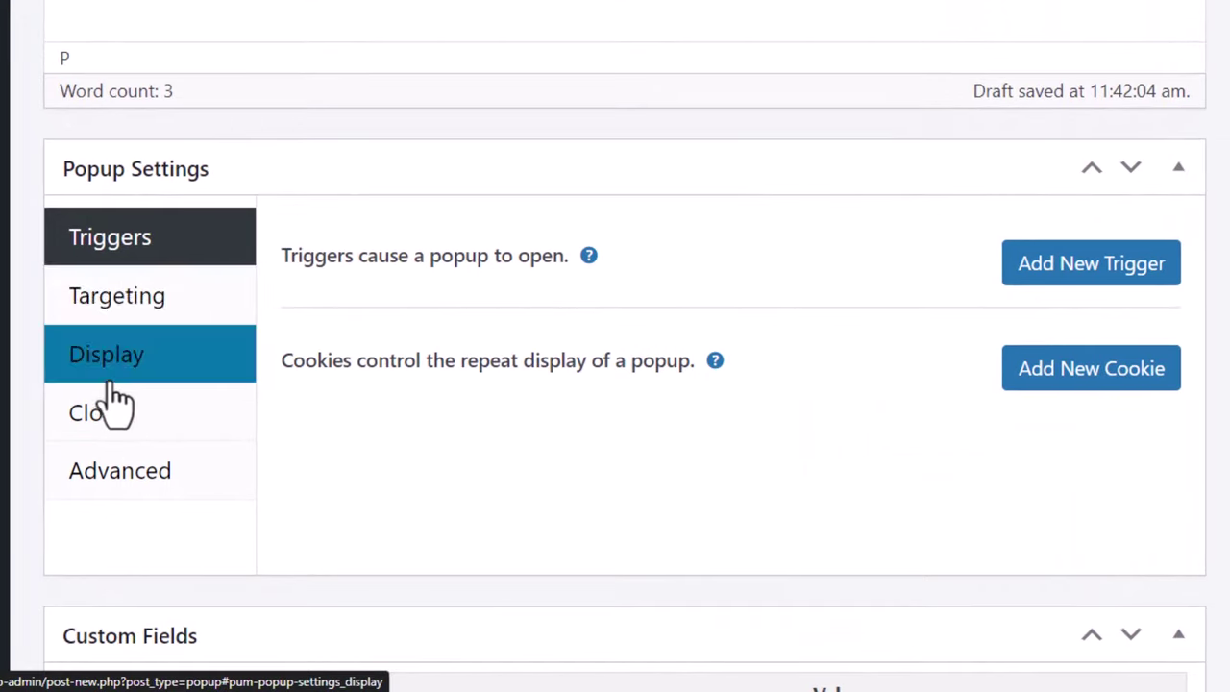
{"action": "left_click", "coordinate": [1074, 276]}
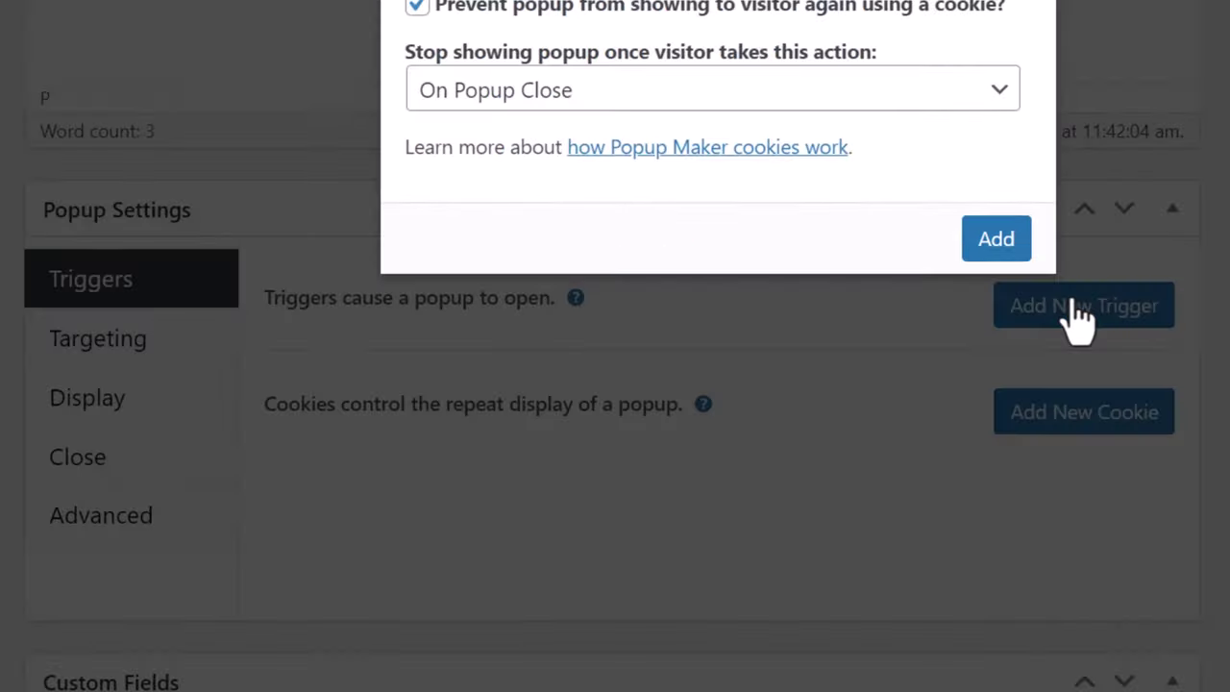
{"action": "left_click", "coordinate": [458, 241]}
{"action": "left_click", "coordinate": [417, 320]}
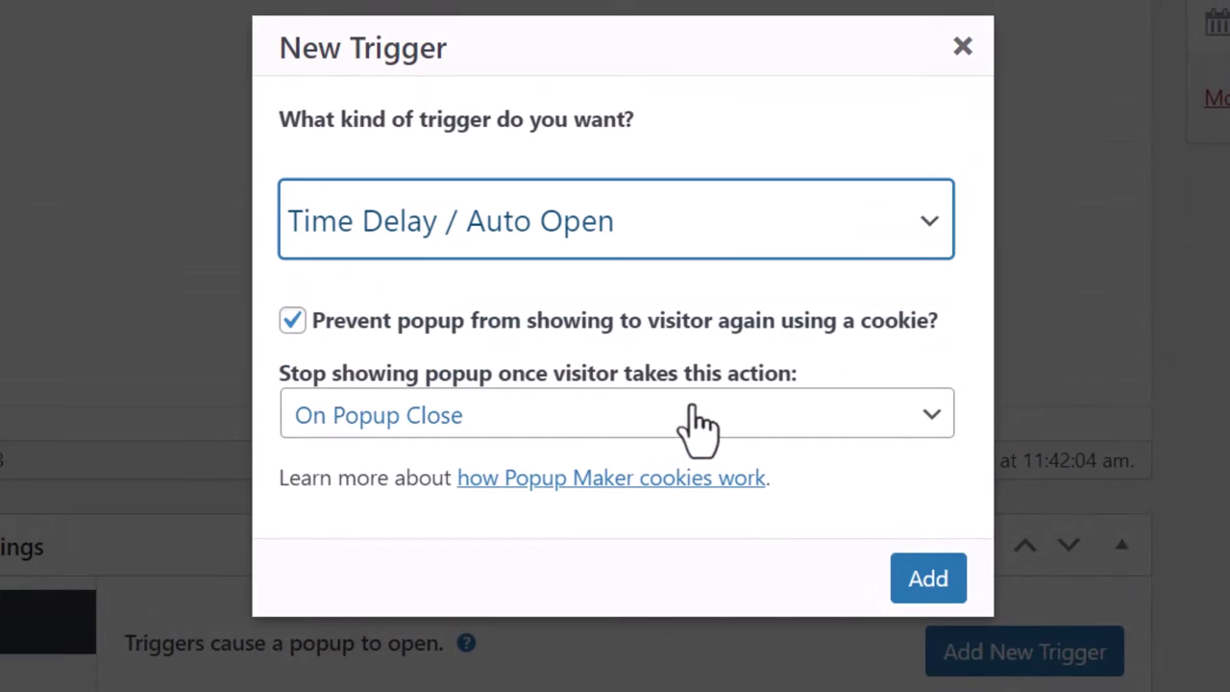
{"action": "left_click", "coordinate": [295, 323]}
{"action": "left_click", "coordinate": [294, 321]}
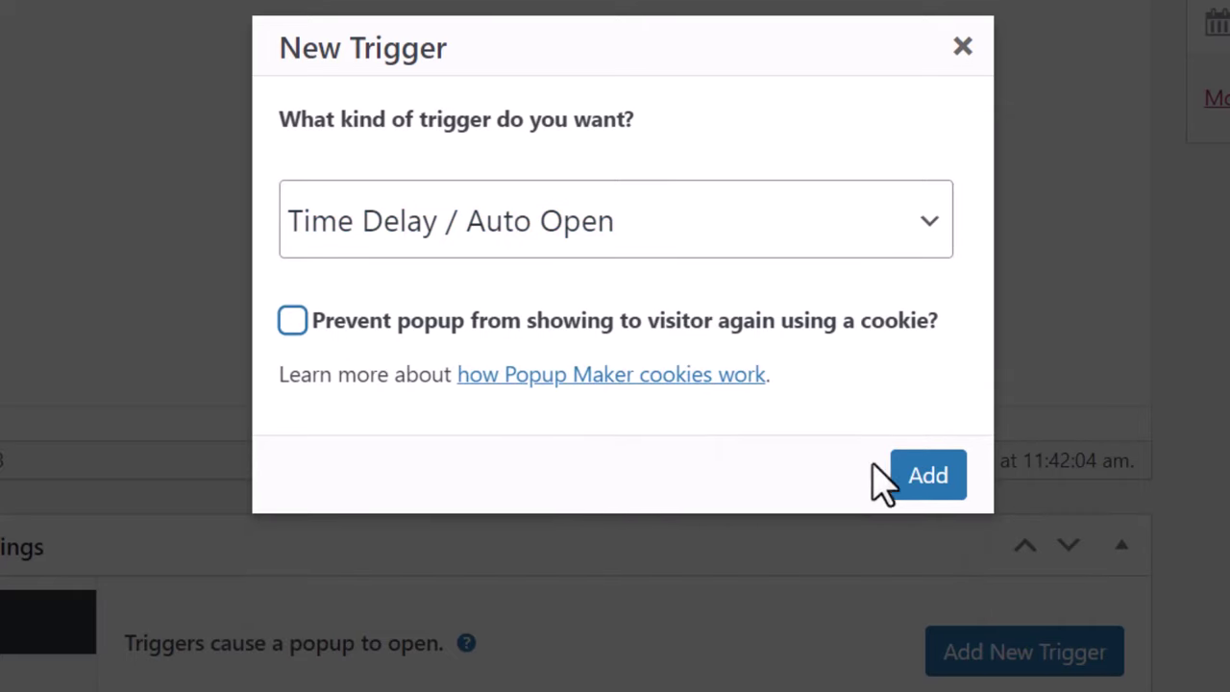
{"action": "left_click", "coordinate": [928, 477]}
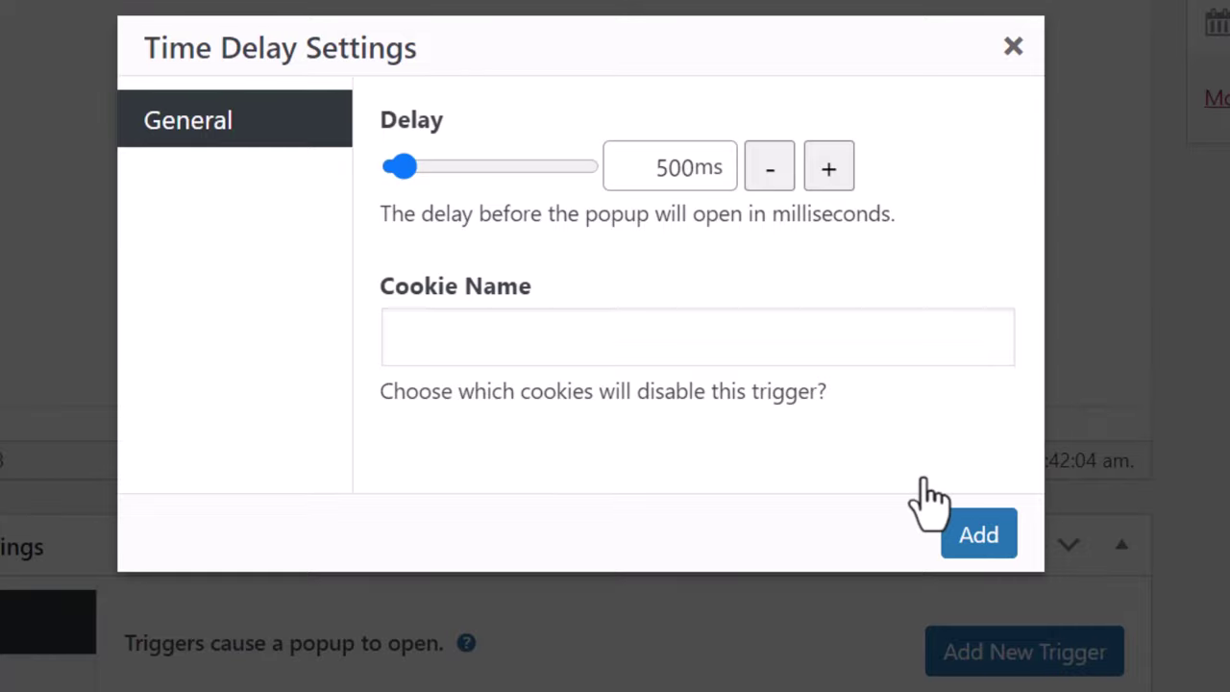
{"action": "left_click", "coordinate": [994, 546]}
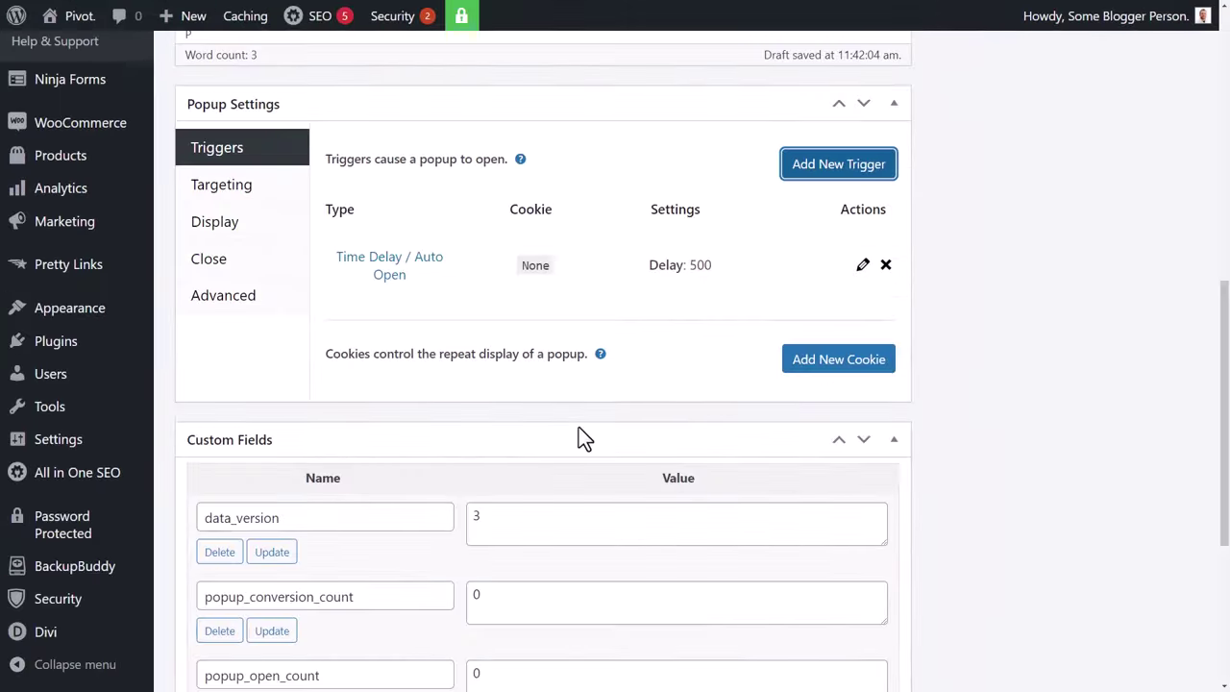
Publish the Timed popup and look over its edit page.
{"action": "scroll", "coordinate": [577, 437], "scroll_direction": "up", "scroll_amount": 5}
{"action": "left_click", "coordinate": [1152, 300]}
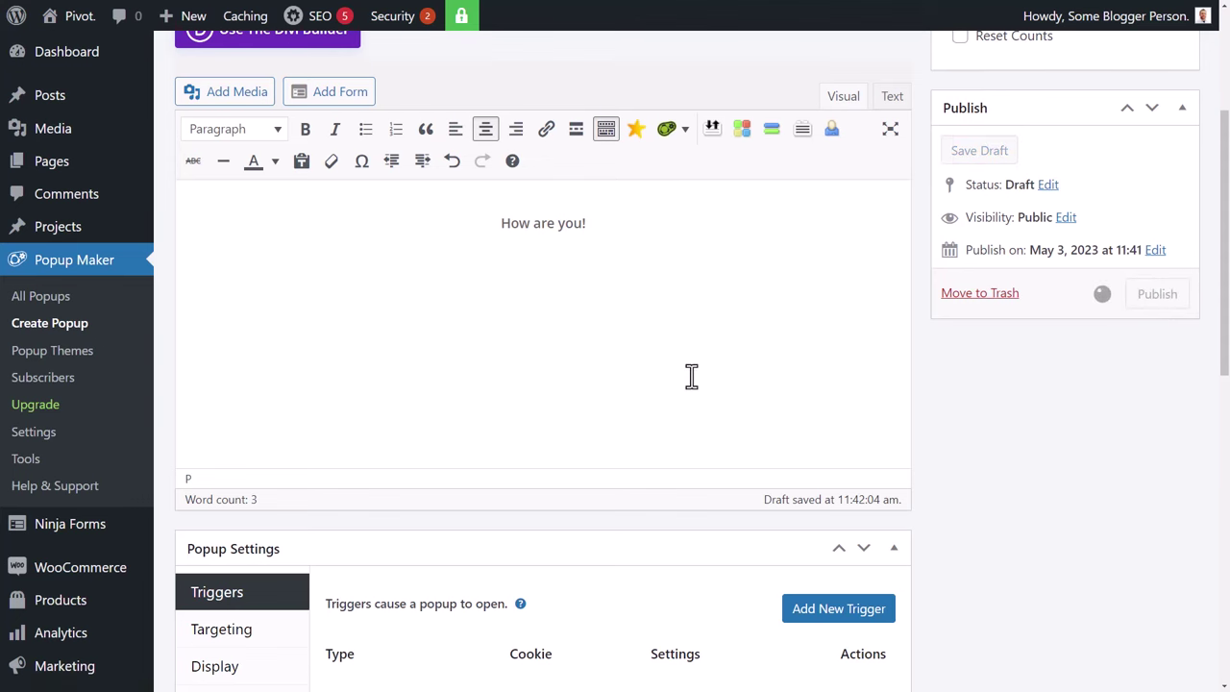
{"action": "scroll", "coordinate": [691, 376], "scroll_direction": "down", "scroll_amount": 1}
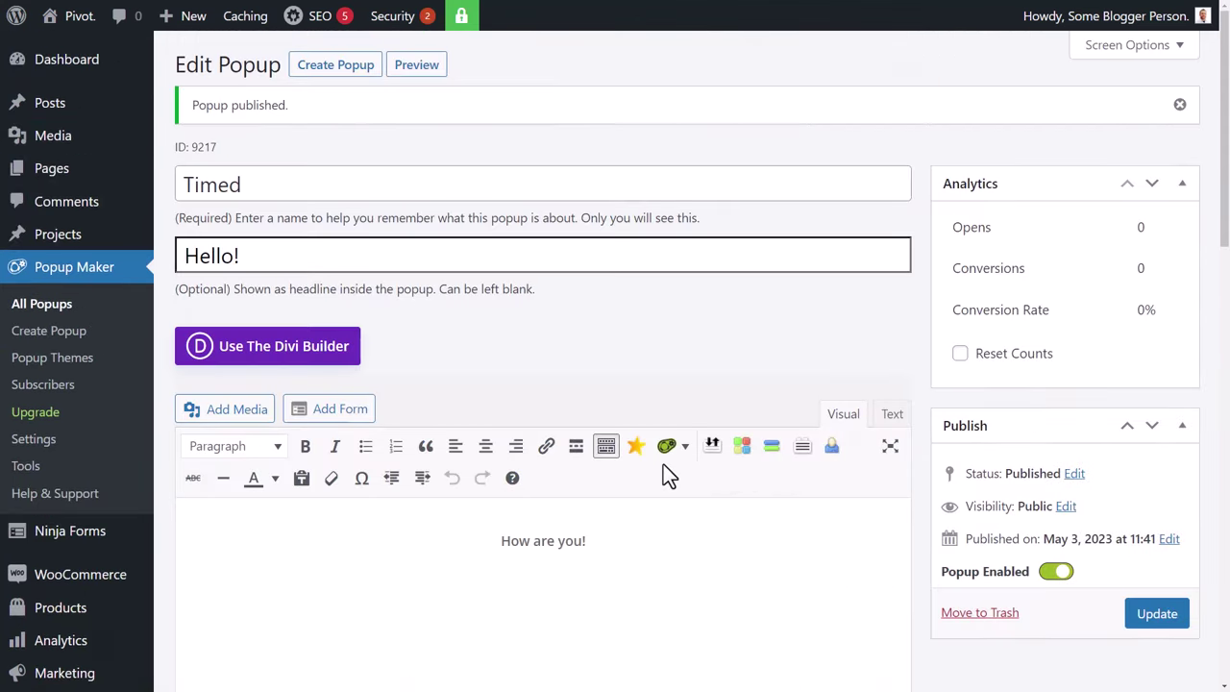
{"action": "scroll", "coordinate": [877, 420], "scroll_direction": "down", "scroll_amount": 2}
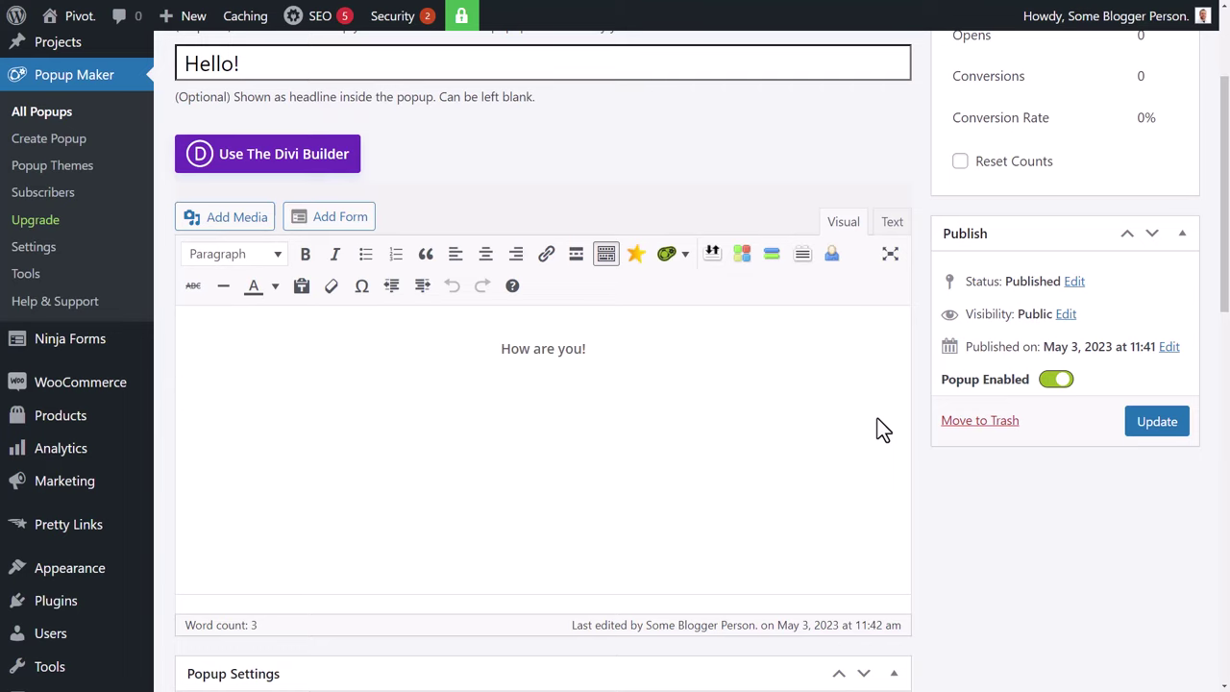
{"action": "scroll", "coordinate": [609, 211], "scroll_direction": "up", "scroll_amount": 2}
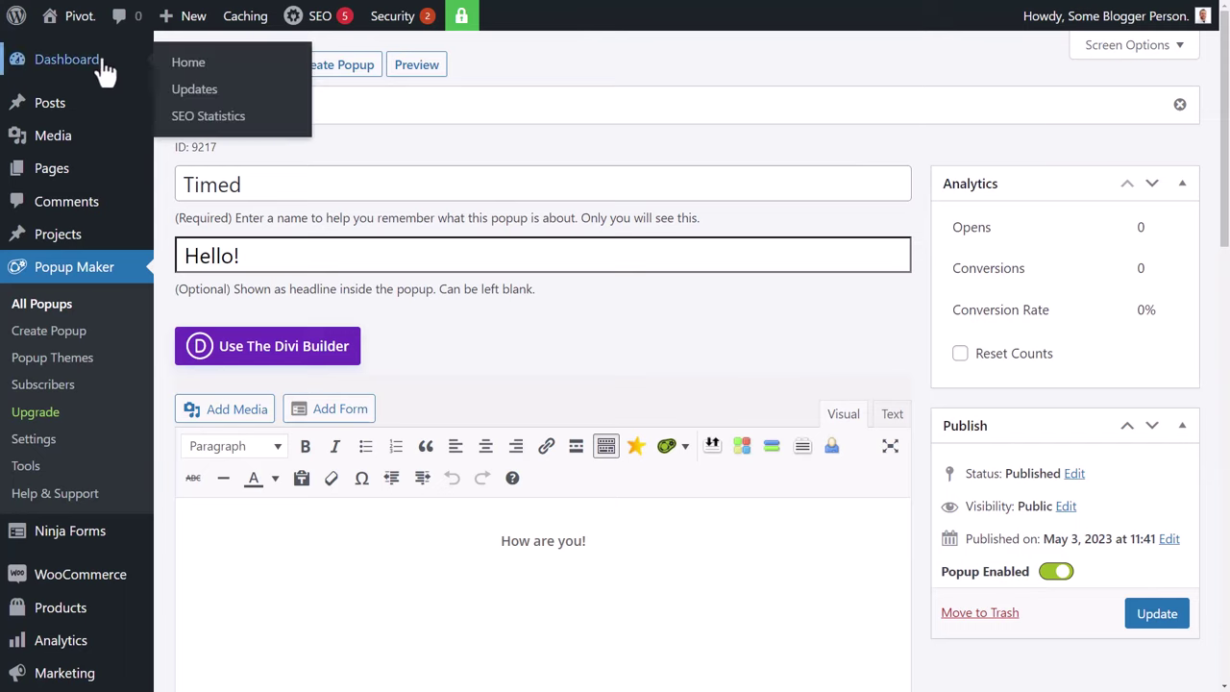
Set the Timed popup's display theme to Enterprise Test.
{"action": "scroll", "coordinate": [434, 450], "scroll_direction": "down", "scroll_amount": 5}
{"action": "scroll", "coordinate": [433, 447], "scroll_direction": "down", "scroll_amount": 3}
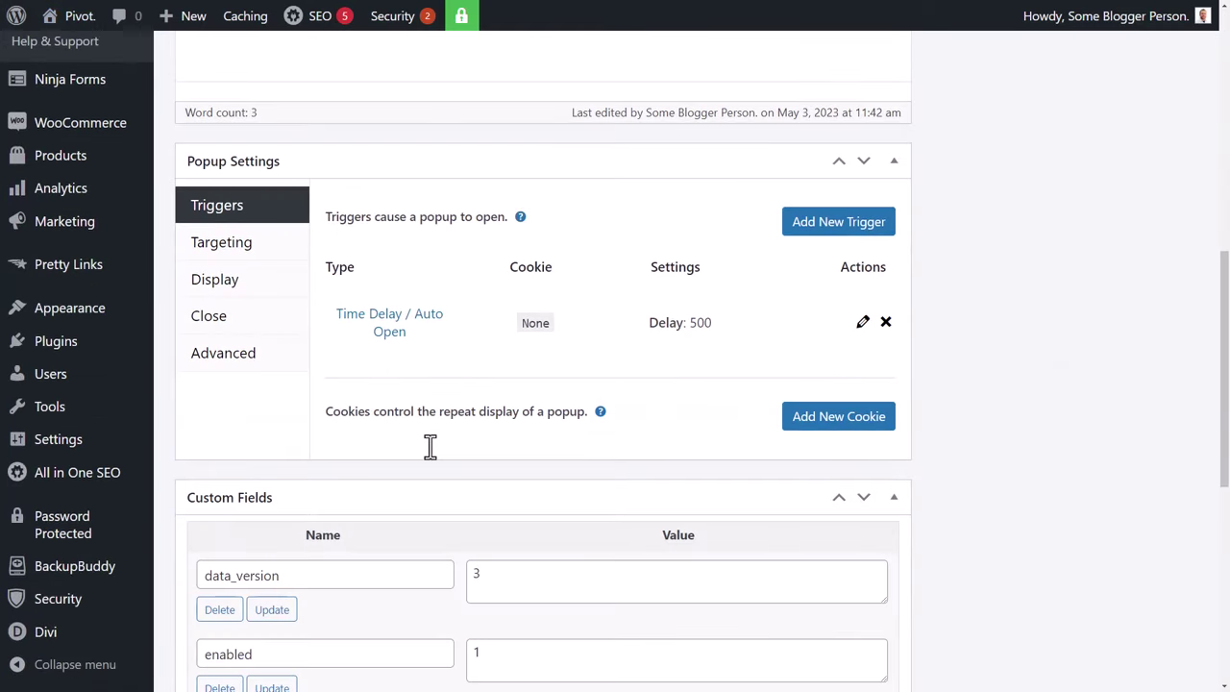
{"action": "left_click", "coordinate": [228, 285]}
{"action": "left_click", "coordinate": [464, 209]}
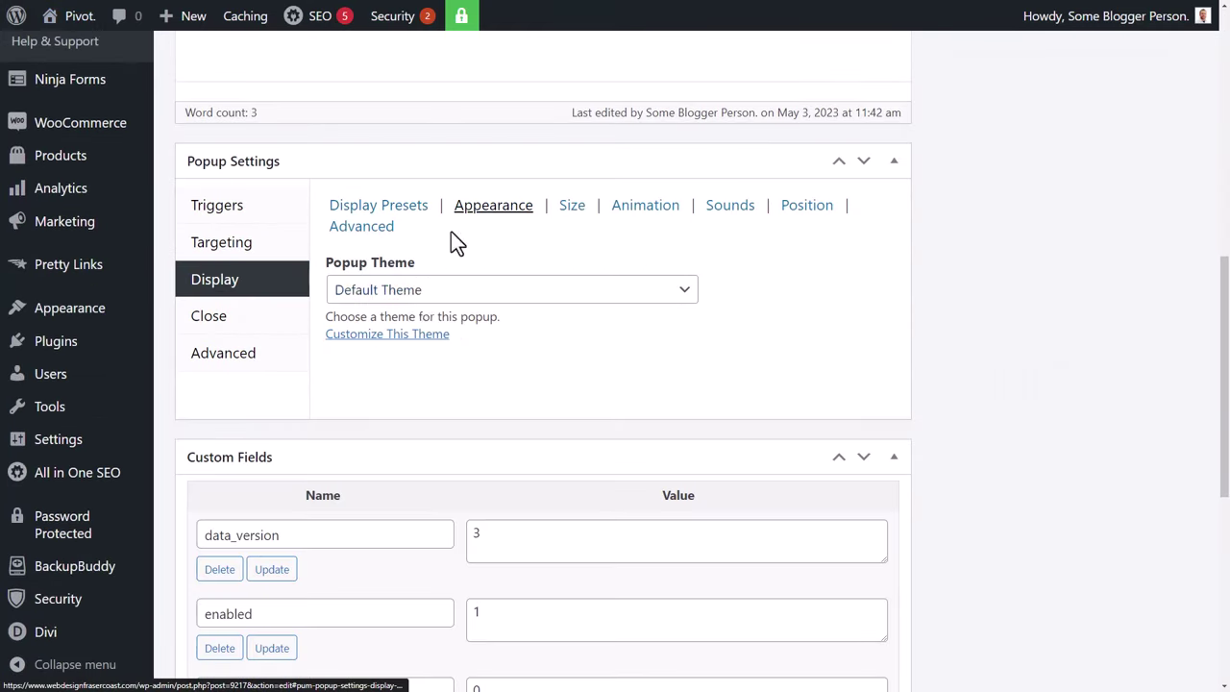
{"action": "left_click", "coordinate": [415, 292]}
{"action": "left_click", "coordinate": [395, 353]}
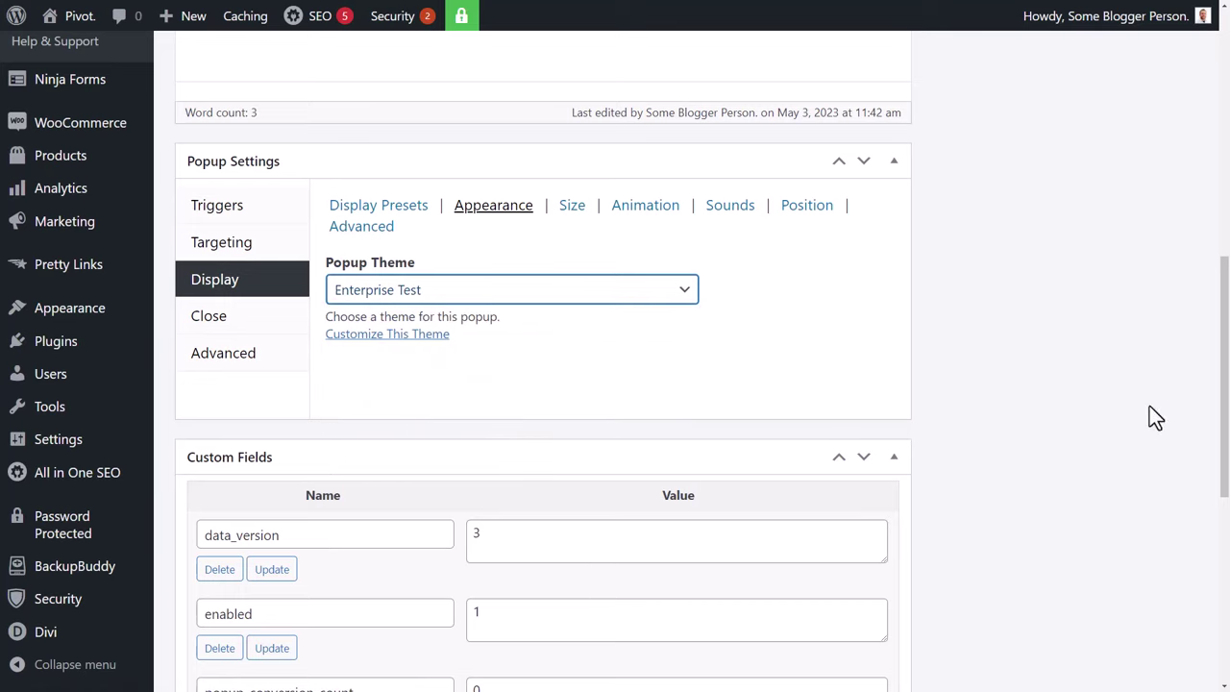
Save the update to the Timed popup and visit the site's front end.
{"action": "scroll", "coordinate": [1181, 404], "scroll_direction": "up", "scroll_amount": 4}
{"action": "left_click", "coordinate": [1157, 230]}
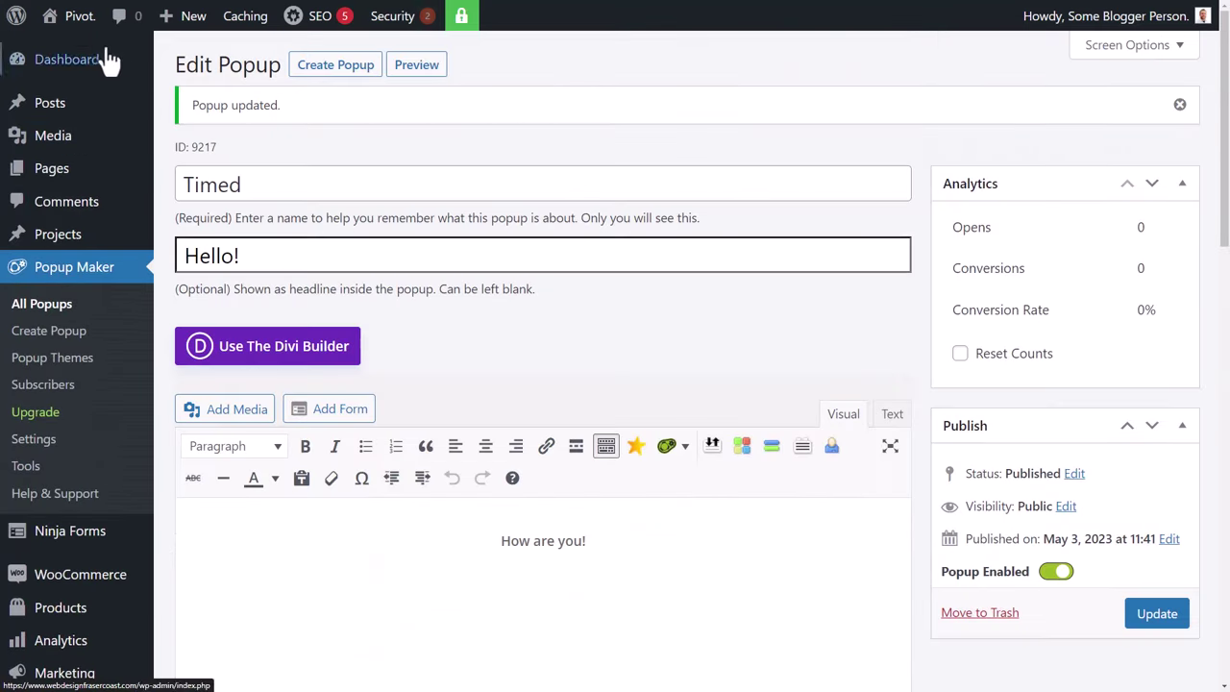
{"action": "left_click", "coordinate": [81, 21]}
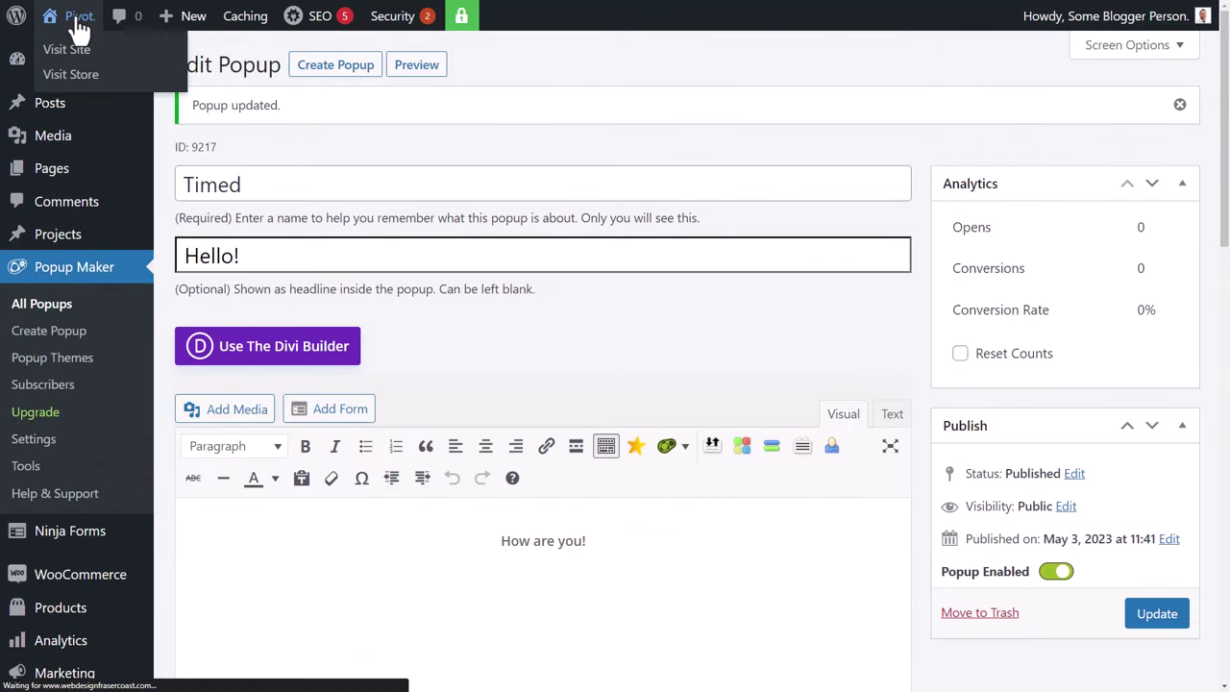